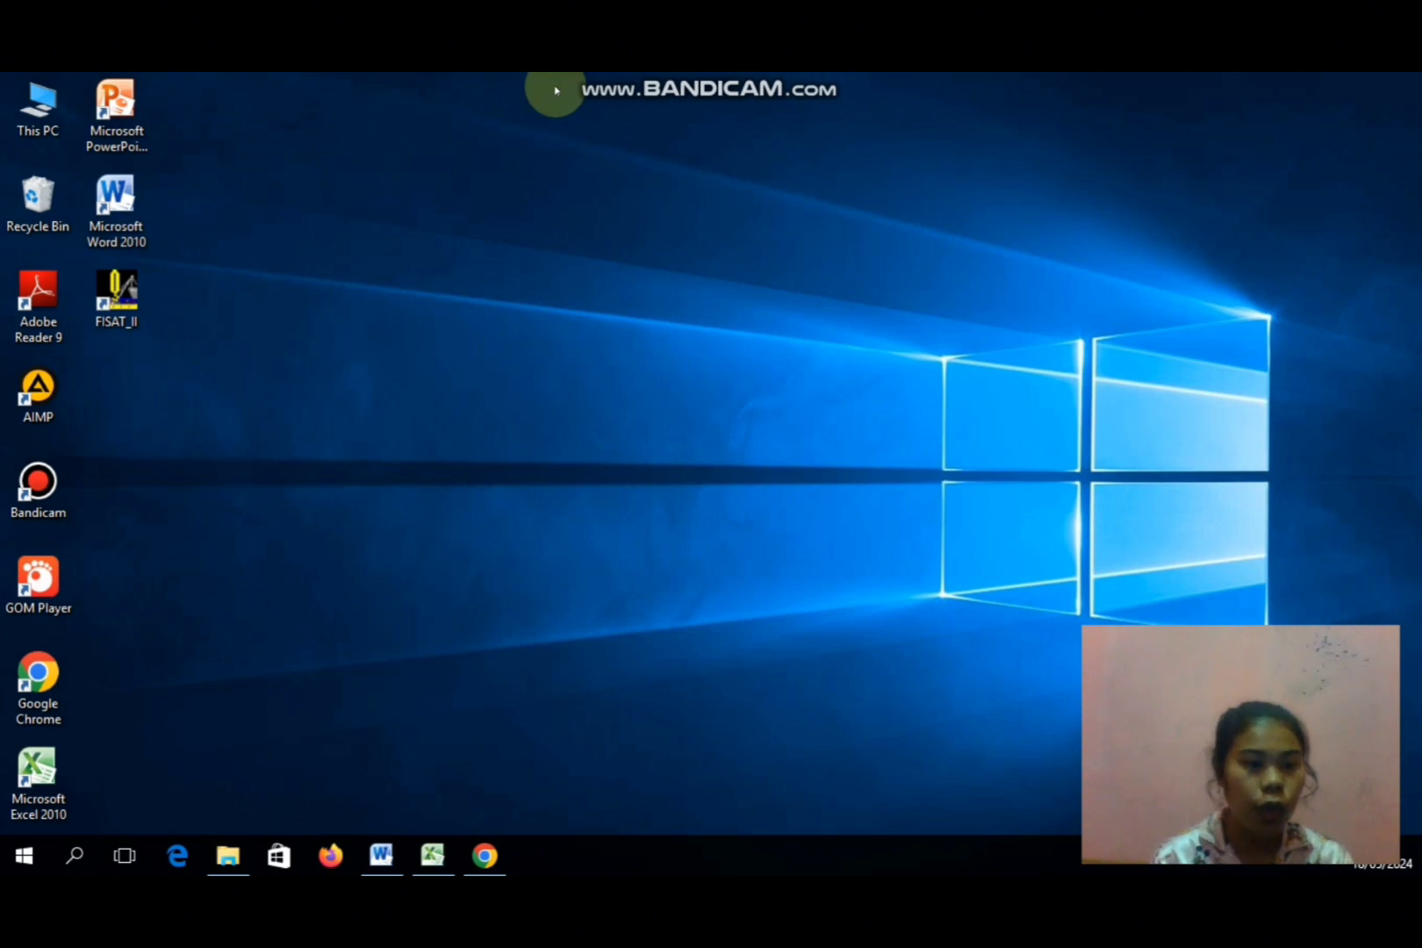
- Launch FiSAT II from the desktop and maximize its window
{"action": "left_click", "coordinate": [114, 314]}
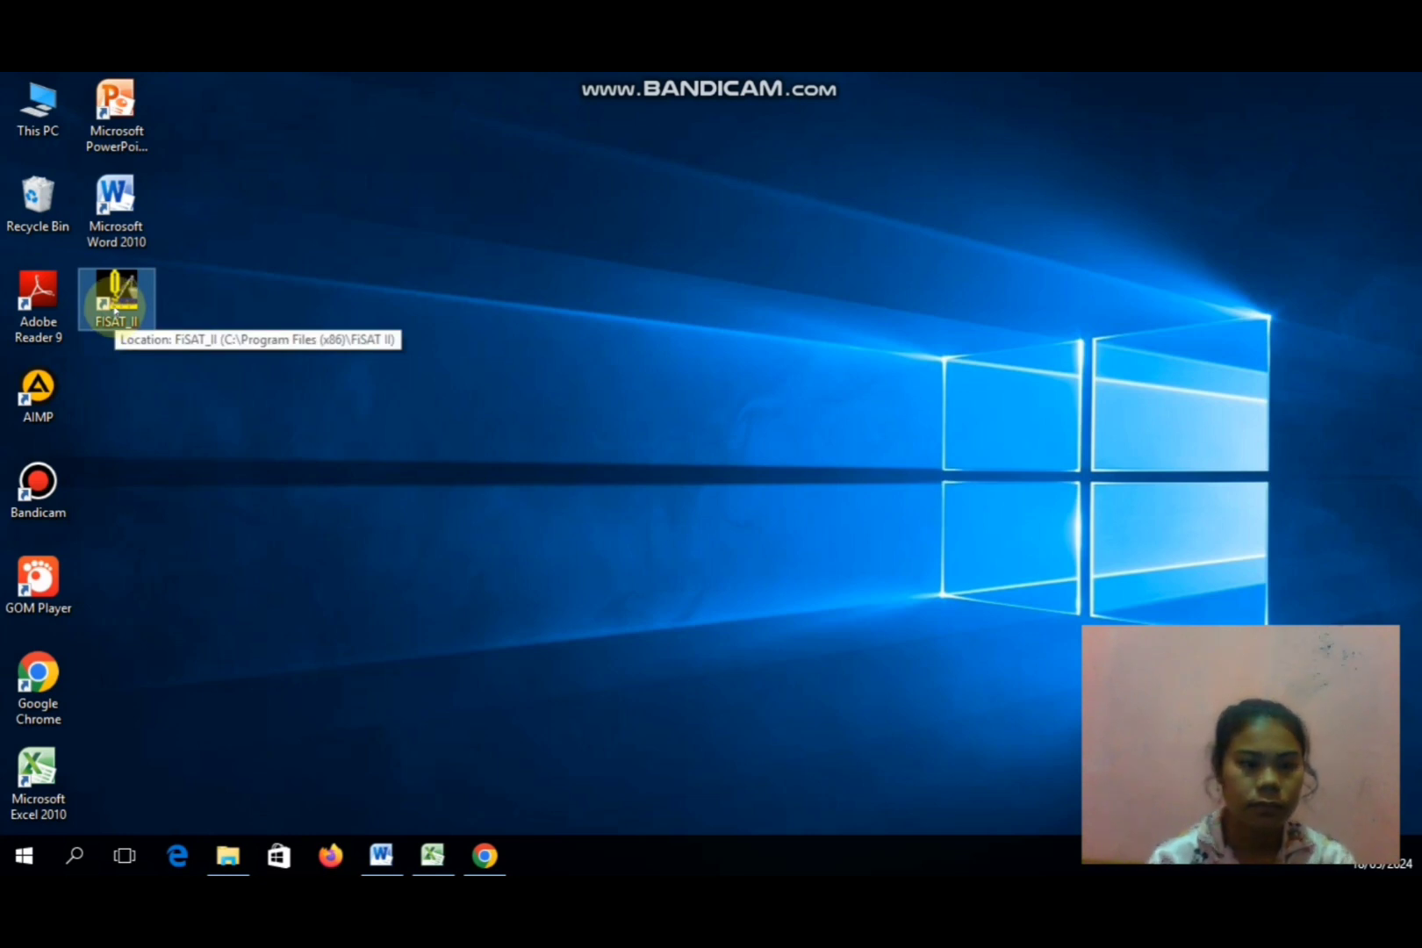
{"action": "double_click", "coordinate": [114, 314]}
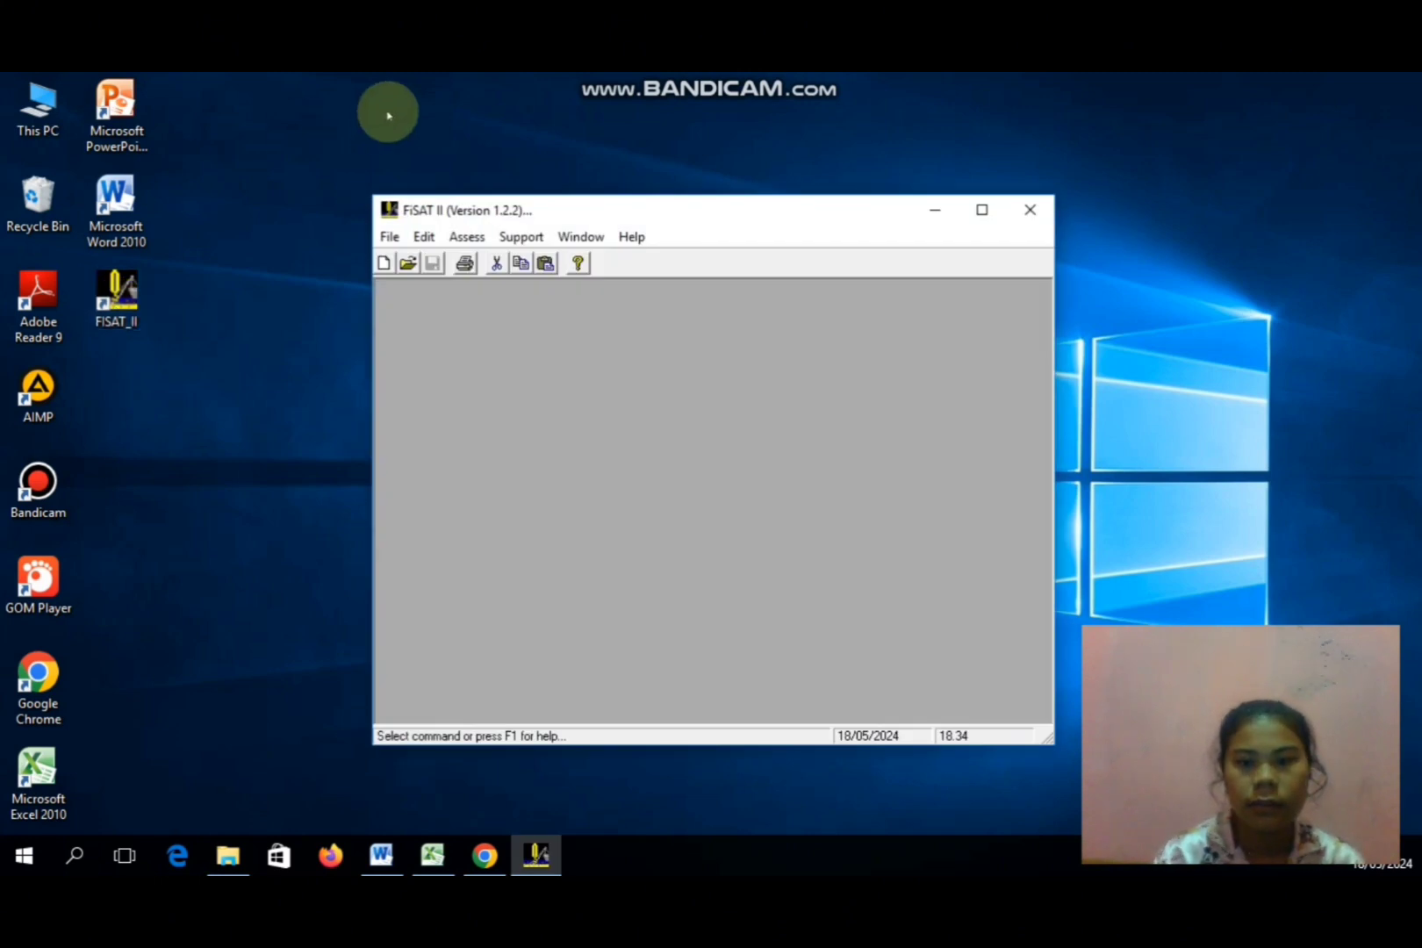
{"action": "left_click", "coordinate": [980, 210]}
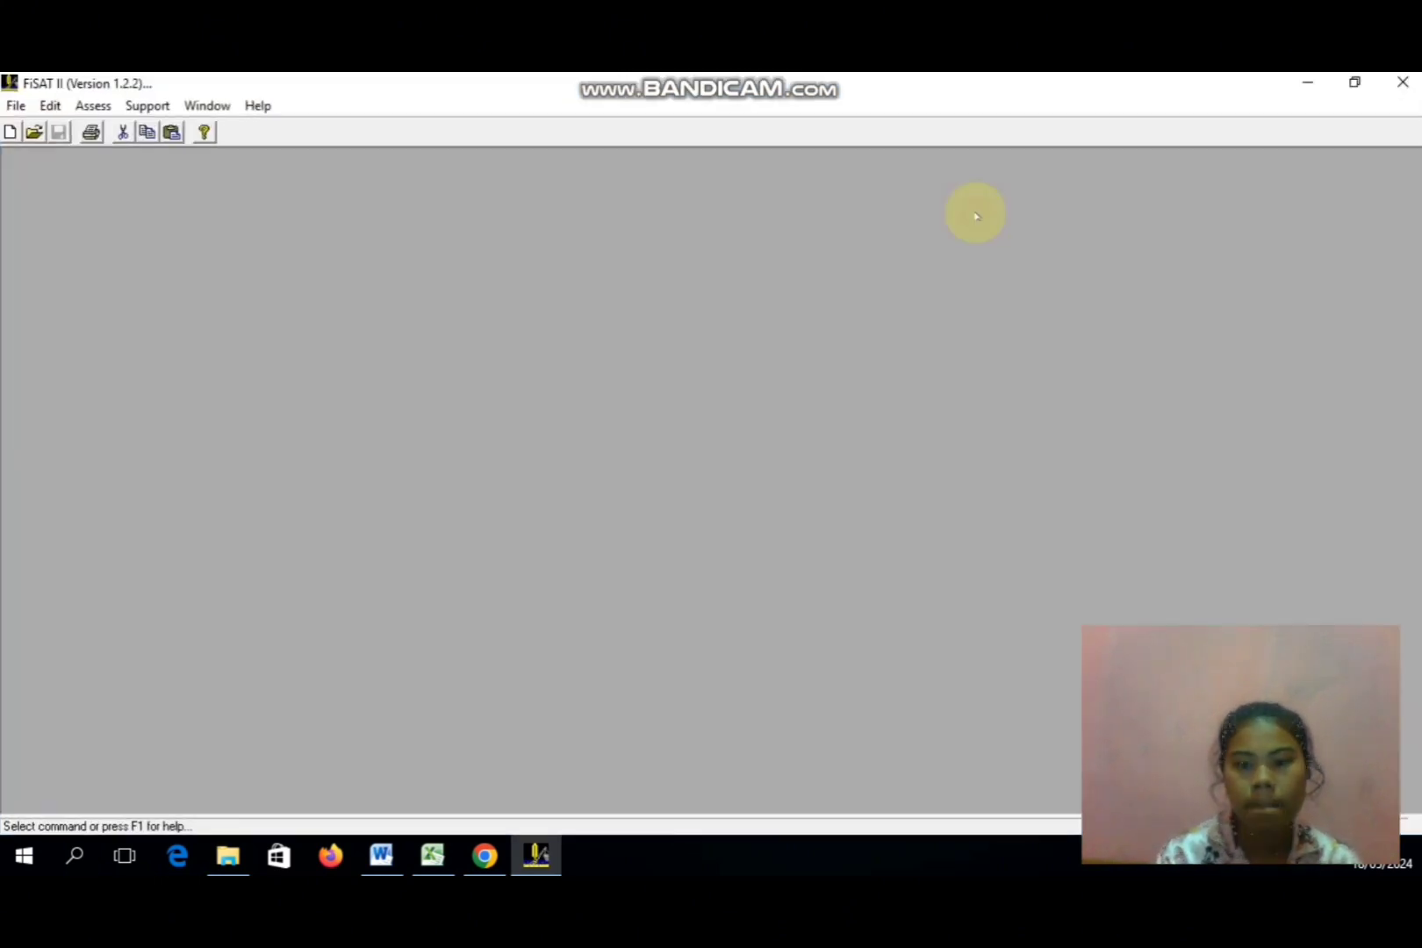
- Create a new grouped length frequencies file named tugass3 in the LAB PSI folder
{"action": "left_click", "coordinate": [16, 106]}
{"action": "left_click", "coordinate": [39, 130]}
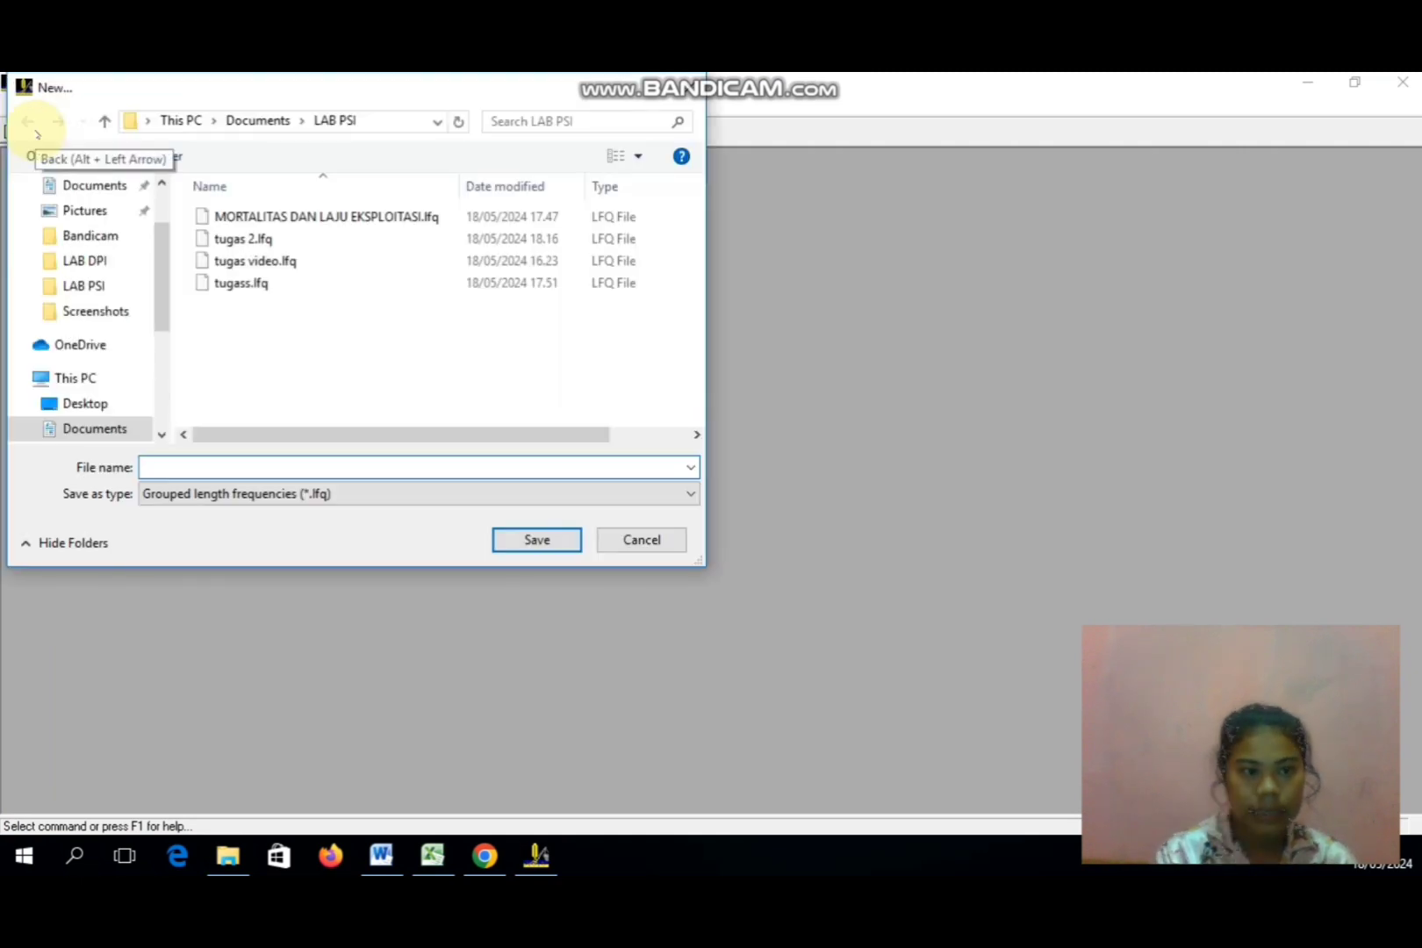
{"action": "left_click", "coordinate": [123, 285]}
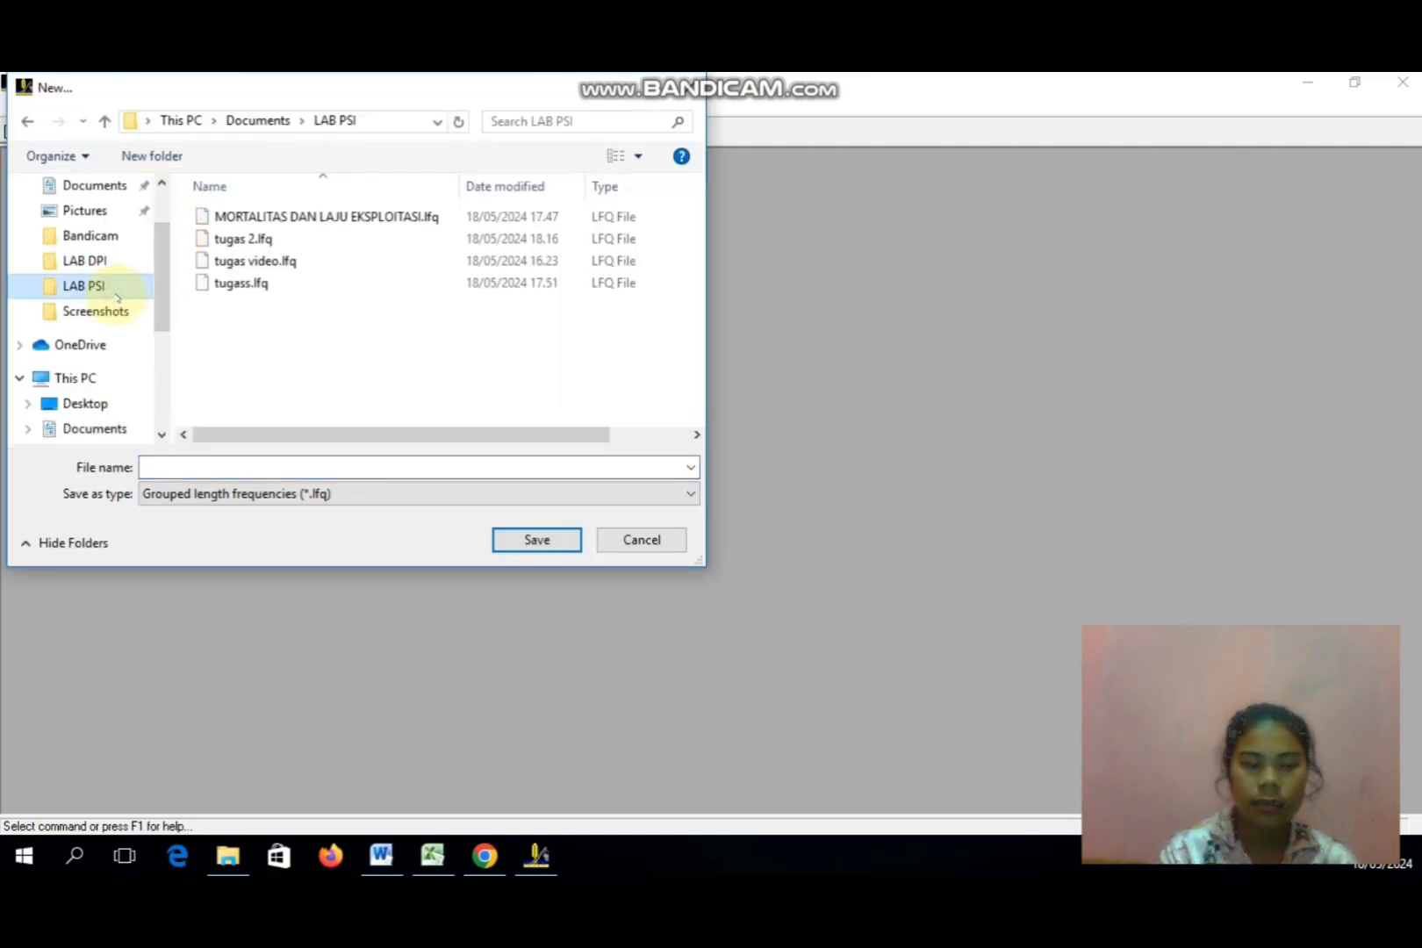
{"action": "left_click", "coordinate": [199, 465]}
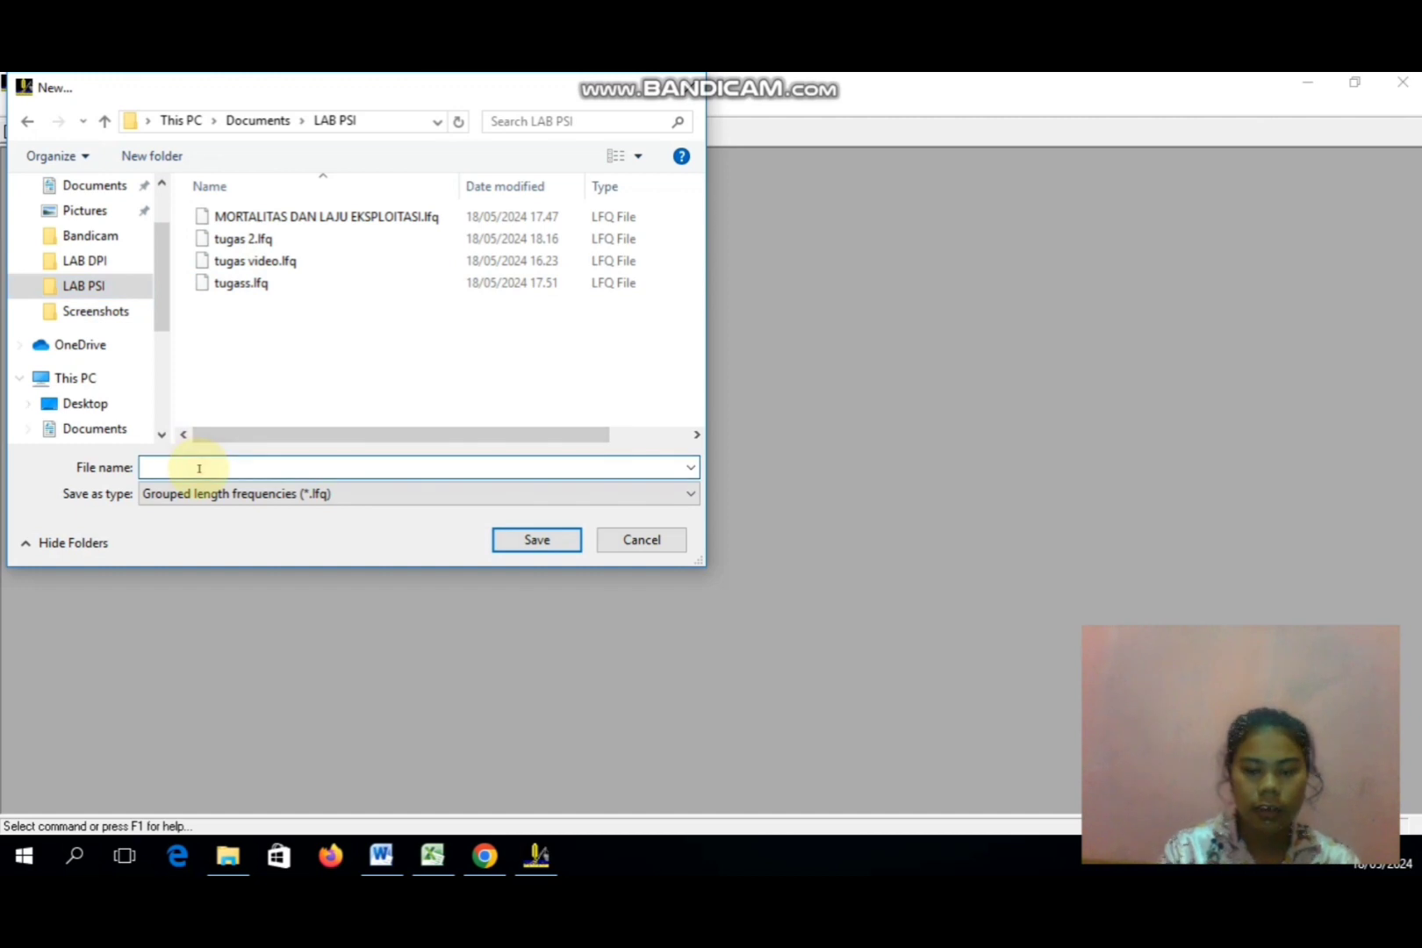
{"action": "type", "text": "tugass"}
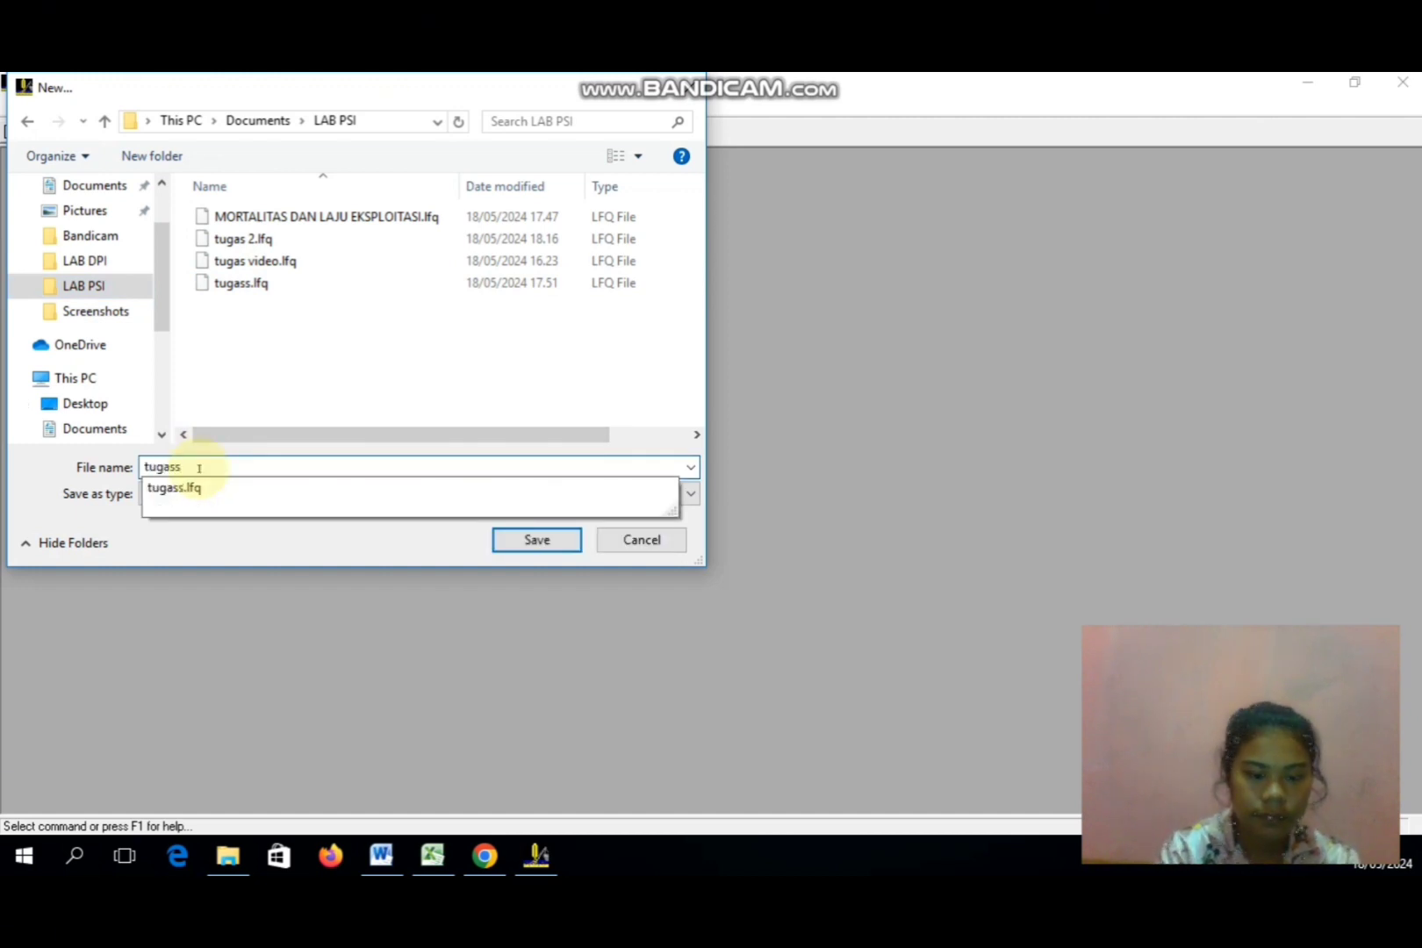
{"action": "type", "text": "3"}
{"action": "left_click", "coordinate": [534, 539]}
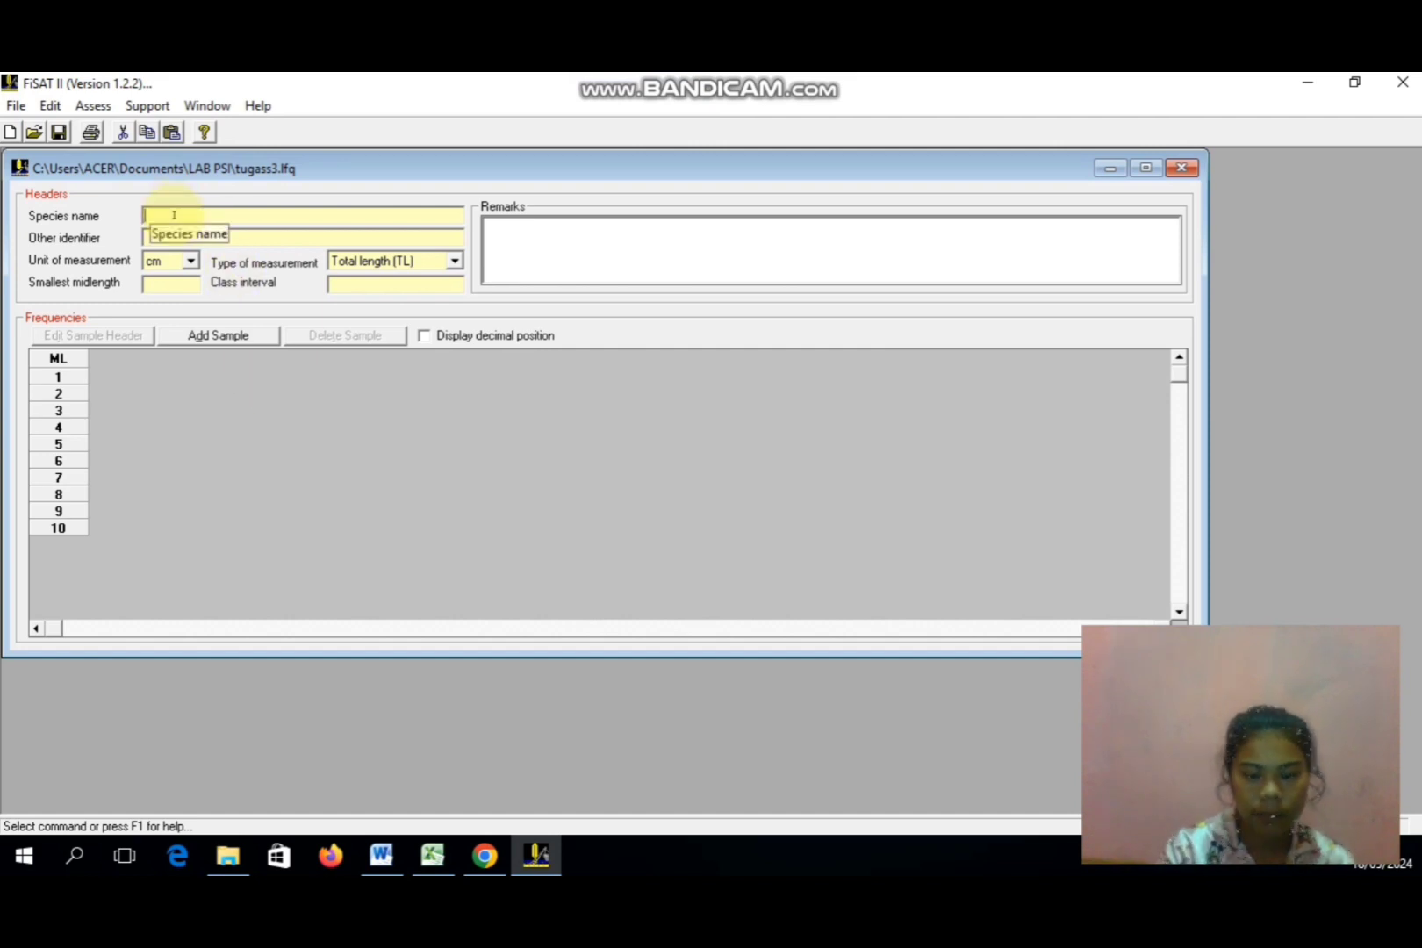
- Enter "decapterus macarellu" as the species name and "Ikan layang Biru" as the other identifier
{"action": "type", "text": "decap"}
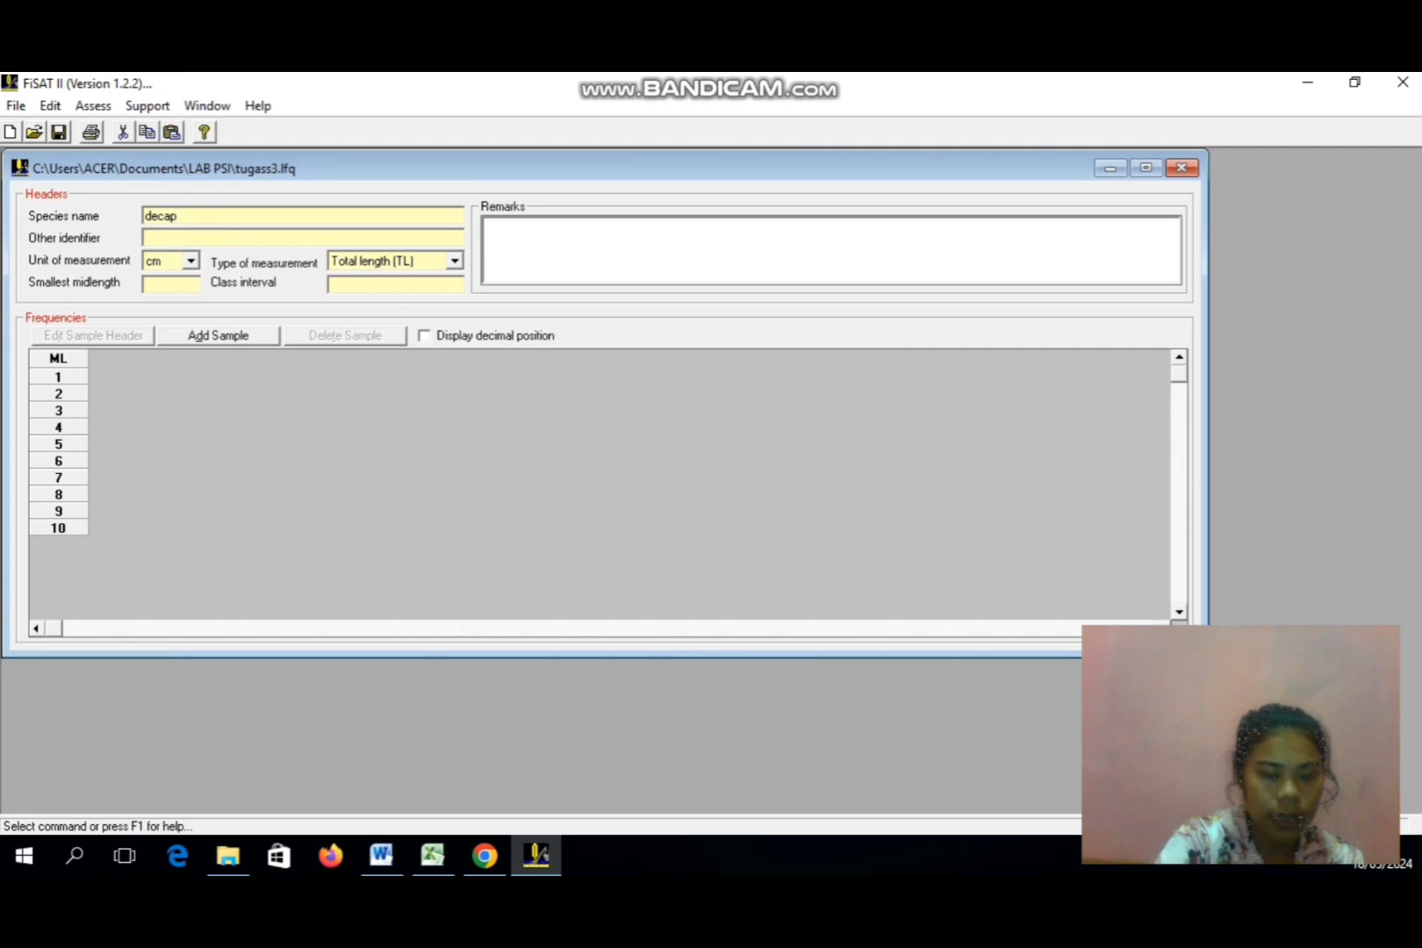
{"action": "type", "text": "terus mac"}
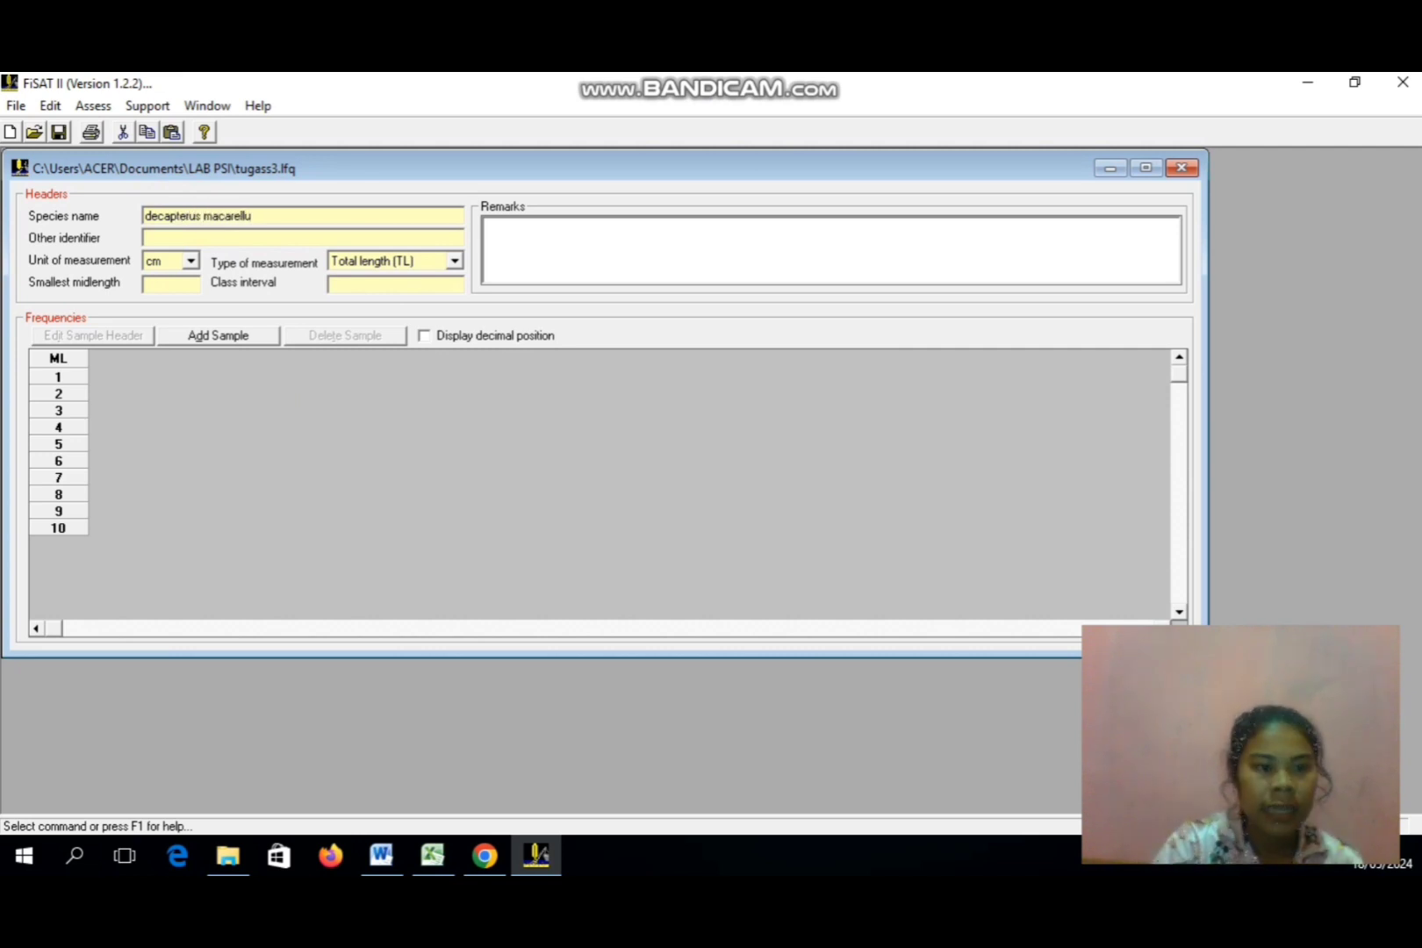
{"action": "type", "text": "arellu"}
{"action": "left_click", "coordinate": [181, 238]}
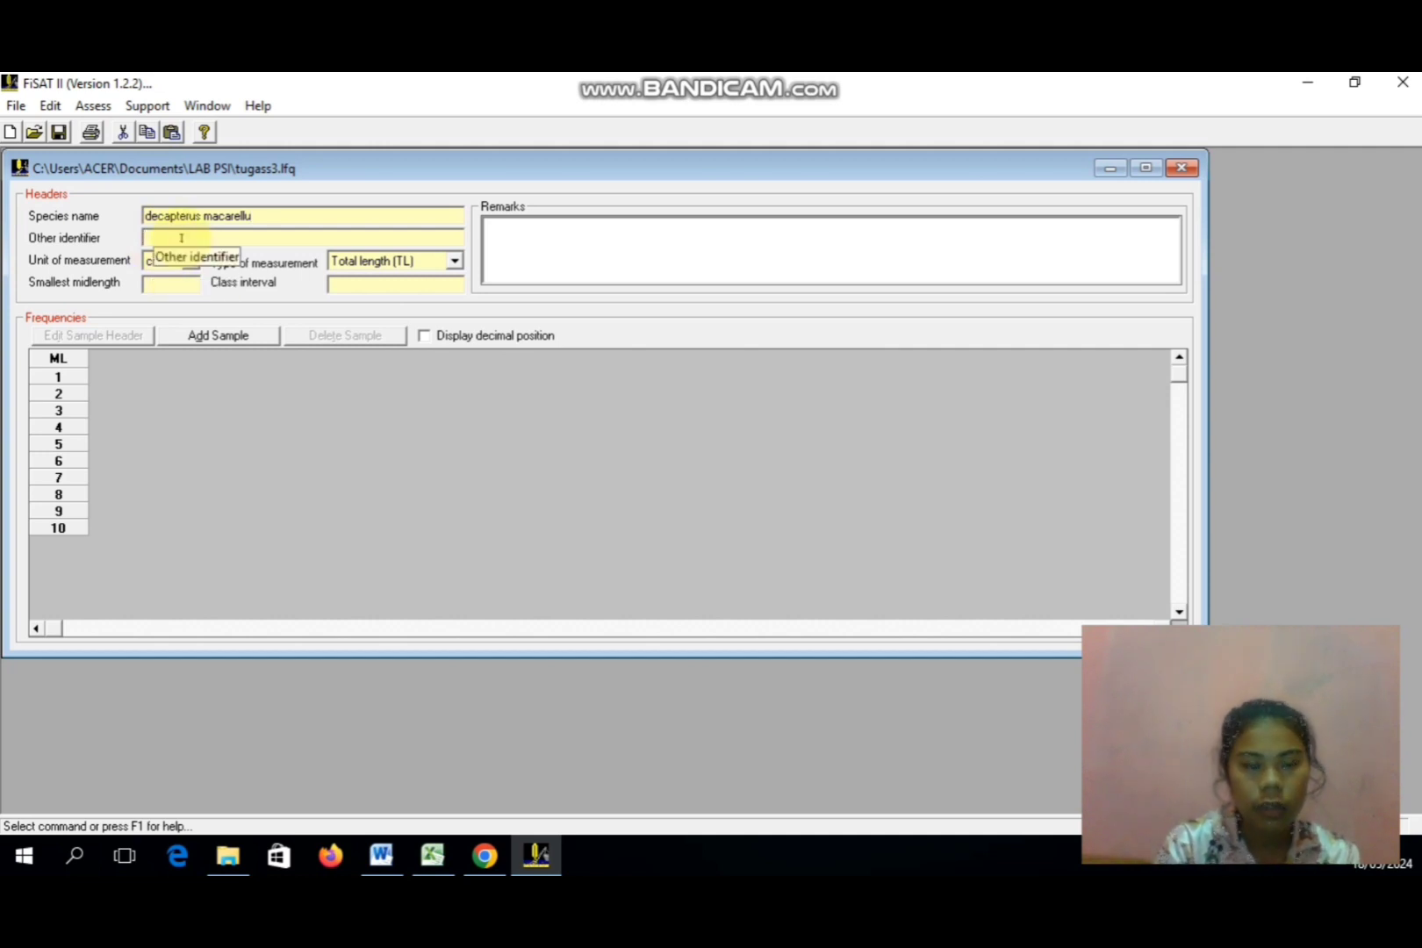
{"action": "type", "text": "La"}
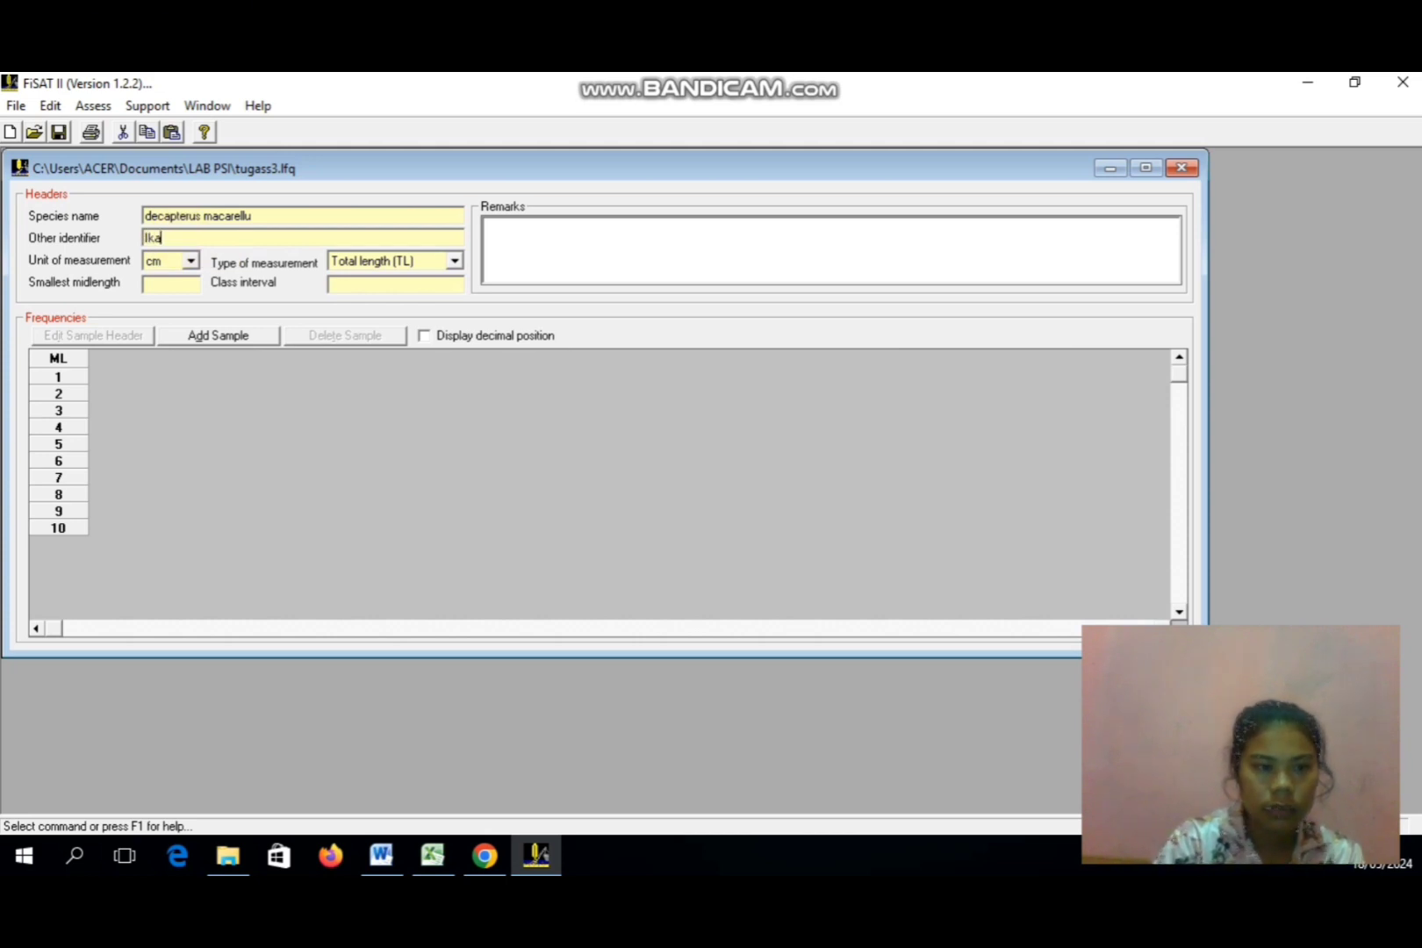
{"action": "type", "text": "yang Biru"}
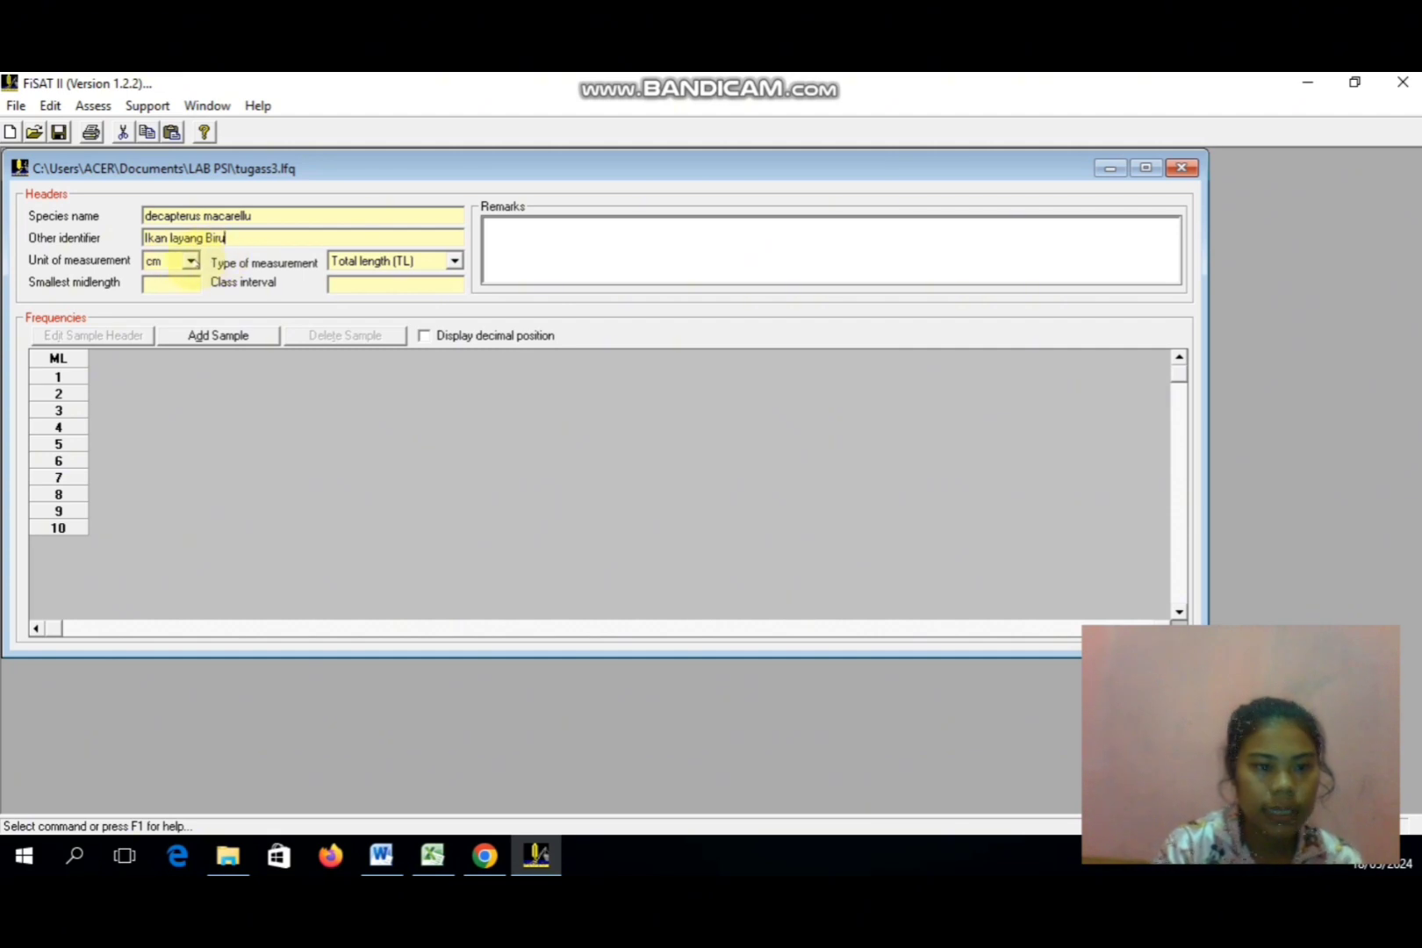
- Set the unit of measurement to mm and the smallest midlength to 193,5, taken from the first Xi value on Sheet1 in Excel
{"action": "left_click", "coordinate": [186, 262]}
{"action": "left_click", "coordinate": [180, 290]}
{"action": "left_click", "coordinate": [187, 286]}
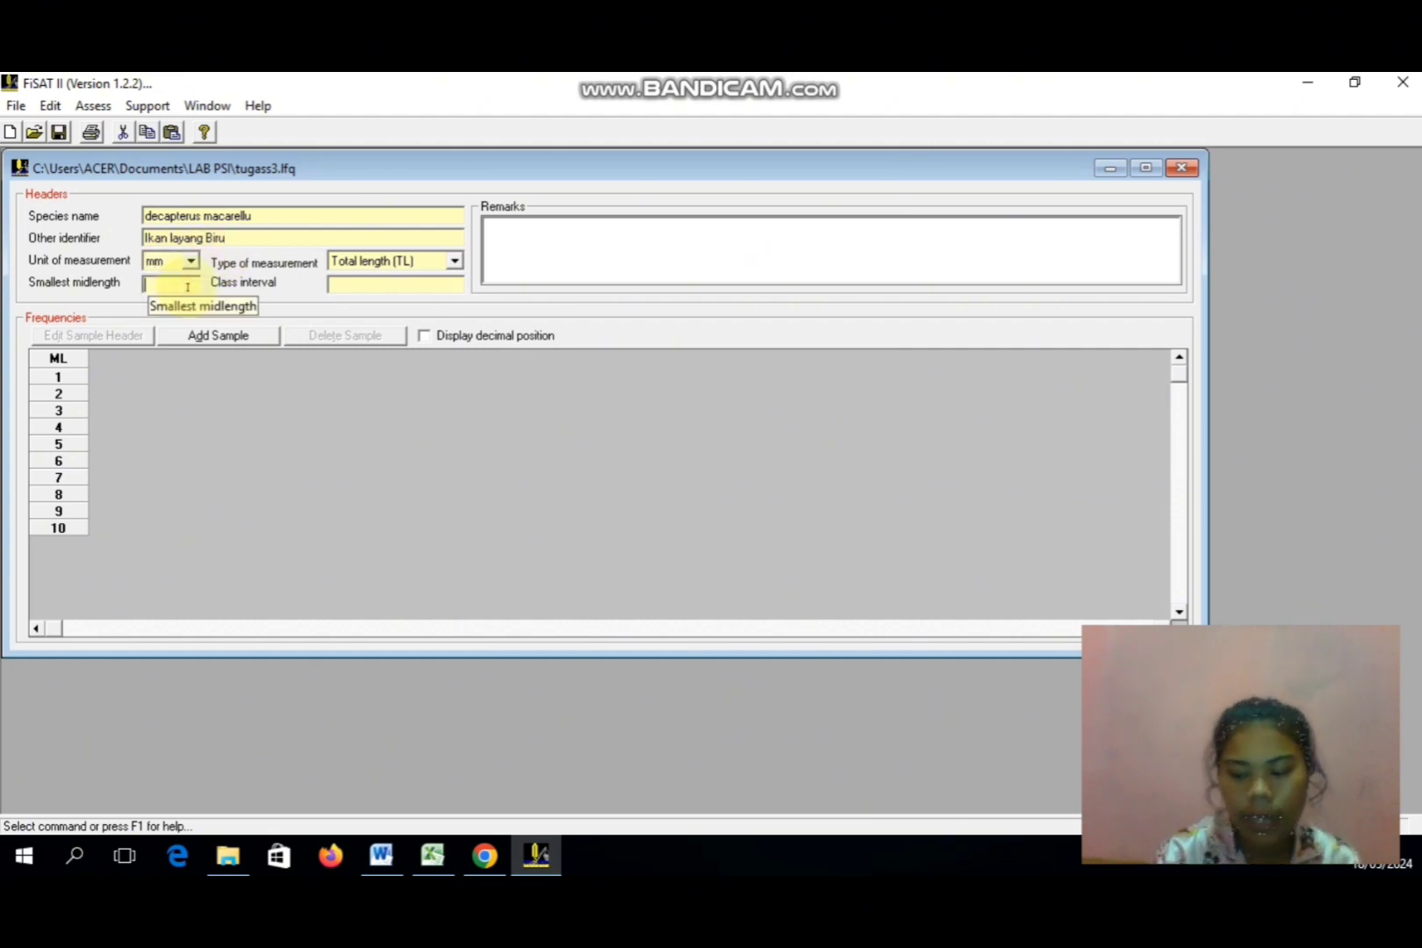
{"action": "left_click", "coordinate": [432, 856]}
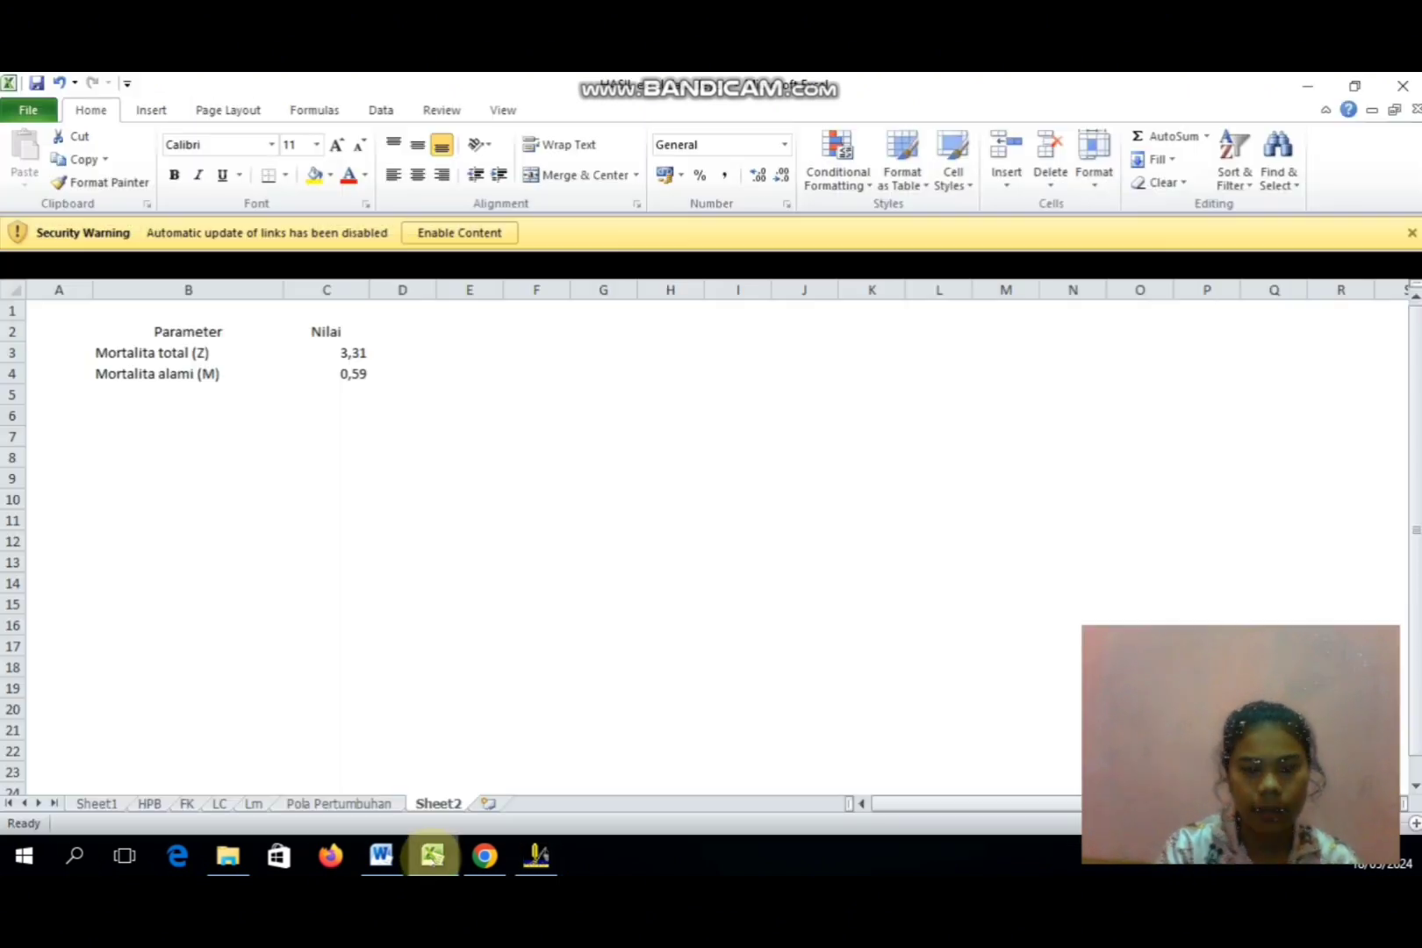
{"action": "left_click", "coordinate": [96, 803]}
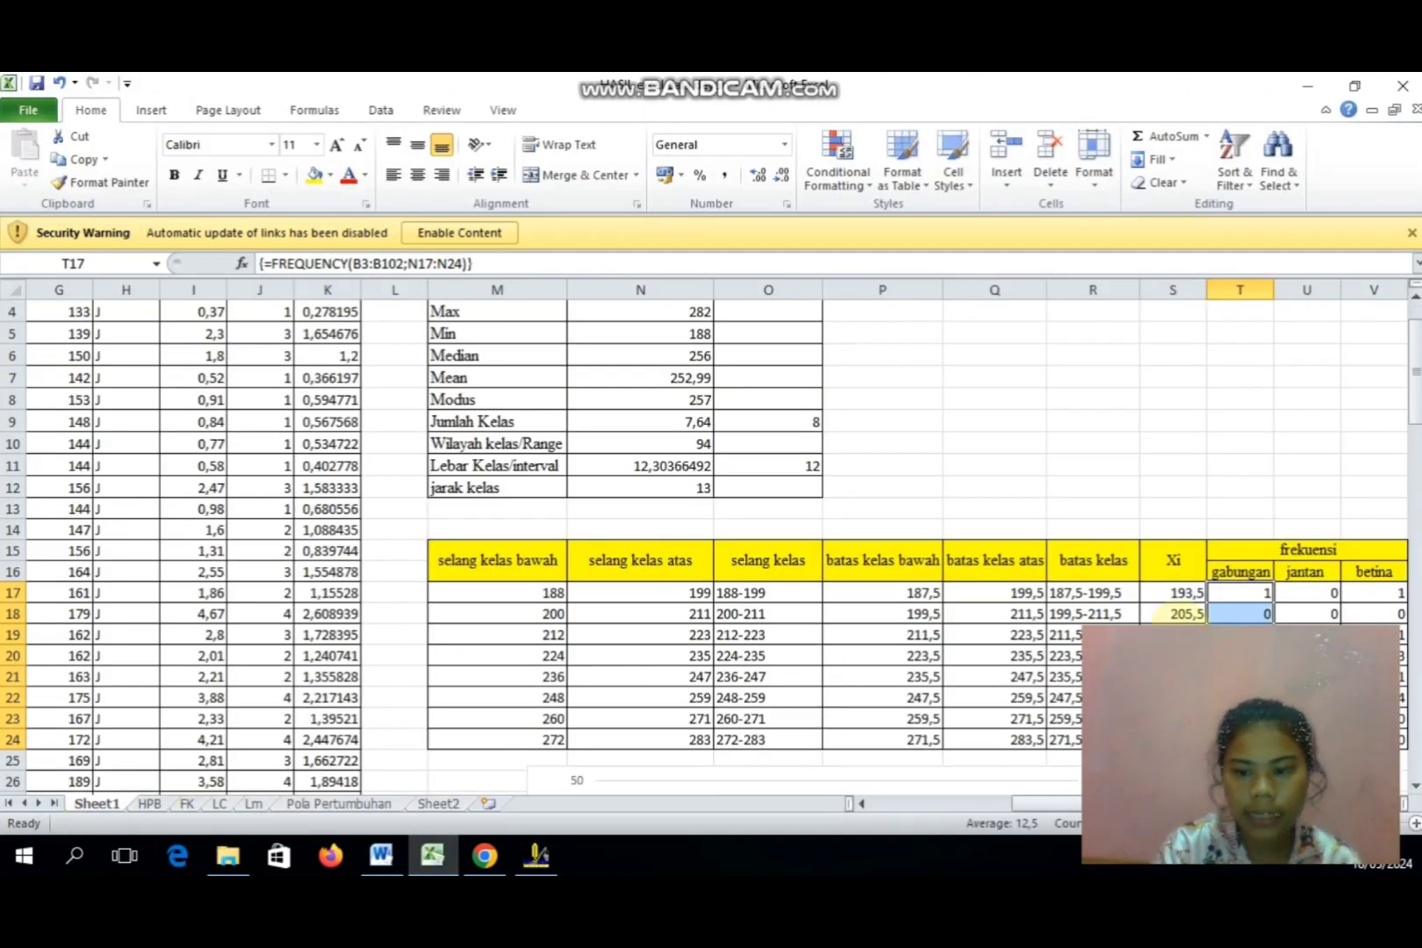
{"action": "left_click", "coordinate": [536, 856]}
{"action": "type", "text": "93,5"}
- Set the class interval to 13, checking the class table in the Excel workbook for the value
{"action": "left_click", "coordinate": [381, 286]}
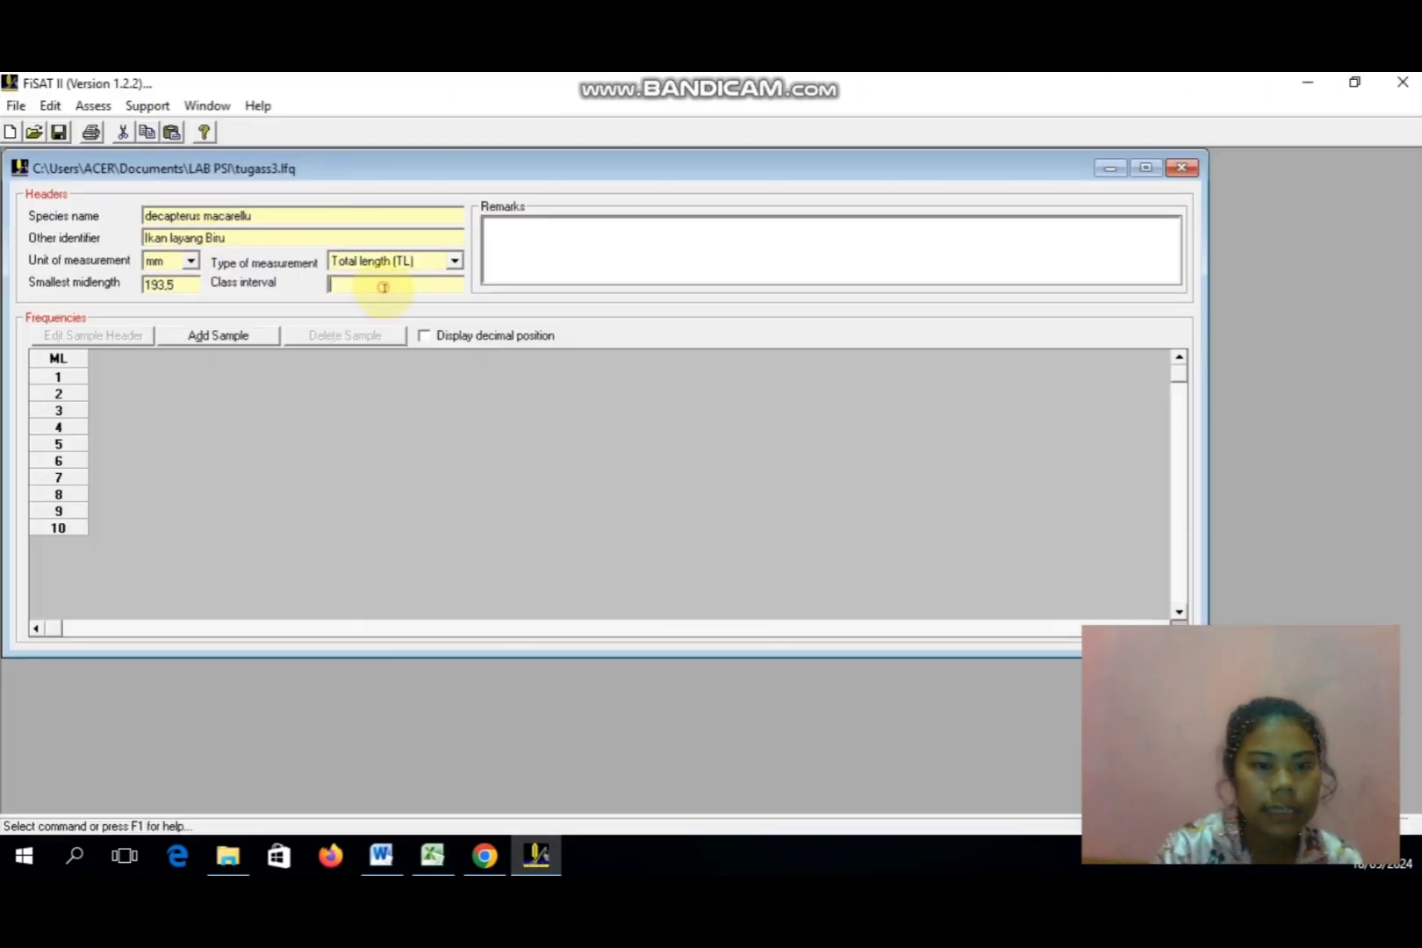
{"action": "left_click", "coordinate": [432, 855]}
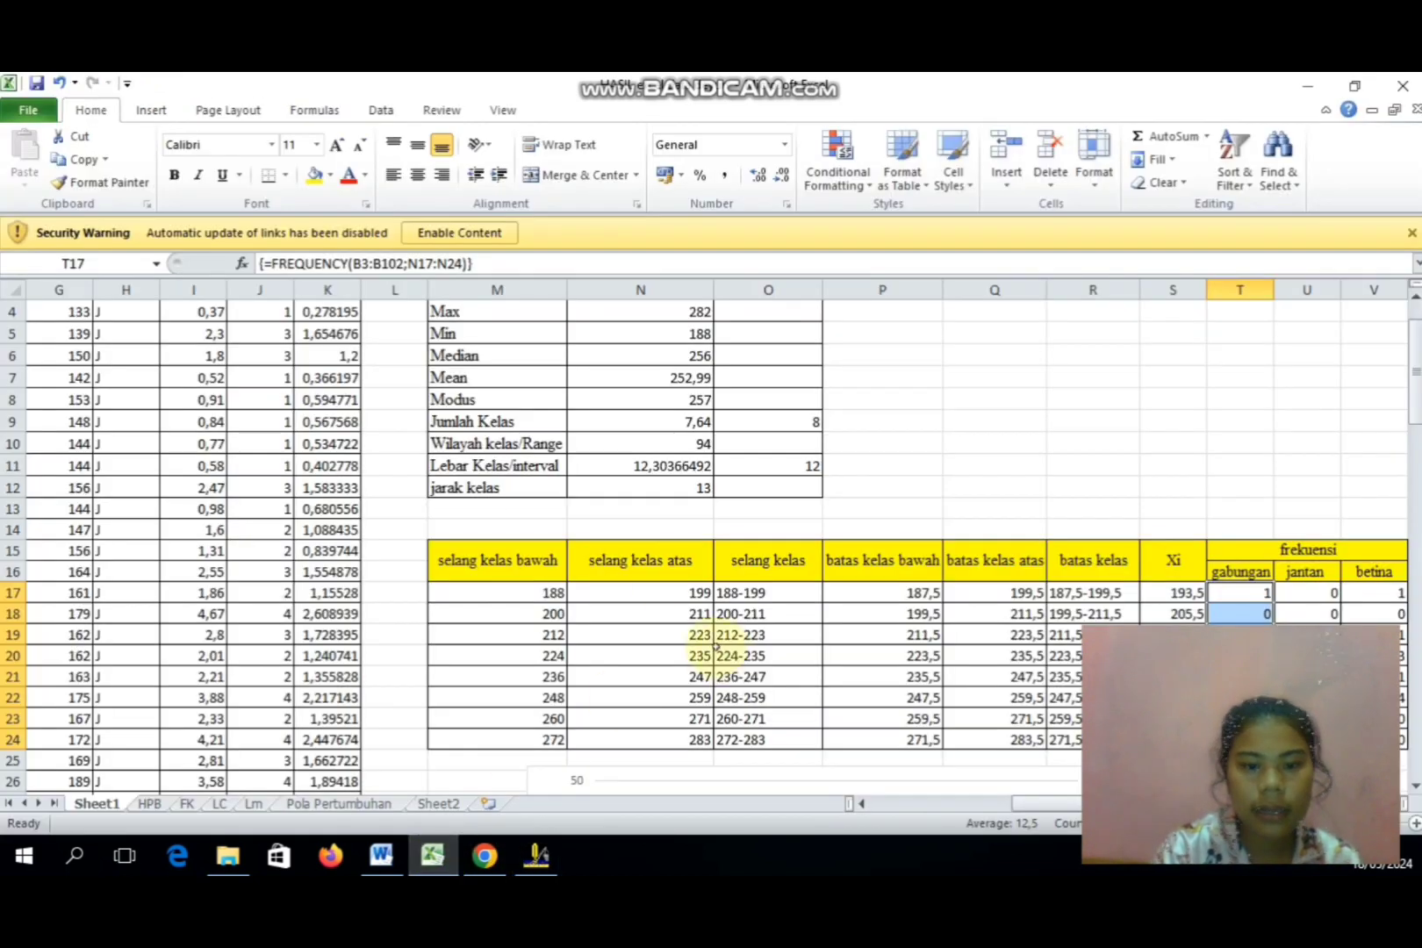
{"action": "left_click", "coordinate": [536, 856]}
{"action": "type", "text": "13"}
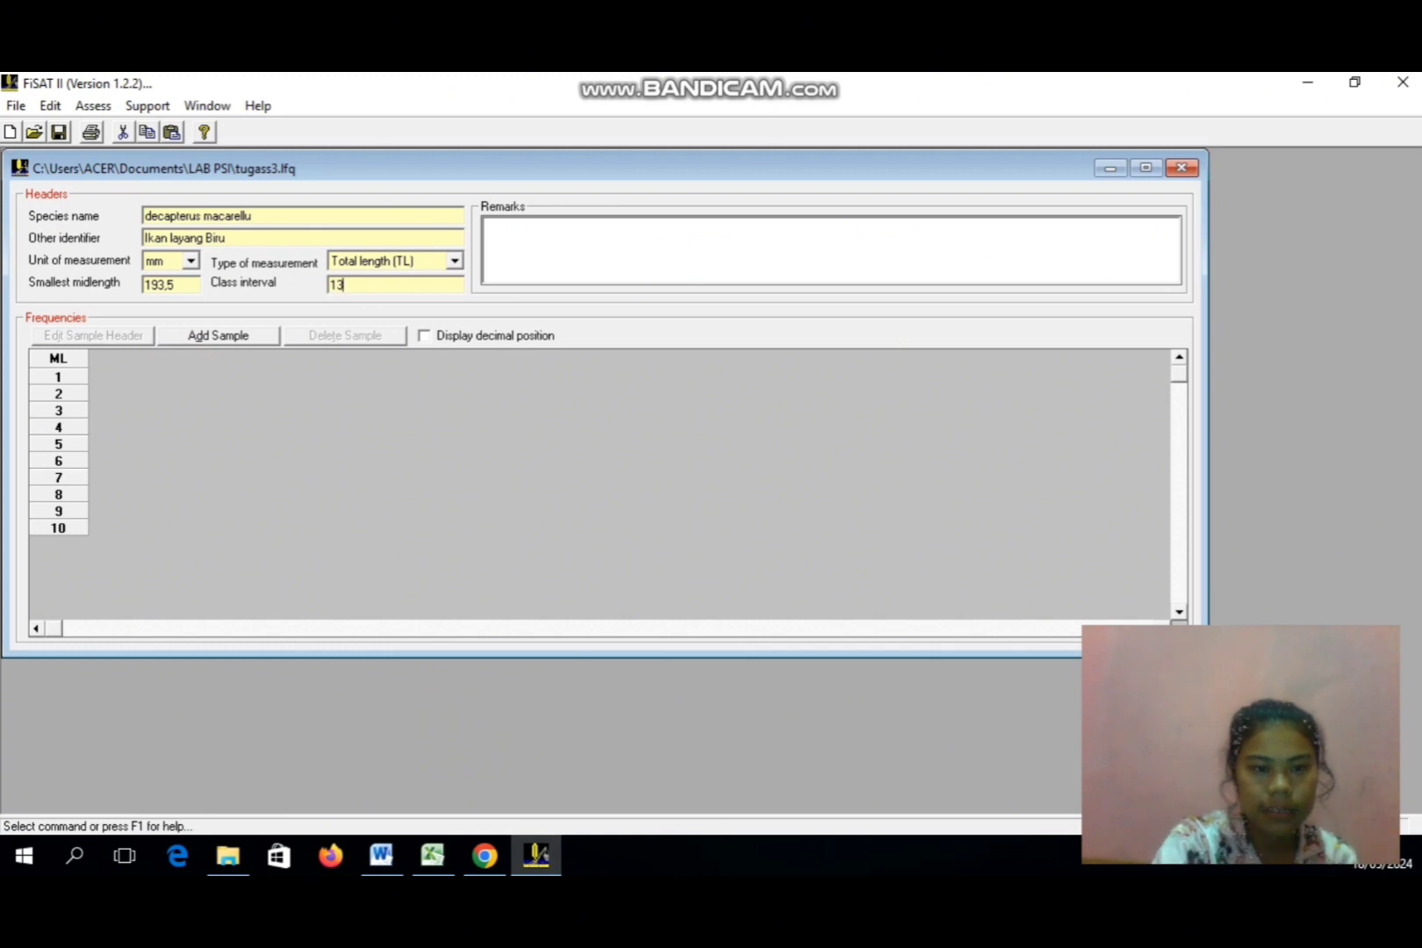
- Add a sample to the frequencies and set its sampling date to day 4, month 11, year 2024
{"action": "left_click", "coordinate": [190, 339]}
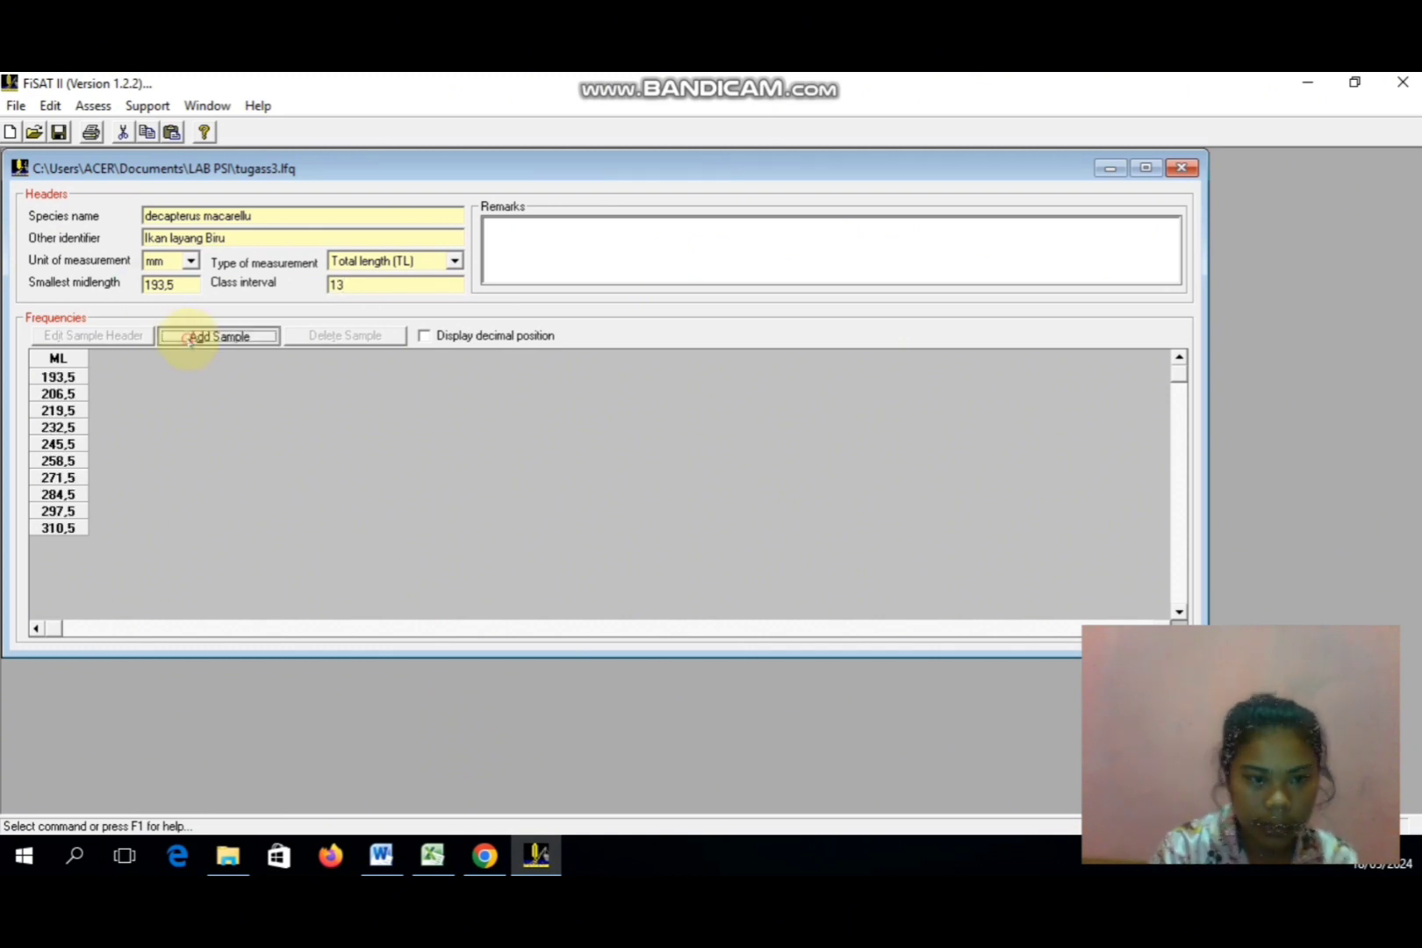
{"action": "left_click", "coordinate": [726, 546]}
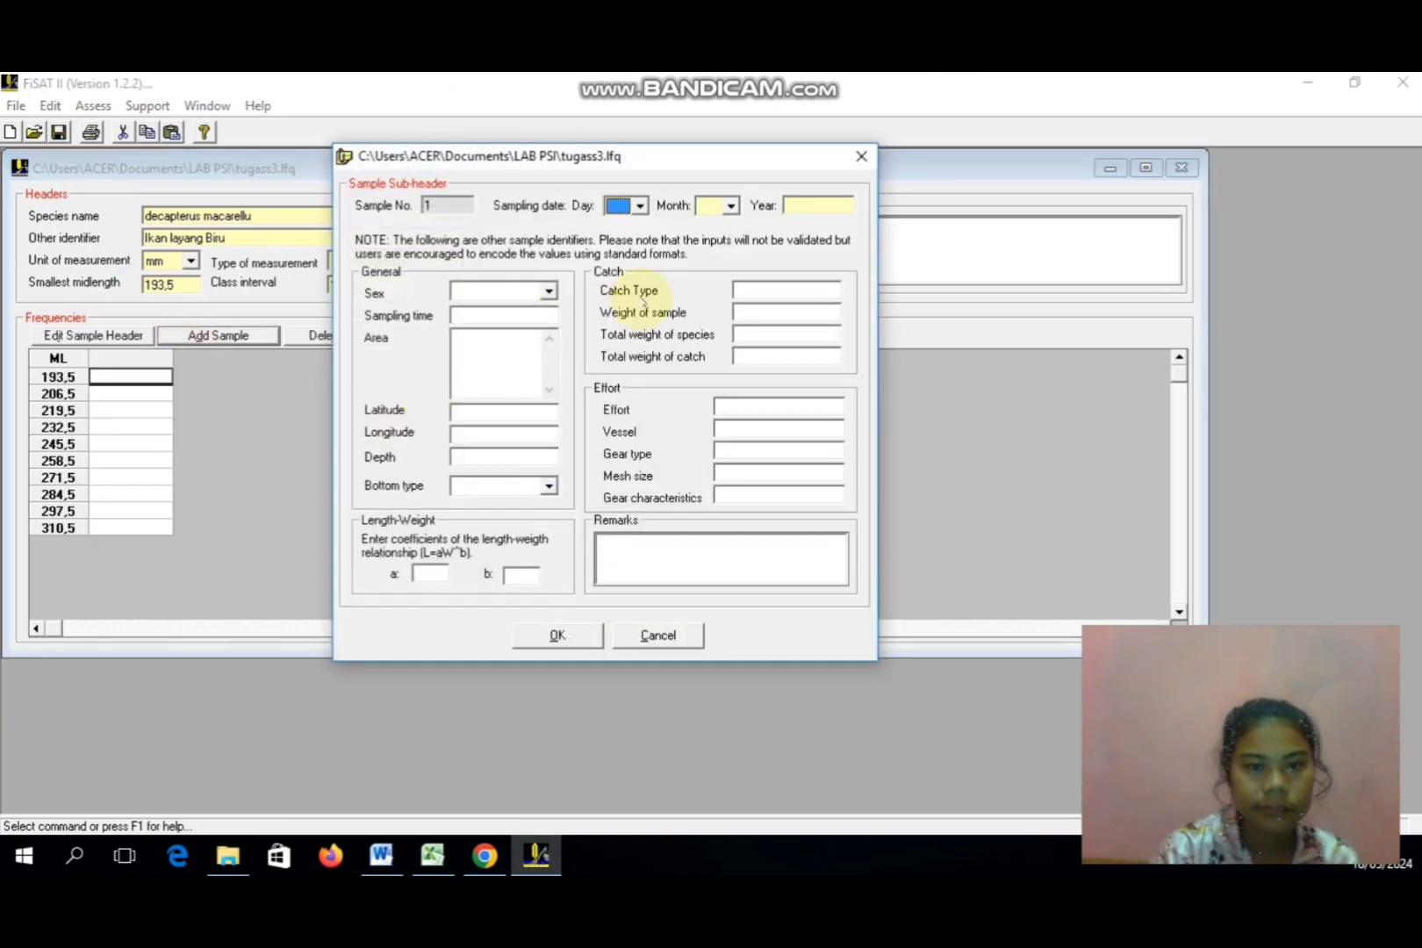
{"action": "left_click", "coordinate": [640, 205]}
{"action": "left_click", "coordinate": [620, 266]}
{"action": "left_click", "coordinate": [731, 205]}
{"action": "scroll", "coordinate": [731, 277], "scroll_direction": "down", "scroll_amount": 1}
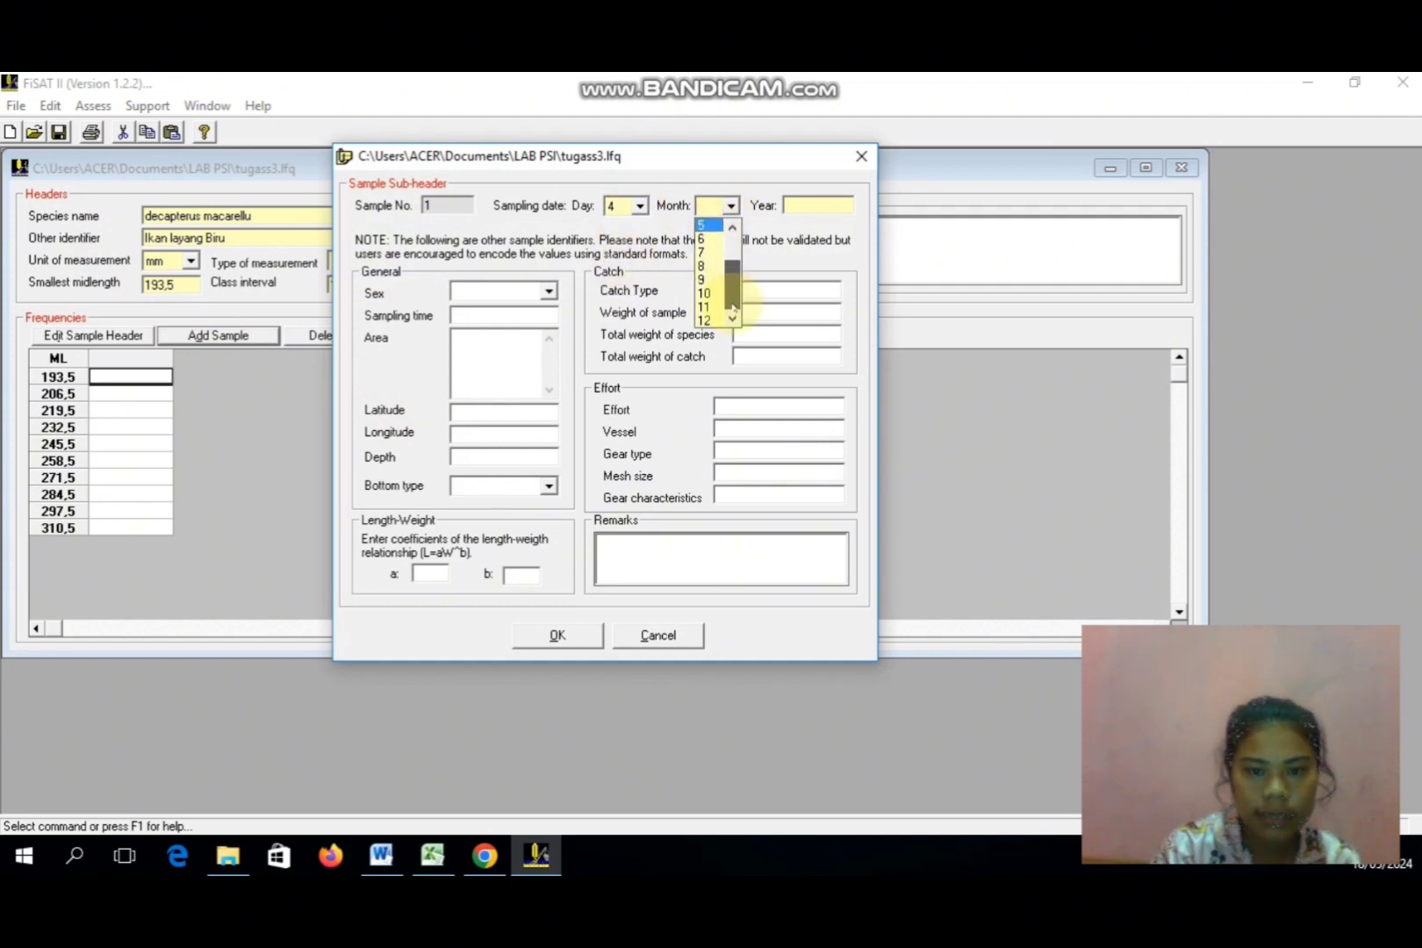
{"action": "left_click", "coordinate": [710, 307]}
{"action": "left_click", "coordinate": [804, 204]}
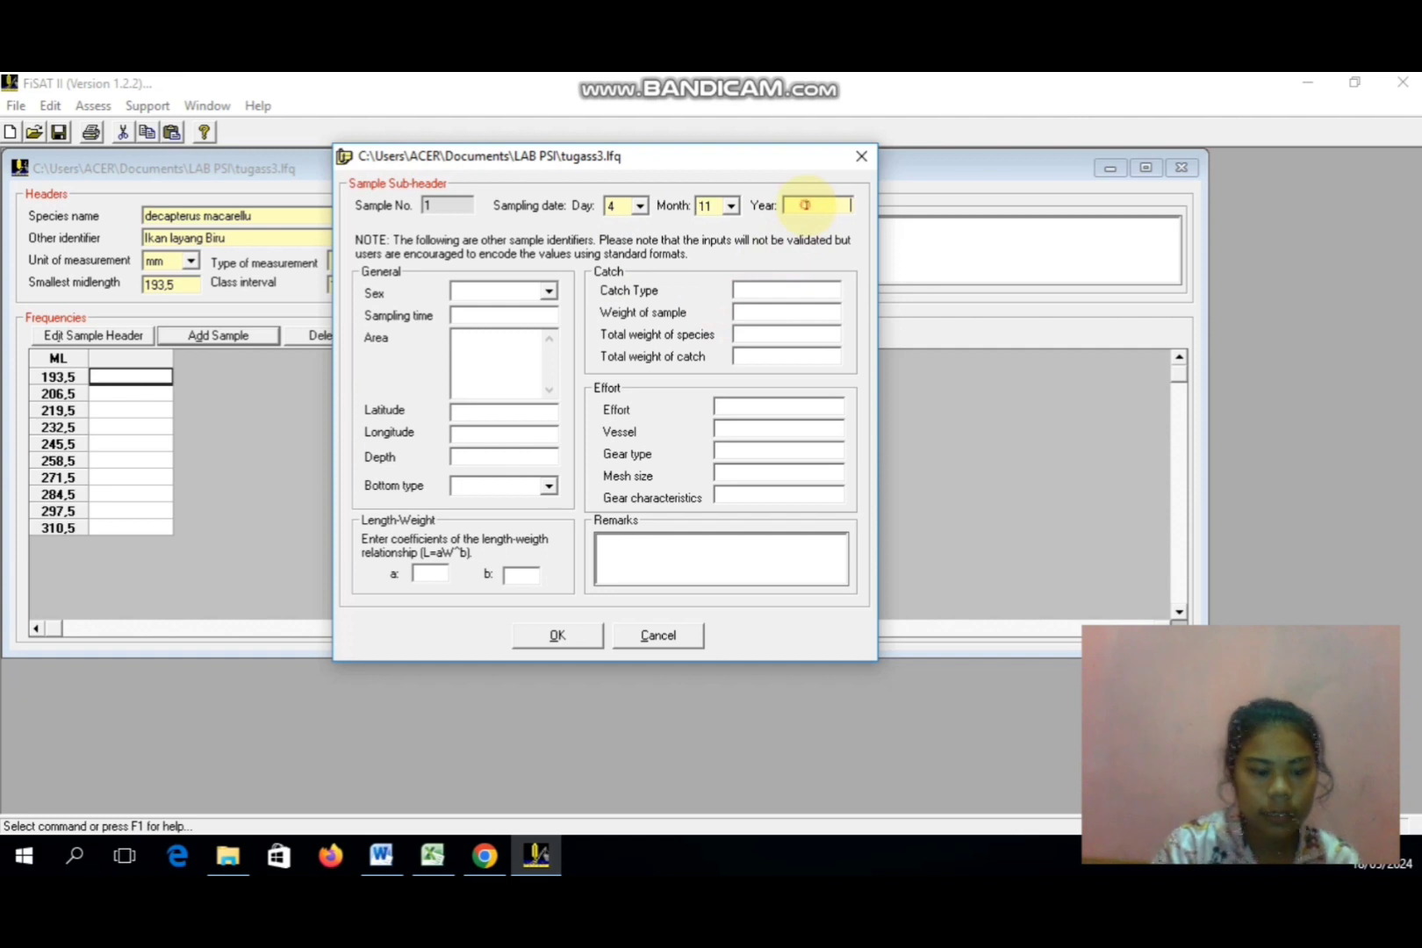
{"action": "type", "text": "2024"}
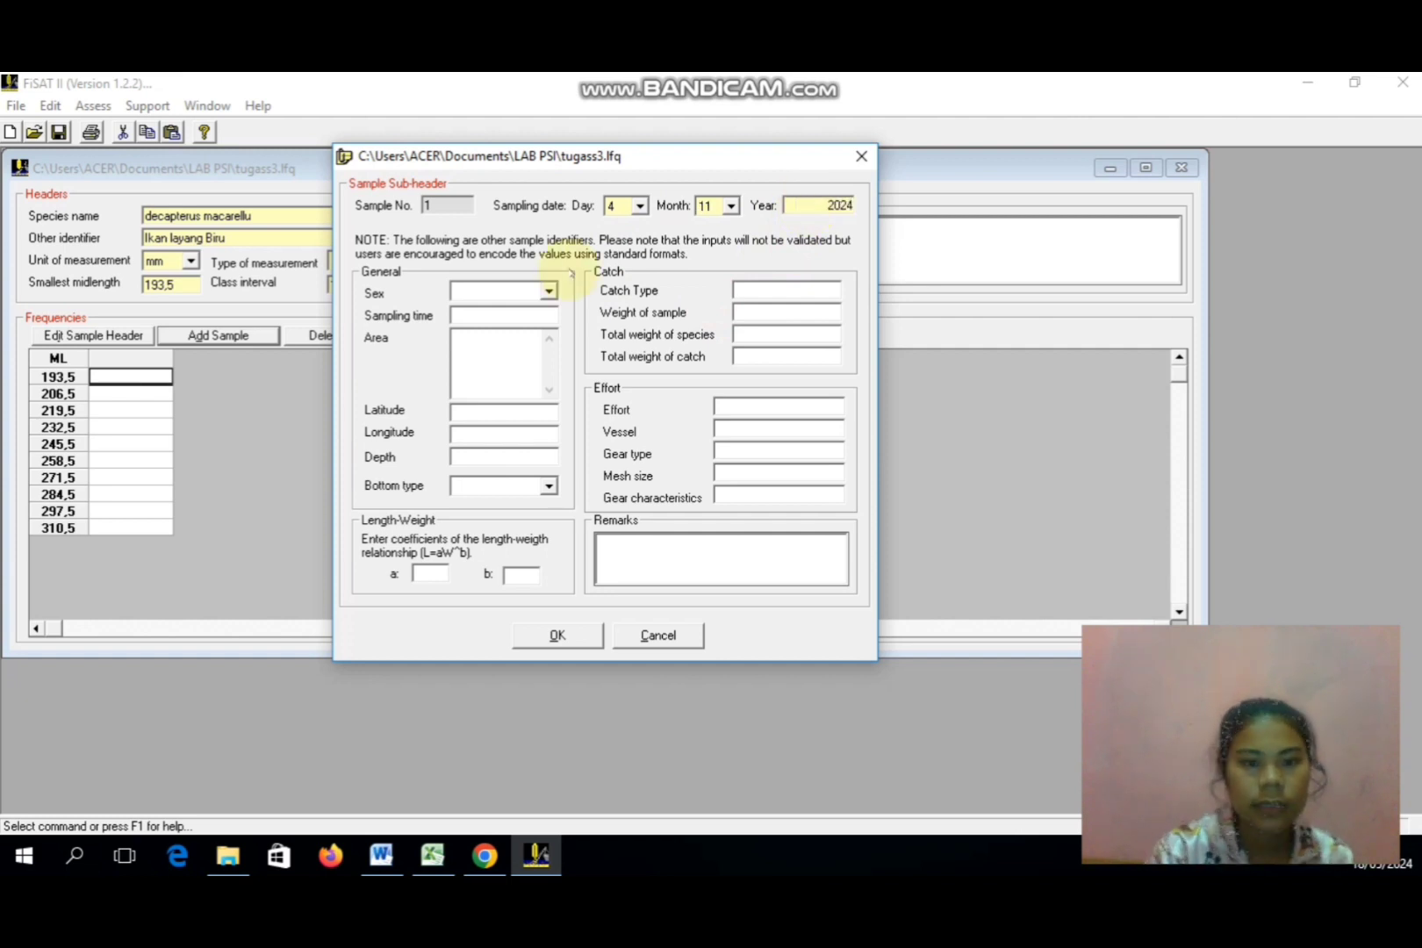
- Set the sample's sex to both and accept the sample sub-header
{"action": "left_click", "coordinate": [549, 291]}
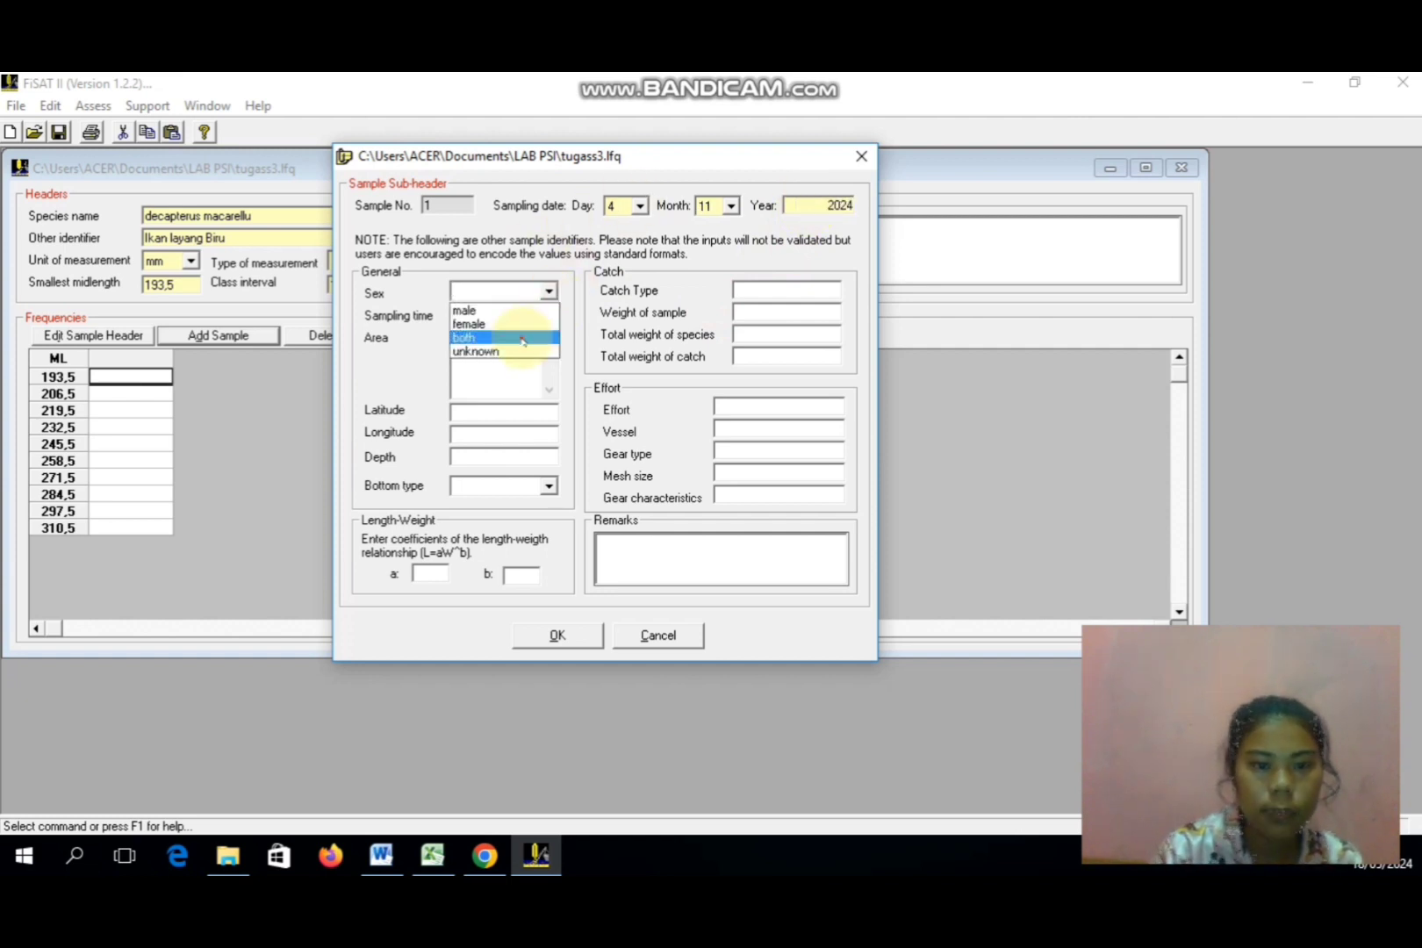
{"action": "left_click", "coordinate": [521, 339]}
{"action": "left_click", "coordinate": [556, 635]}
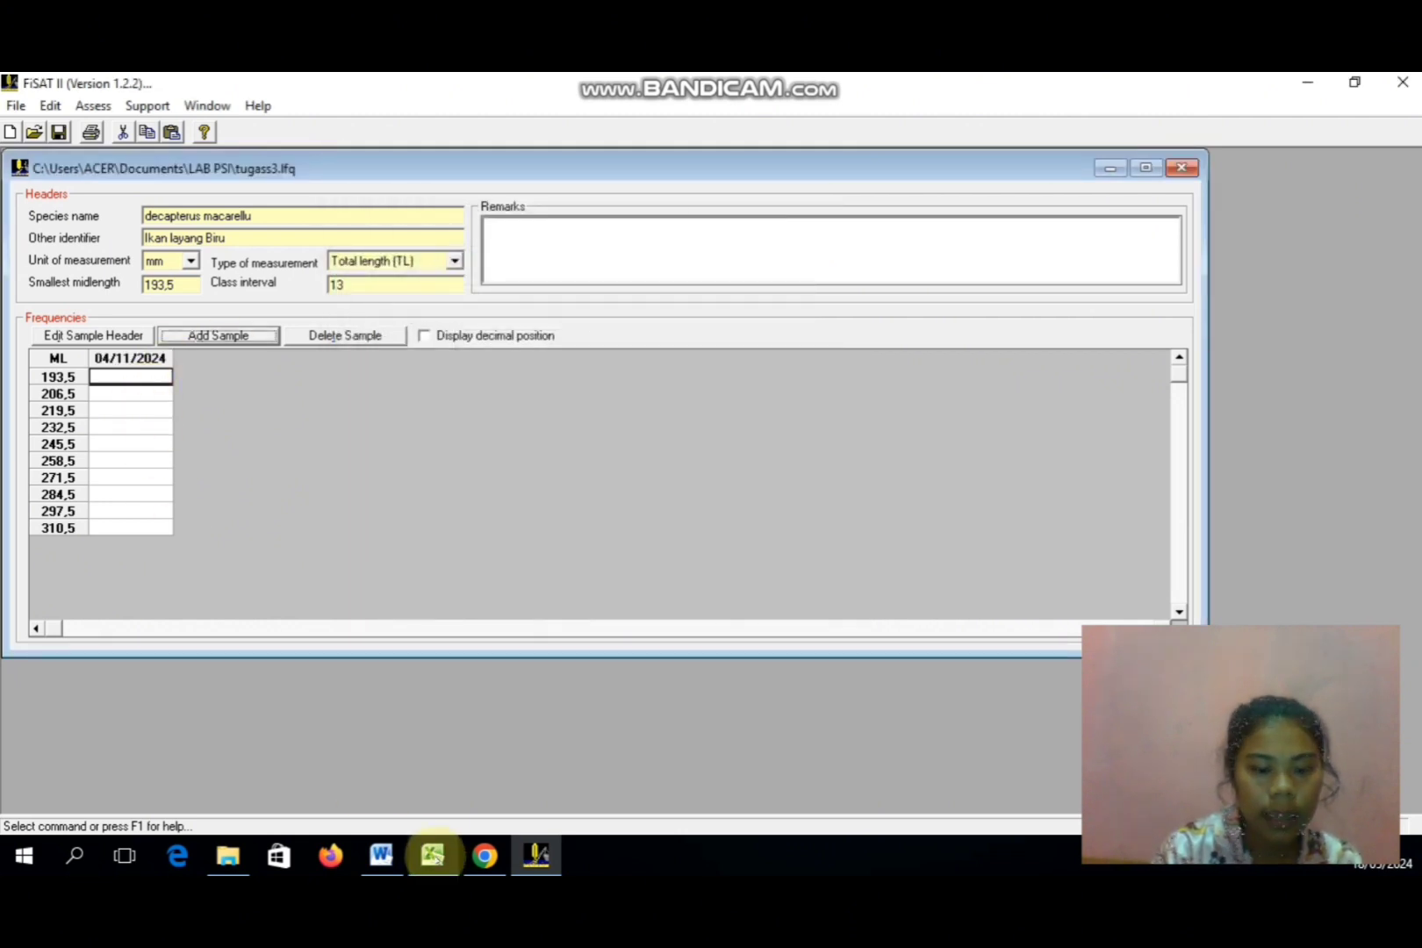
- Copy the gabungan frequencies in T17:T24 from Excel and paste them into the 04/11/2024 sample column in FiSAT II
{"action": "left_click", "coordinate": [432, 856]}
{"action": "left_click", "coordinate": [1181, 421]}
{"action": "left_click_drag", "start_coordinate": [1247, 590], "coordinate": [1248, 613]}
{"action": "key", "text": "ctrl+c"}
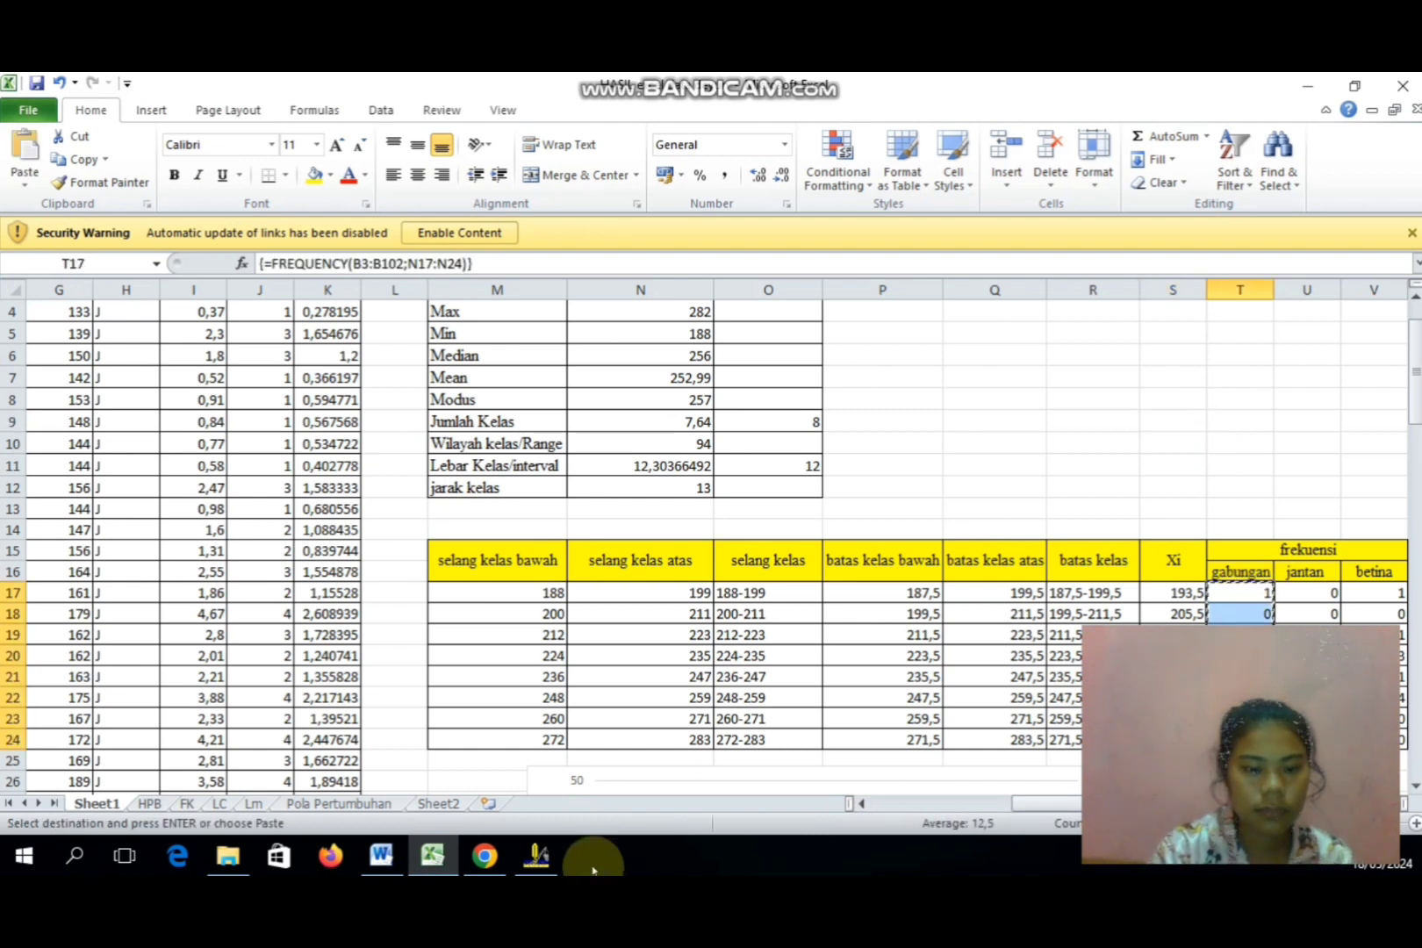
{"action": "left_click", "coordinate": [537, 856]}
{"action": "left_click", "coordinate": [114, 375]}
{"action": "key", "text": "ctrl+v"}
- Delete the two empty length-class rows below the 284,5 class
{"action": "left_click", "coordinate": [146, 507]}
{"action": "right_click", "coordinate": [147, 508]}
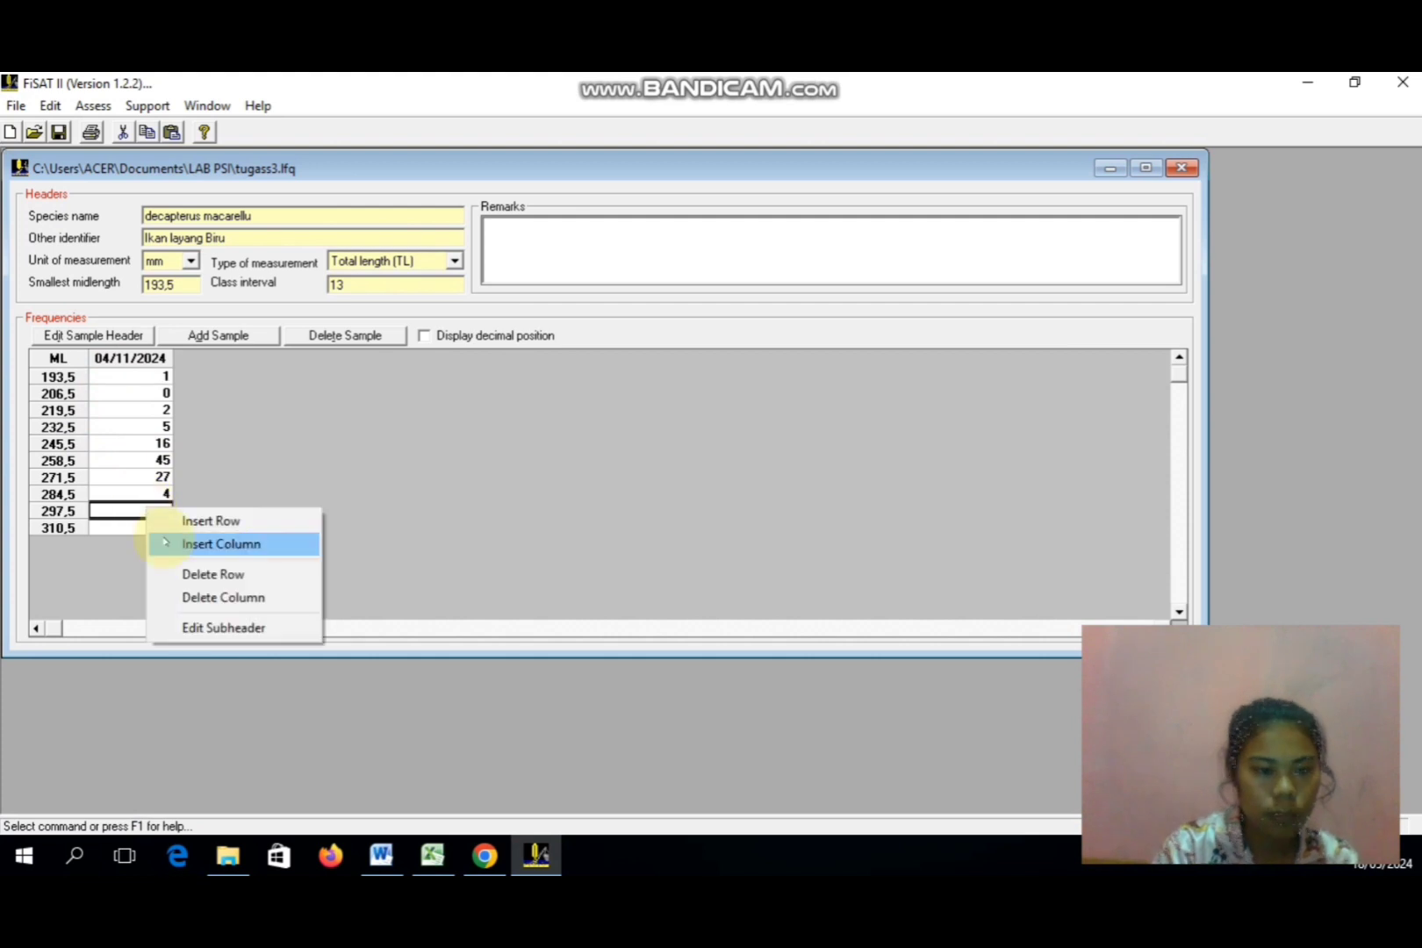
{"action": "left_click", "coordinate": [201, 577]}
{"action": "right_click", "coordinate": [161, 506]}
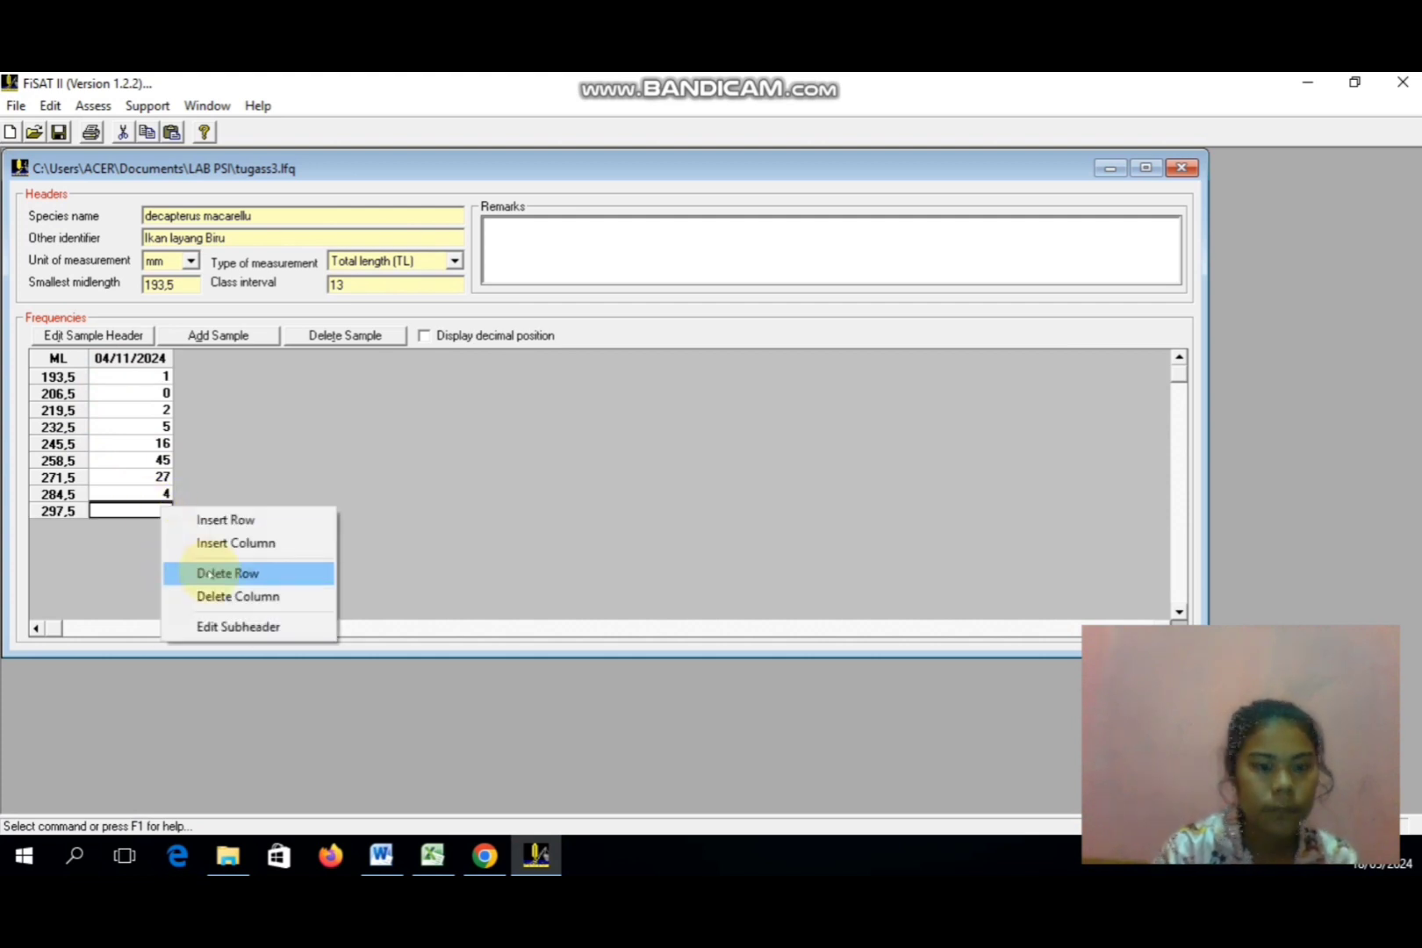
{"action": "left_click", "coordinate": [212, 577]}
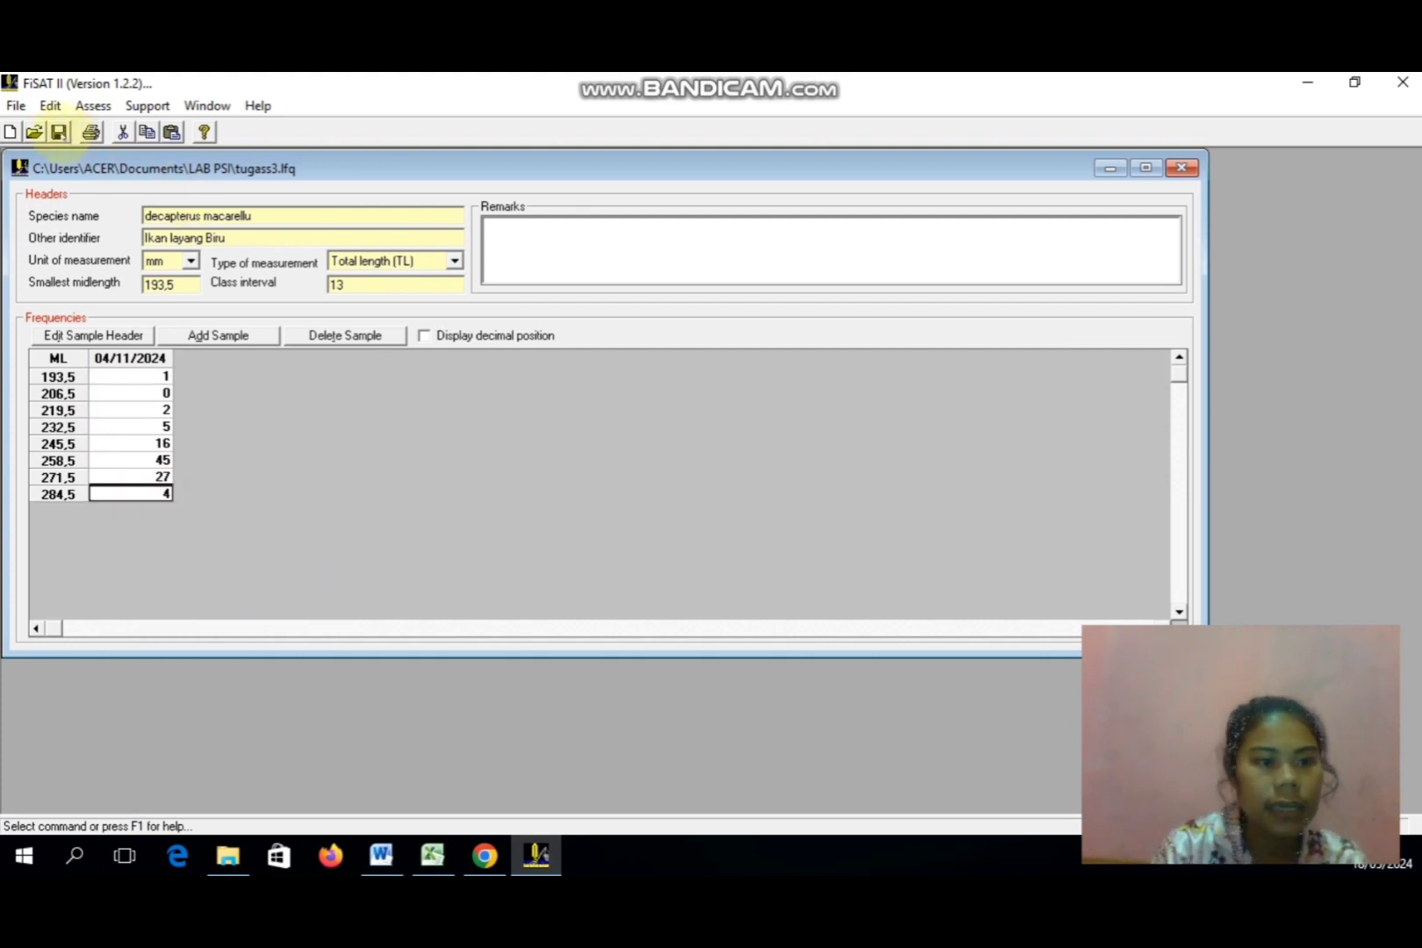
- Open the ELEFAN I direct fit for tugass3.lfq, move its window clear of the frequency table, and run the computation
{"action": "left_click", "coordinate": [93, 105]}
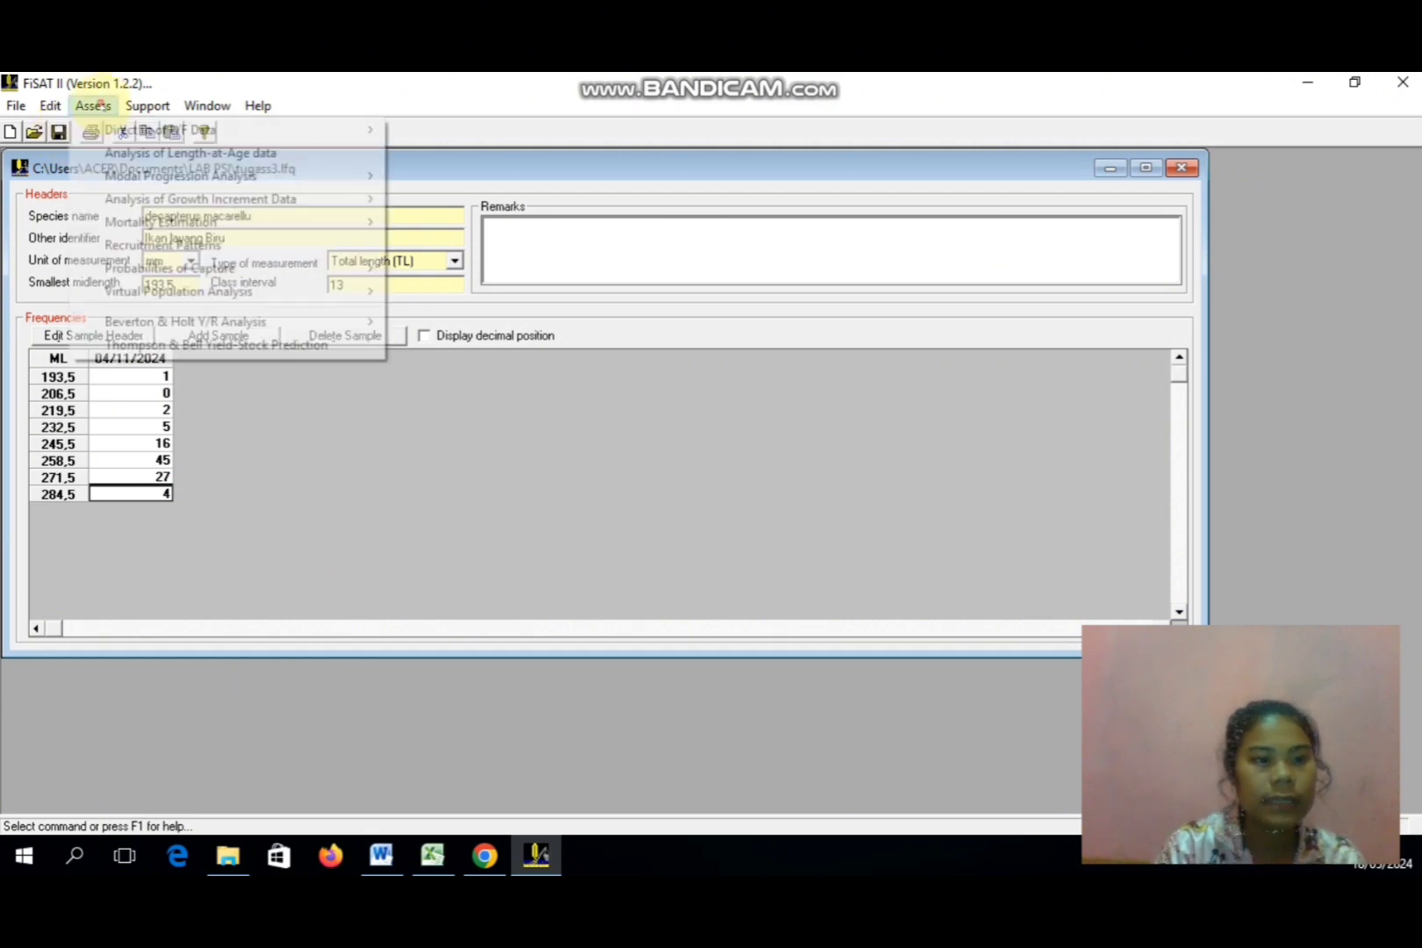
{"action": "mouse_move", "coordinate": [129, 129]}
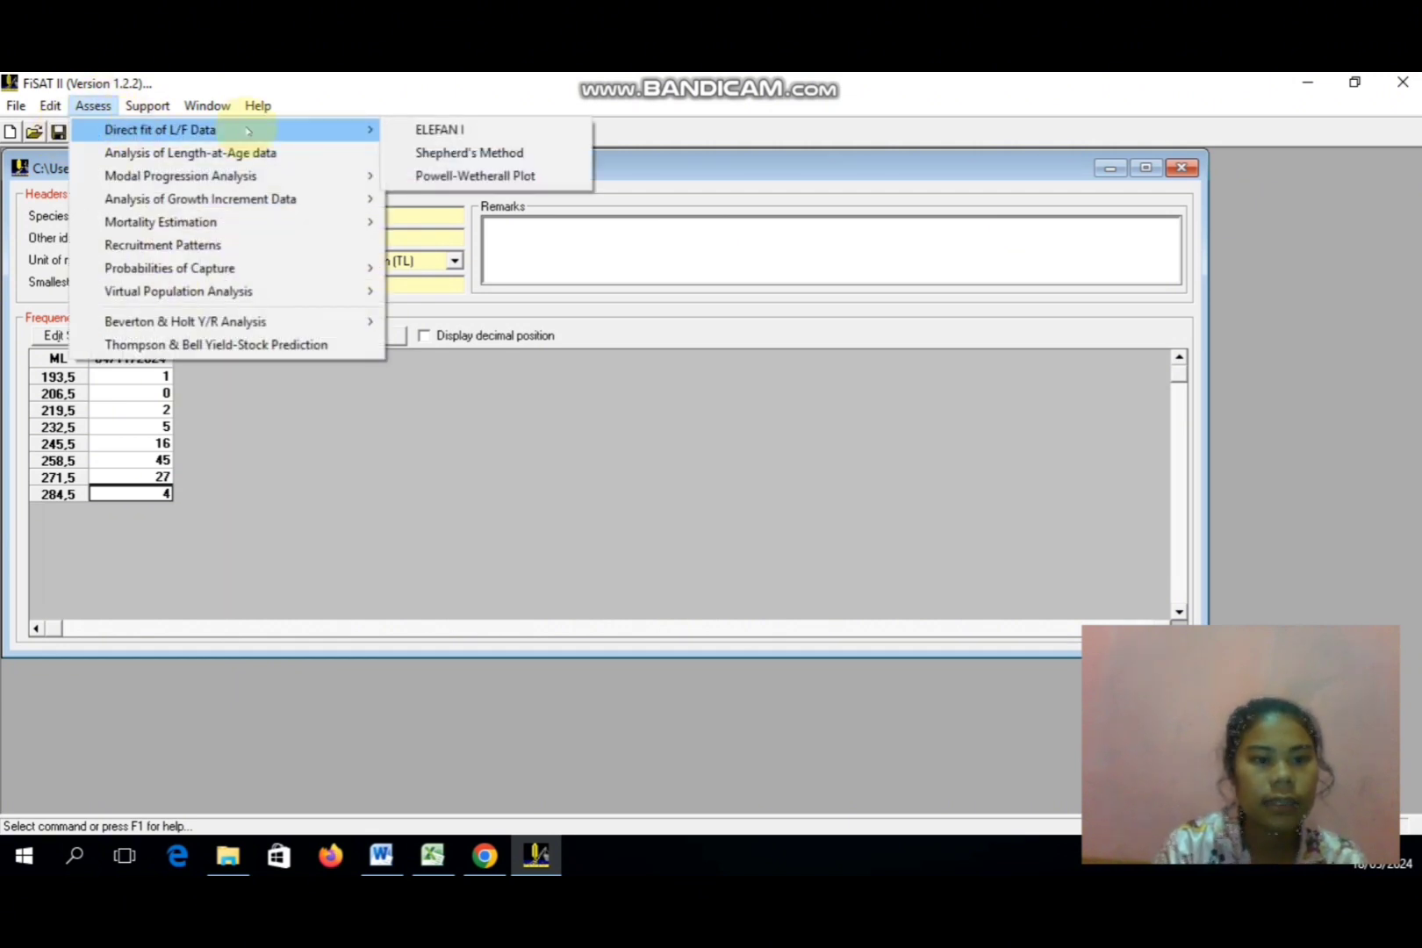
{"action": "left_click", "coordinate": [430, 130]}
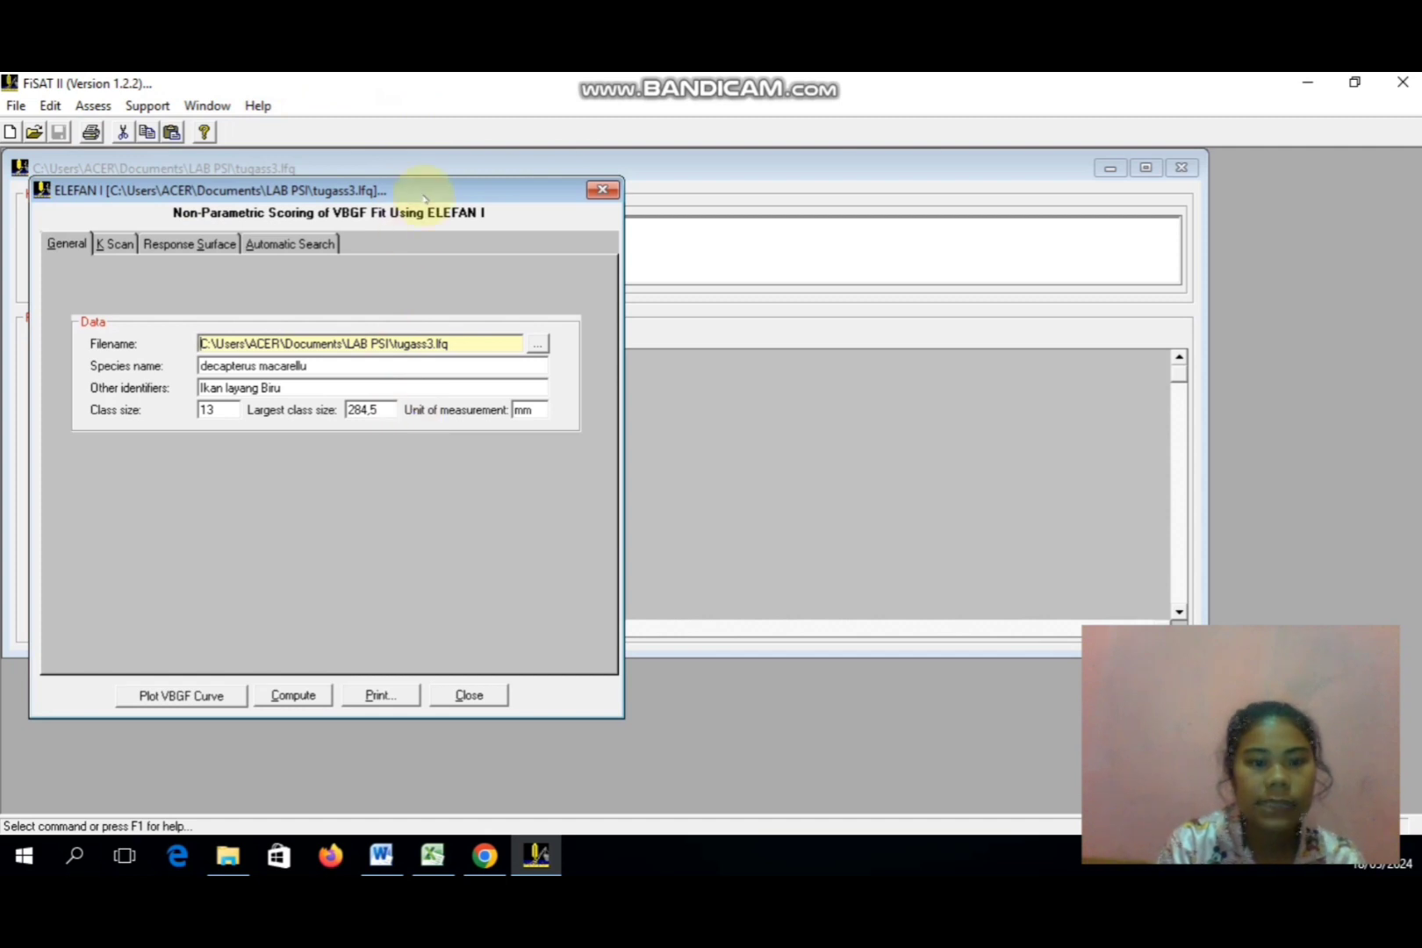
{"action": "left_click_drag", "start_coordinate": [594, 195], "coordinate": [1115, 226]}
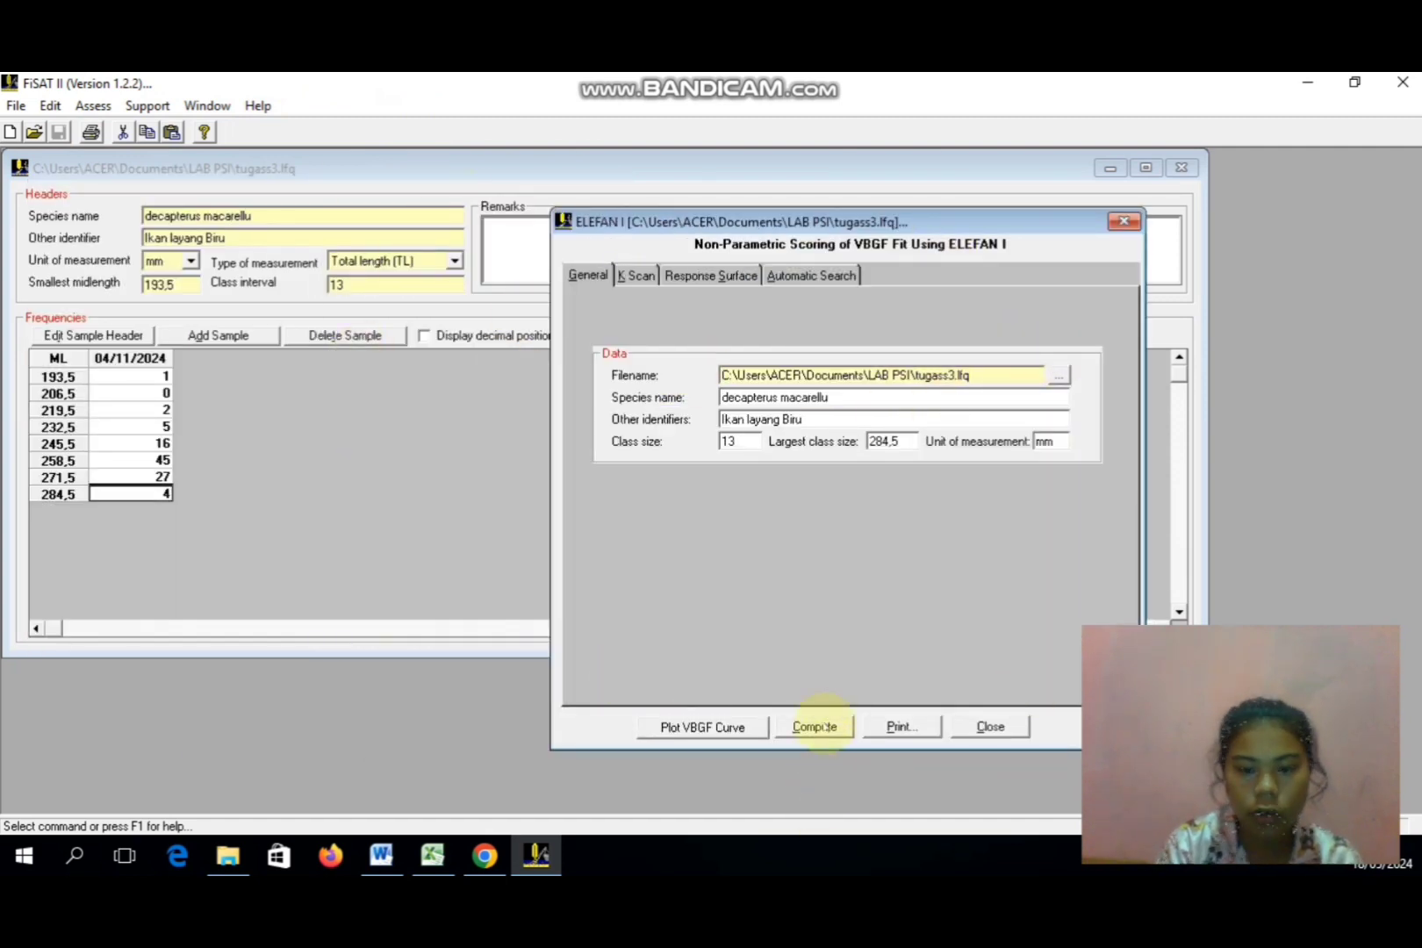
{"action": "left_click", "coordinate": [814, 727]}
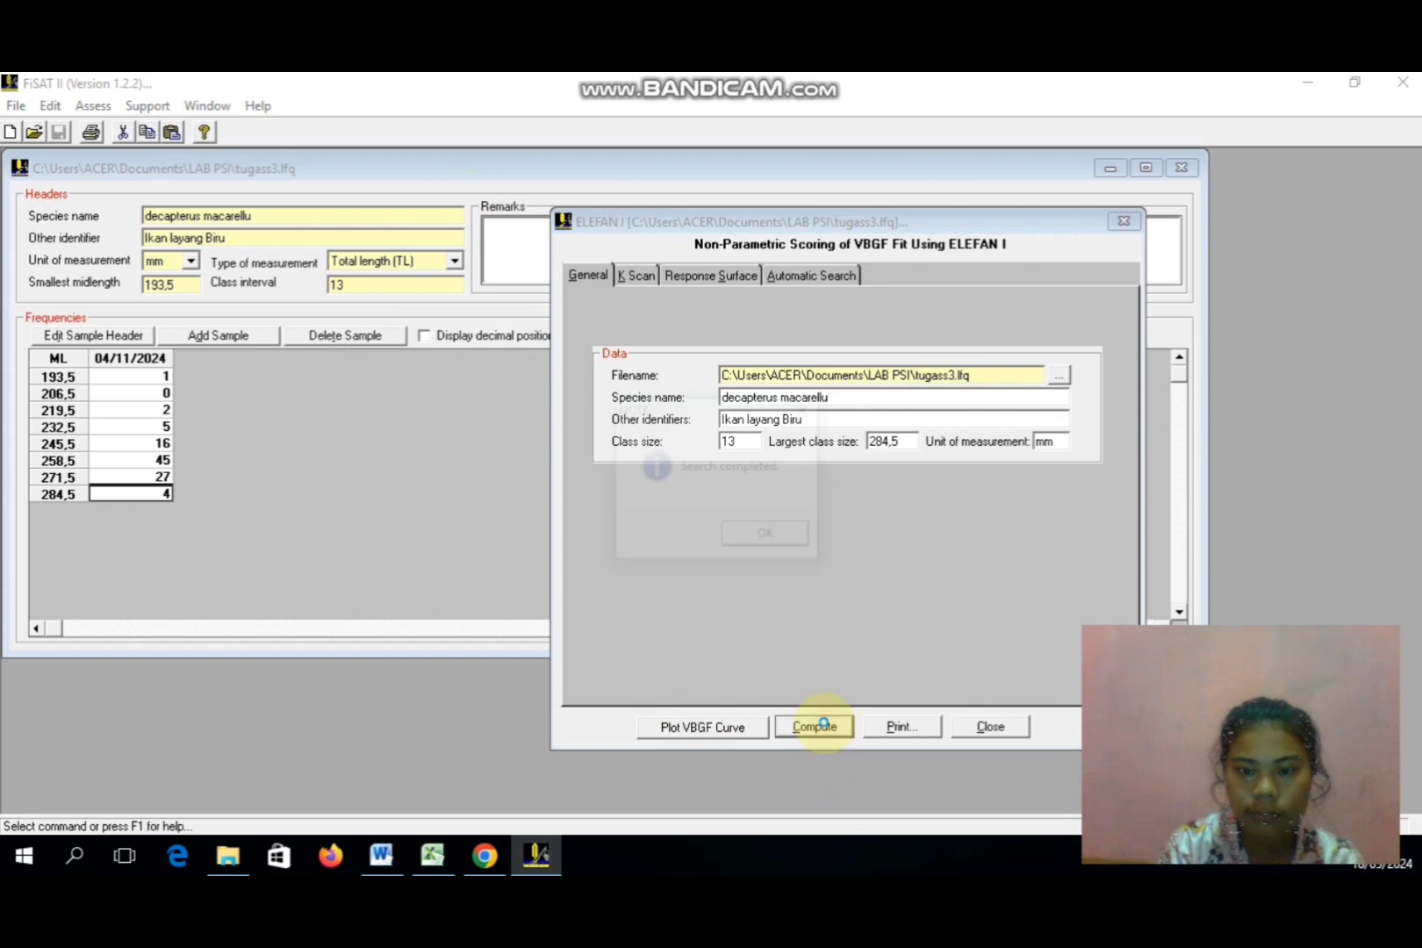
- Check the length classes in the Excel sheet and set the ELEFAN I response surface's Loo range in FiSAT II from 283 to 314,4
{"action": "left_click", "coordinate": [769, 539]}
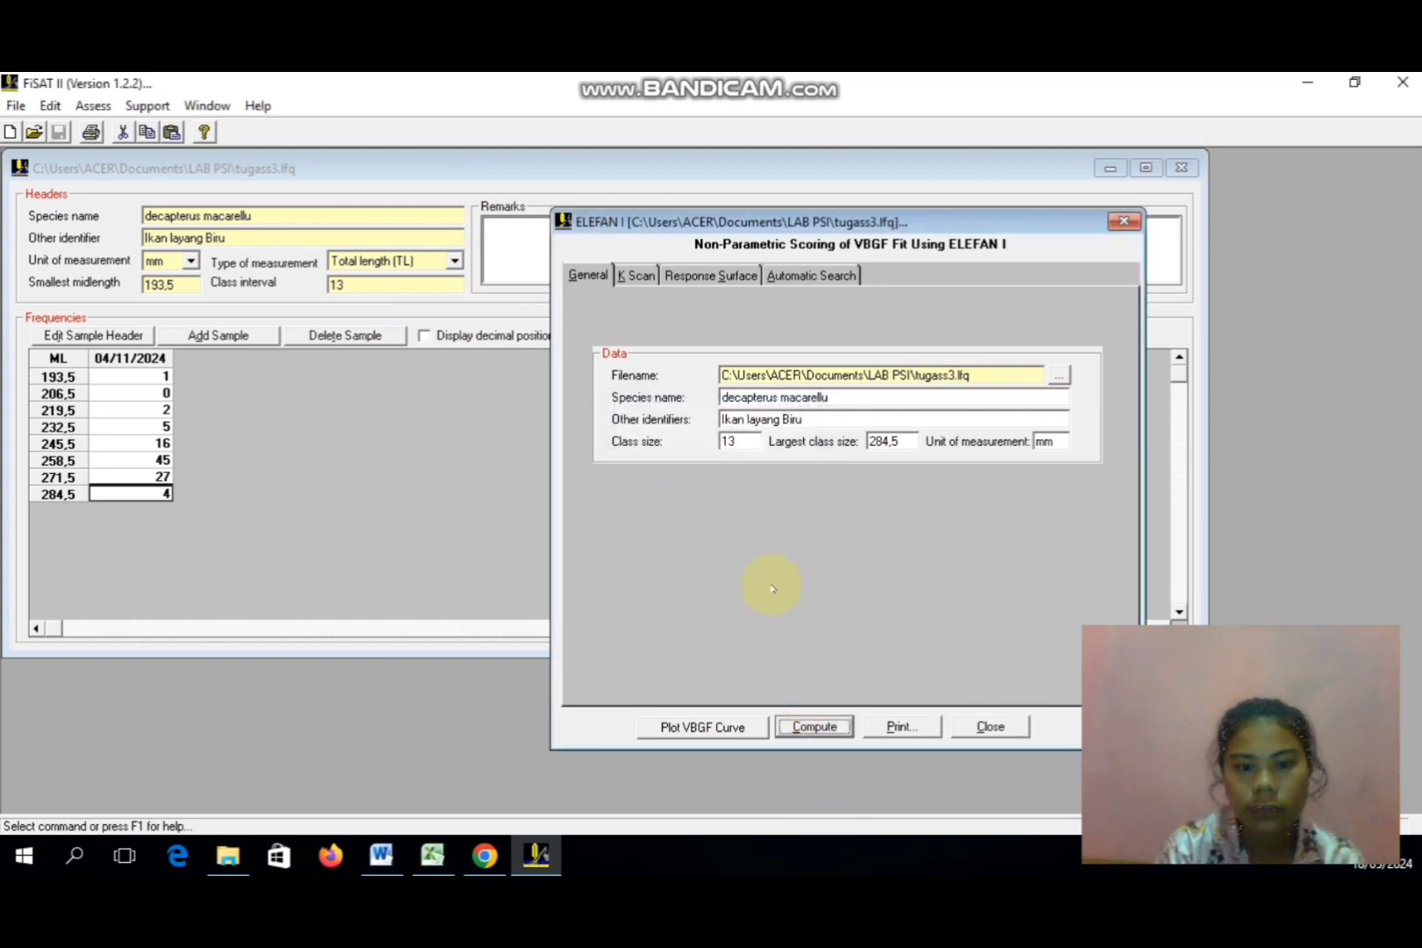
{"action": "left_click", "coordinate": [700, 279]}
{"action": "double_click", "coordinate": [944, 353]}
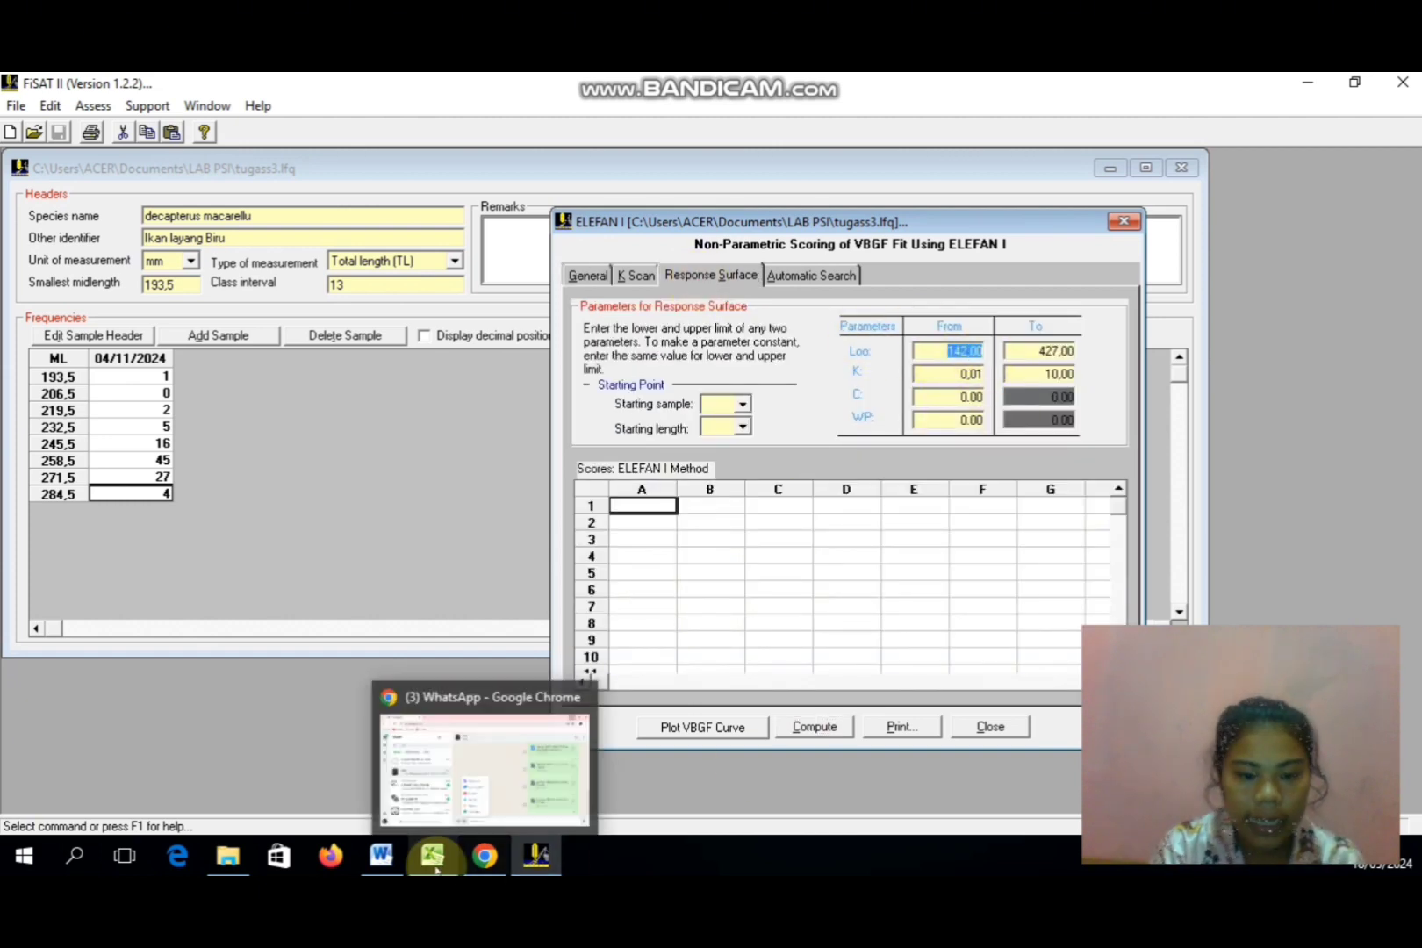
{"action": "left_click", "coordinate": [488, 801]}
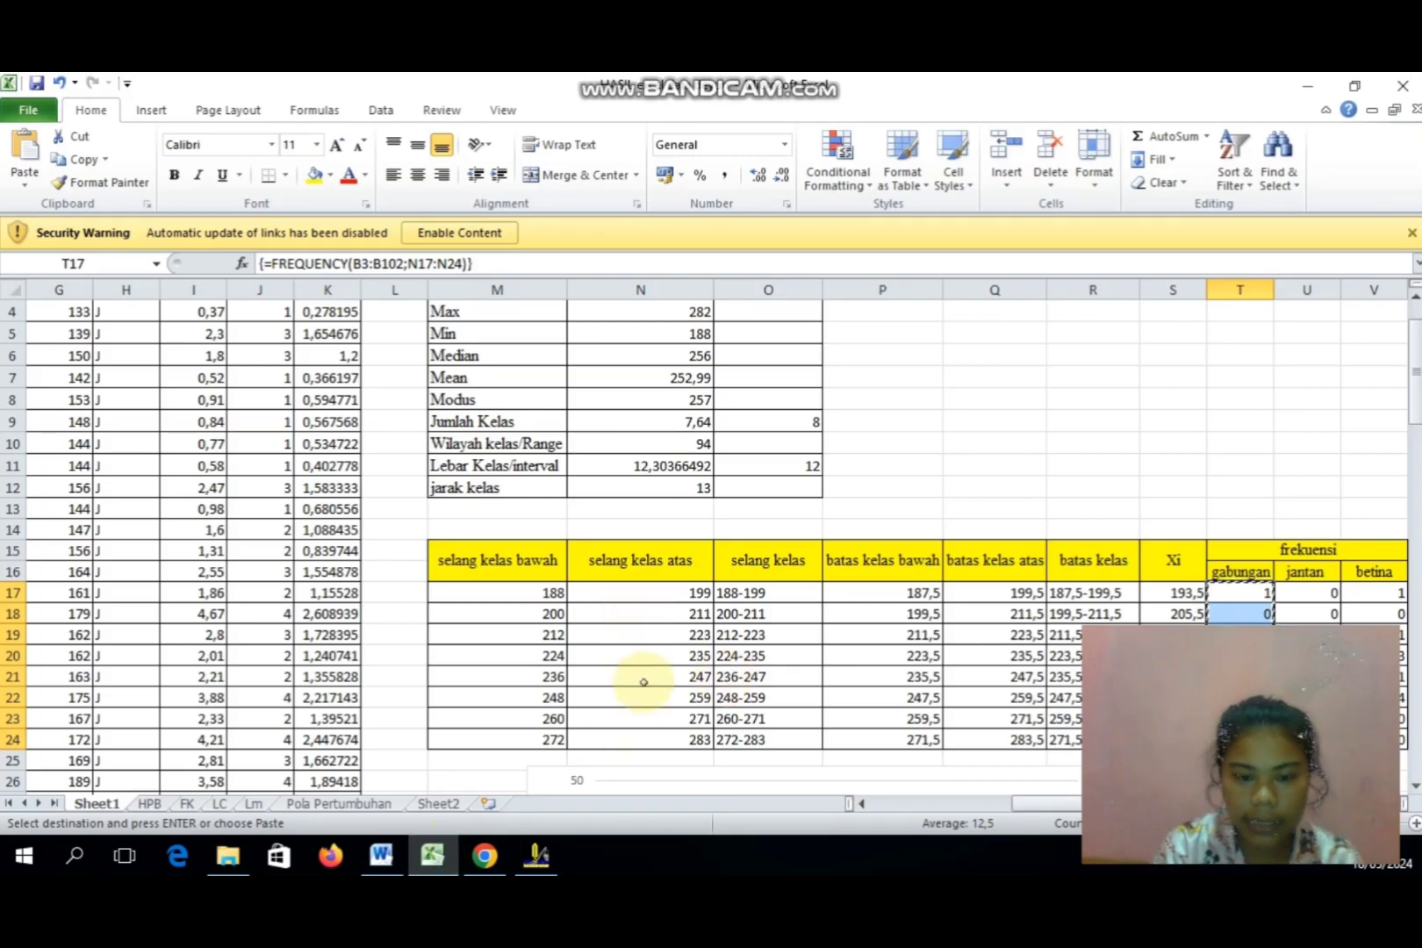
{"action": "left_click", "coordinate": [536, 855]}
{"action": "type", "text": "283"}
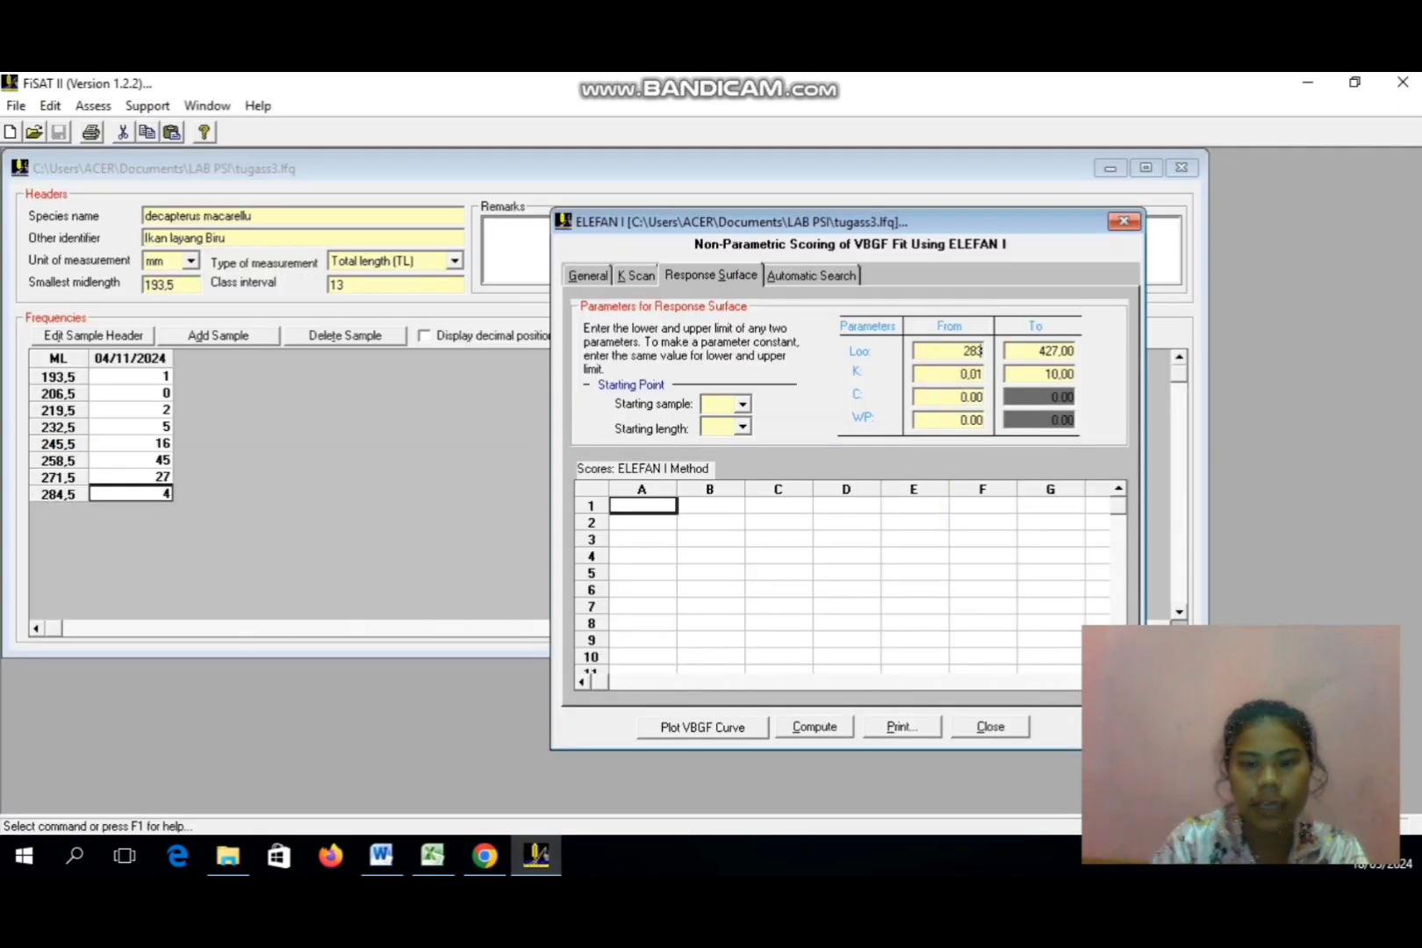
{"action": "key", "text": "Tab"}
{"action": "left_click", "coordinate": [1053, 351]}
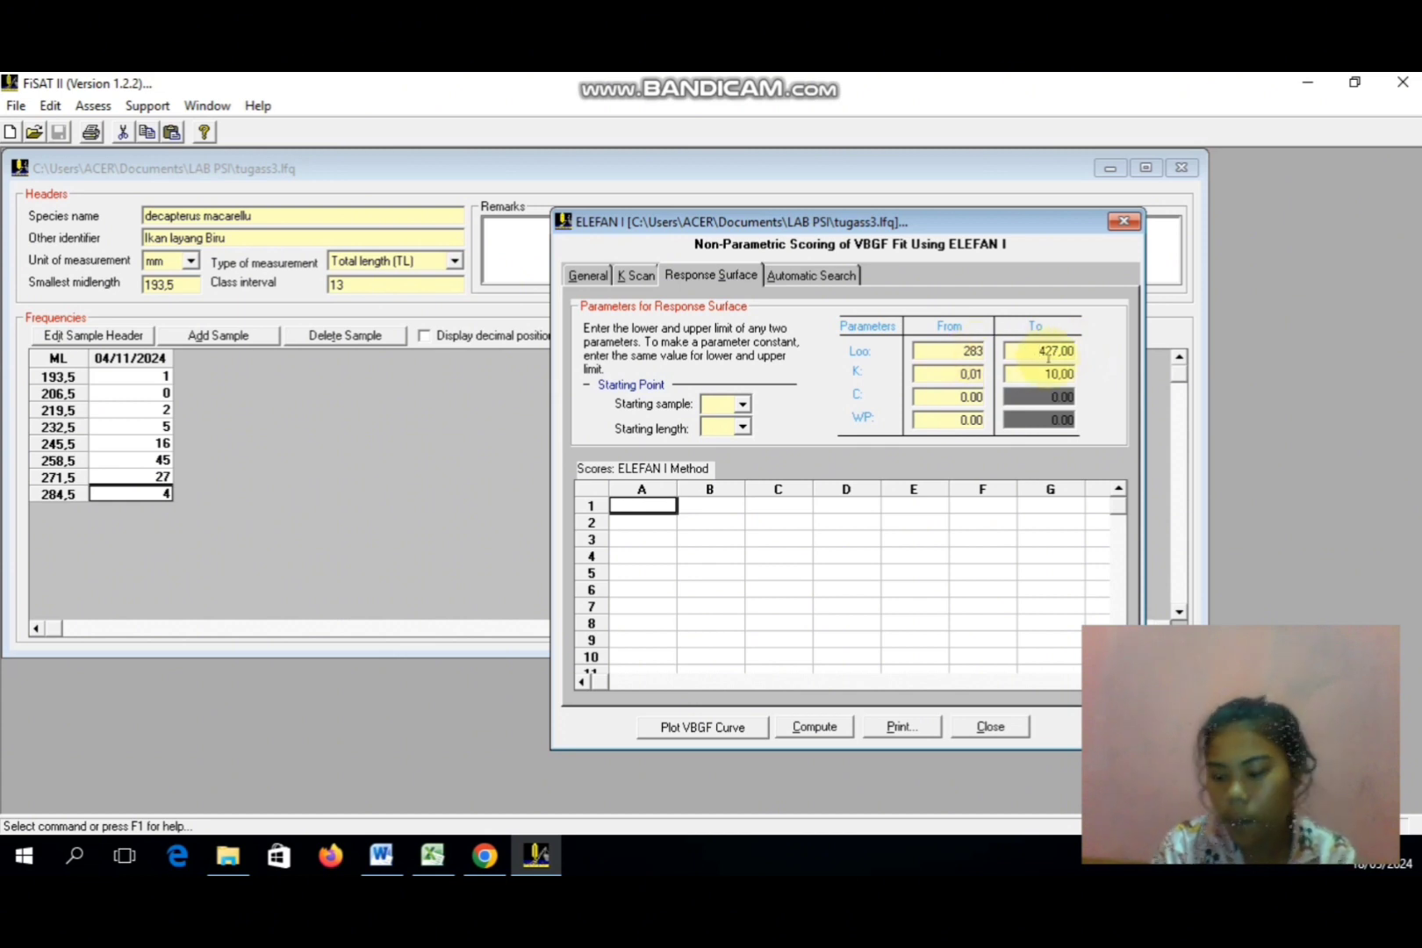
{"action": "left_click_drag", "start_coordinate": [1039, 351], "coordinate": [1085, 357]}
{"action": "type", "text": "314,4"}
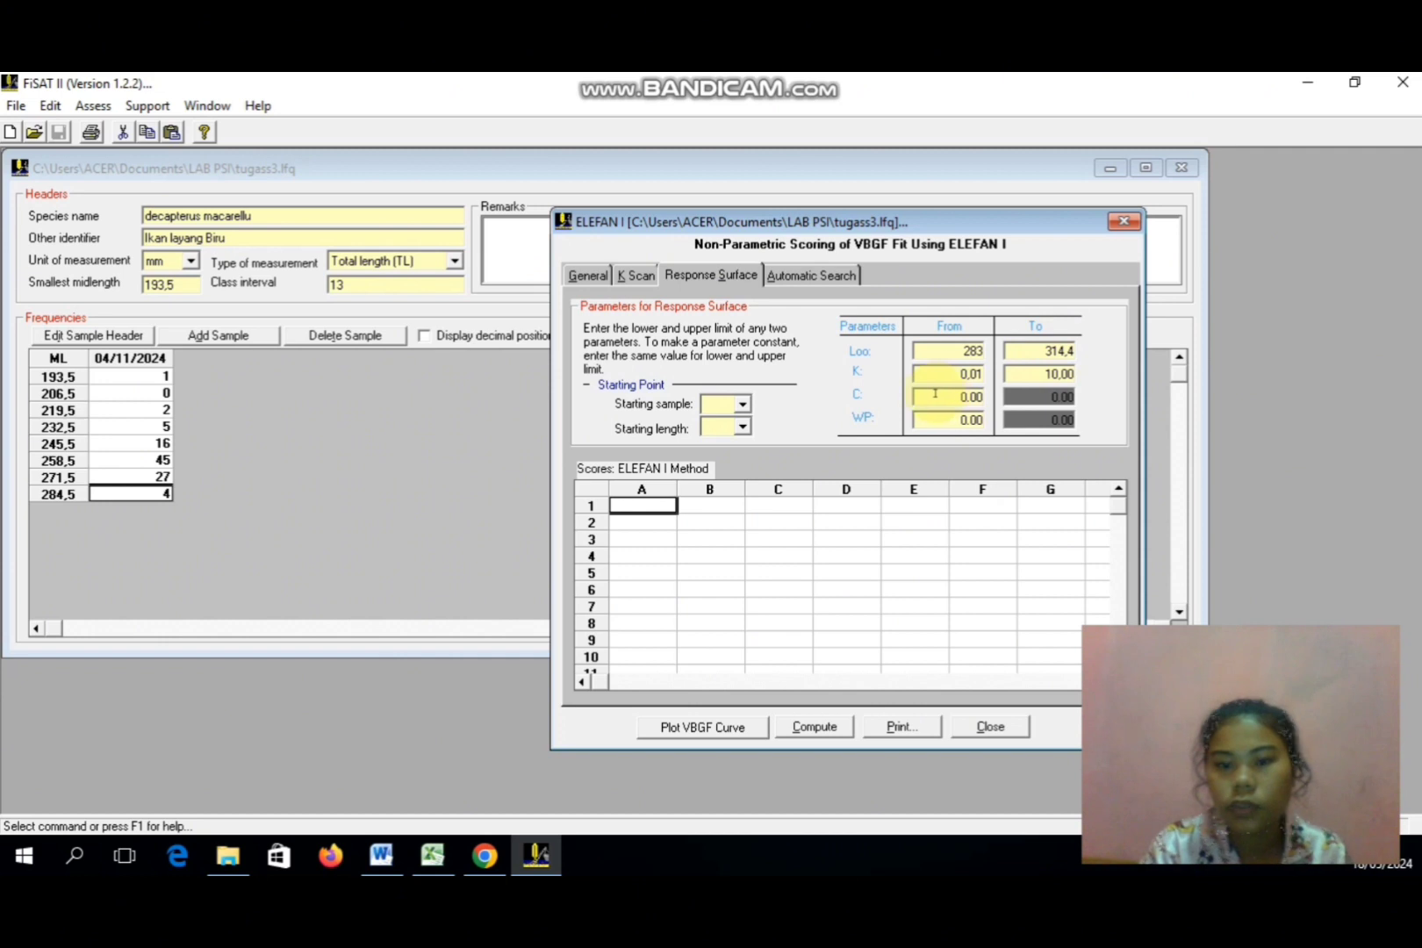
- Set the response surface's K range from 0,08 to 0,51
{"action": "left_click_drag", "start_coordinate": [957, 374], "coordinate": [979, 367]}
{"action": "type", "text": "0"}
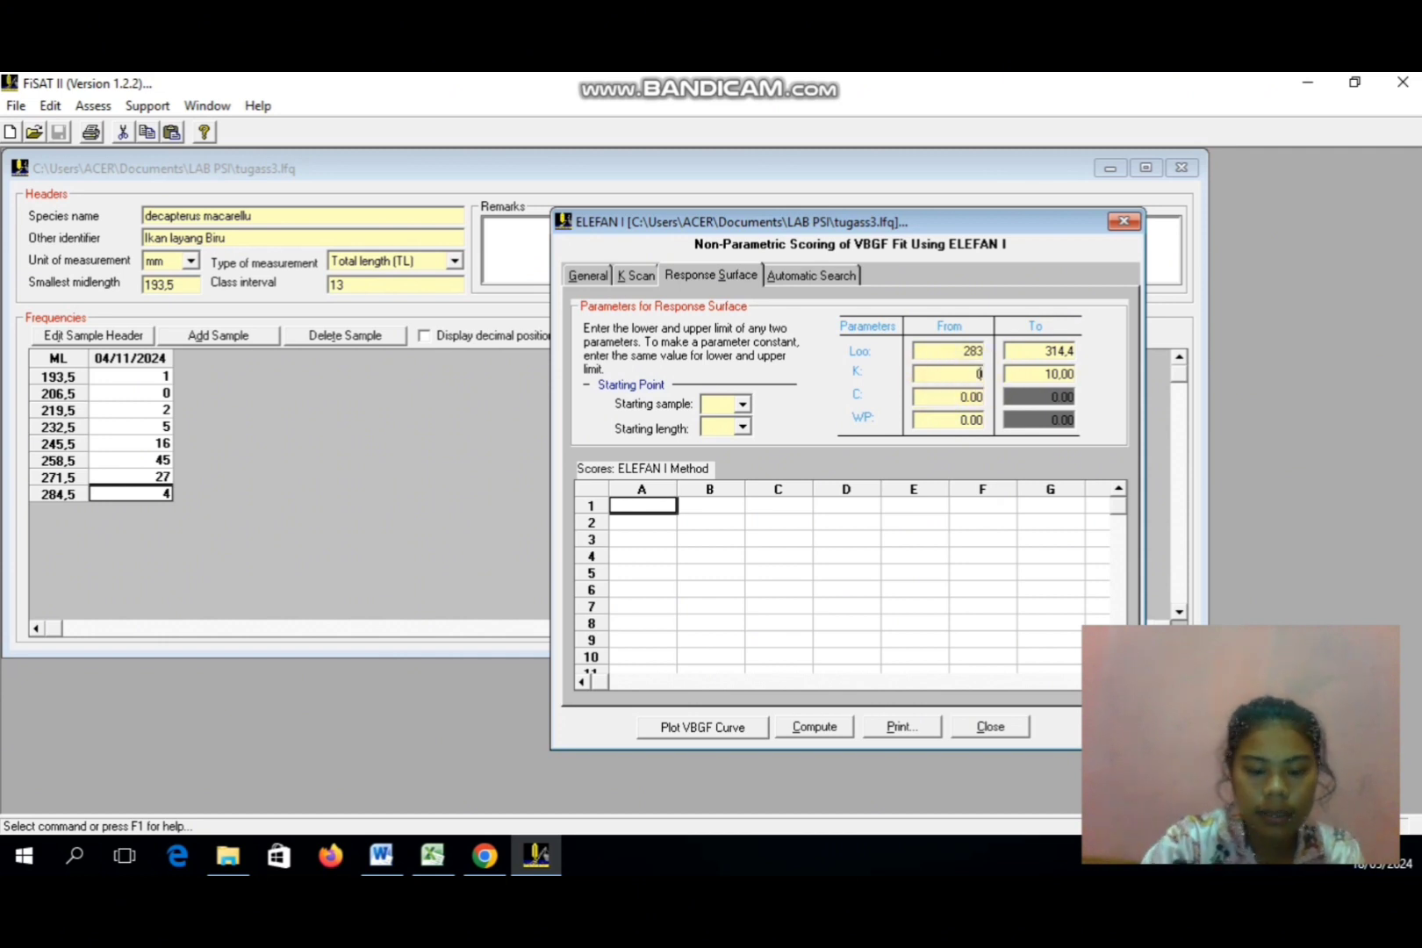
{"action": "type", "text": ",08"}
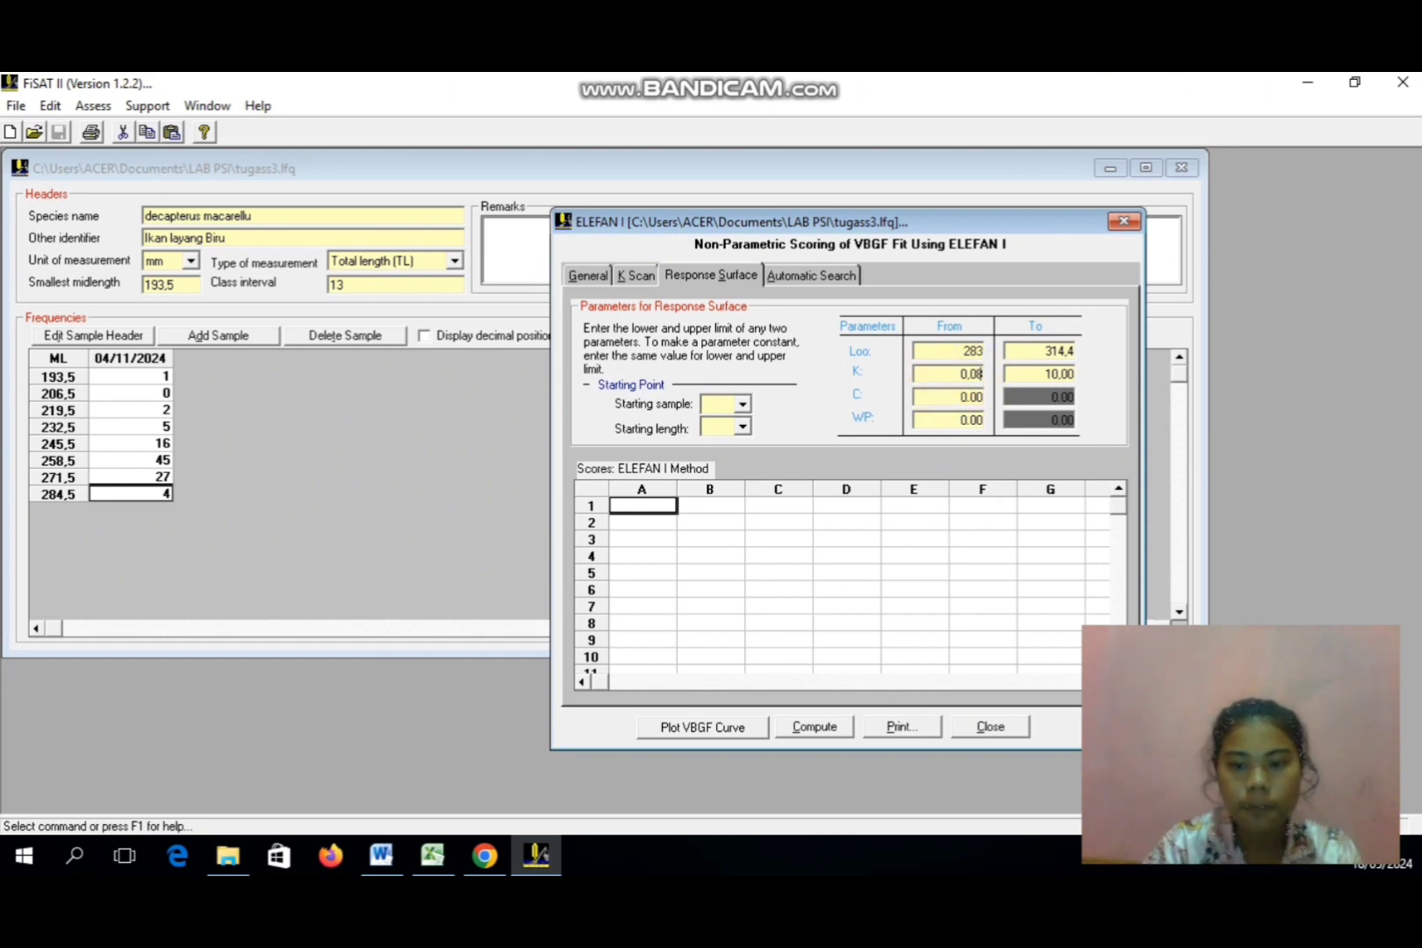
{"action": "left_click_drag", "start_coordinate": [1027, 374], "coordinate": [1079, 379]}
{"action": "type", "text": "0,51"}
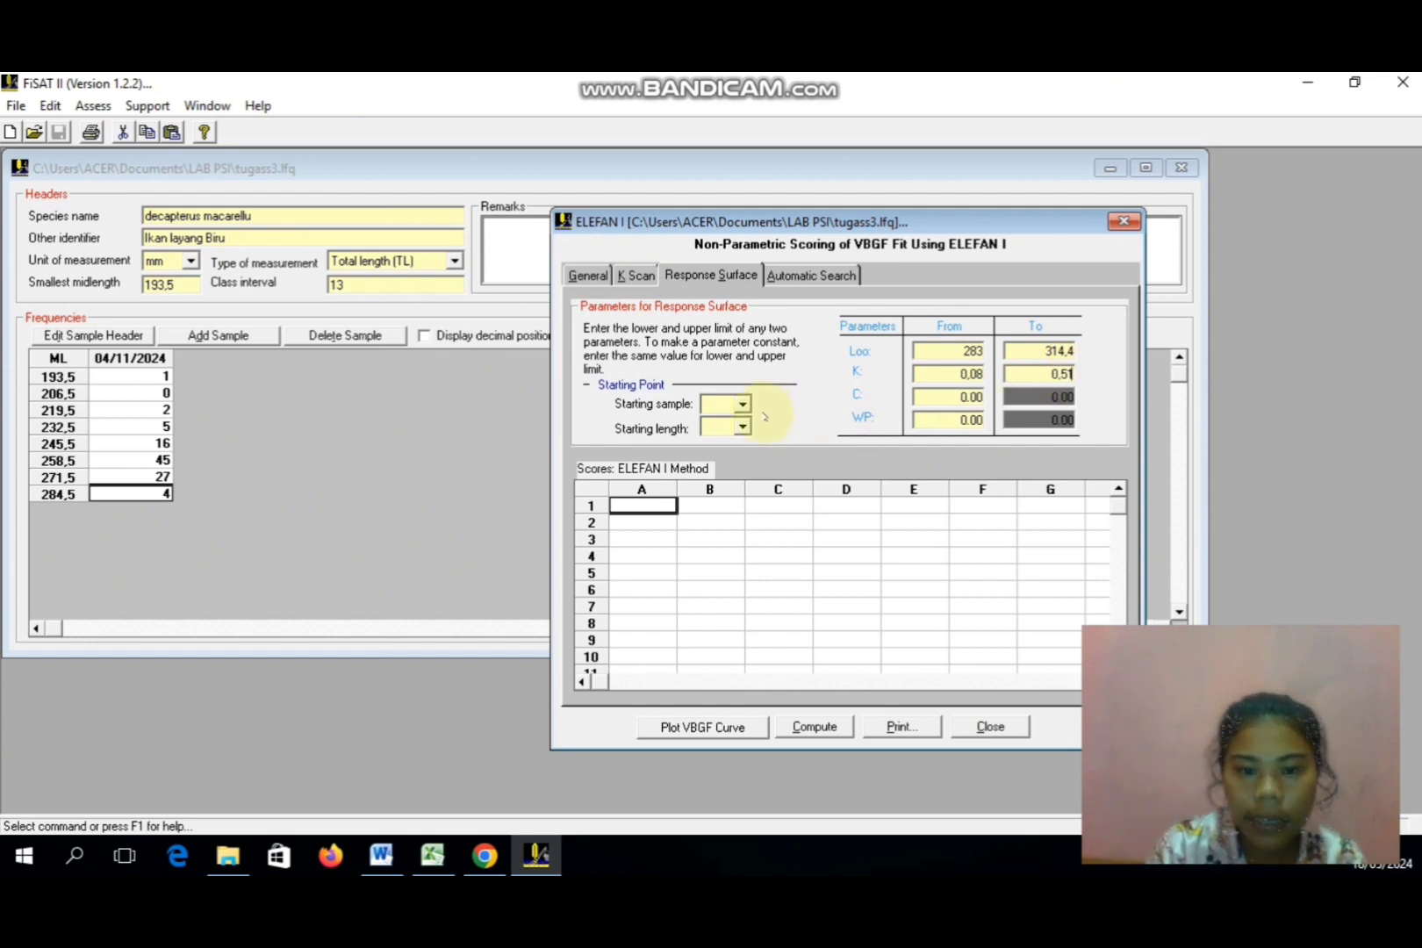
- Set the response surface's starting sample to 1 and starting length to 258,5, and compute the score table
{"action": "left_click", "coordinate": [741, 405]}
{"action": "left_click", "coordinate": [724, 428]}
{"action": "left_click", "coordinate": [743, 427]}
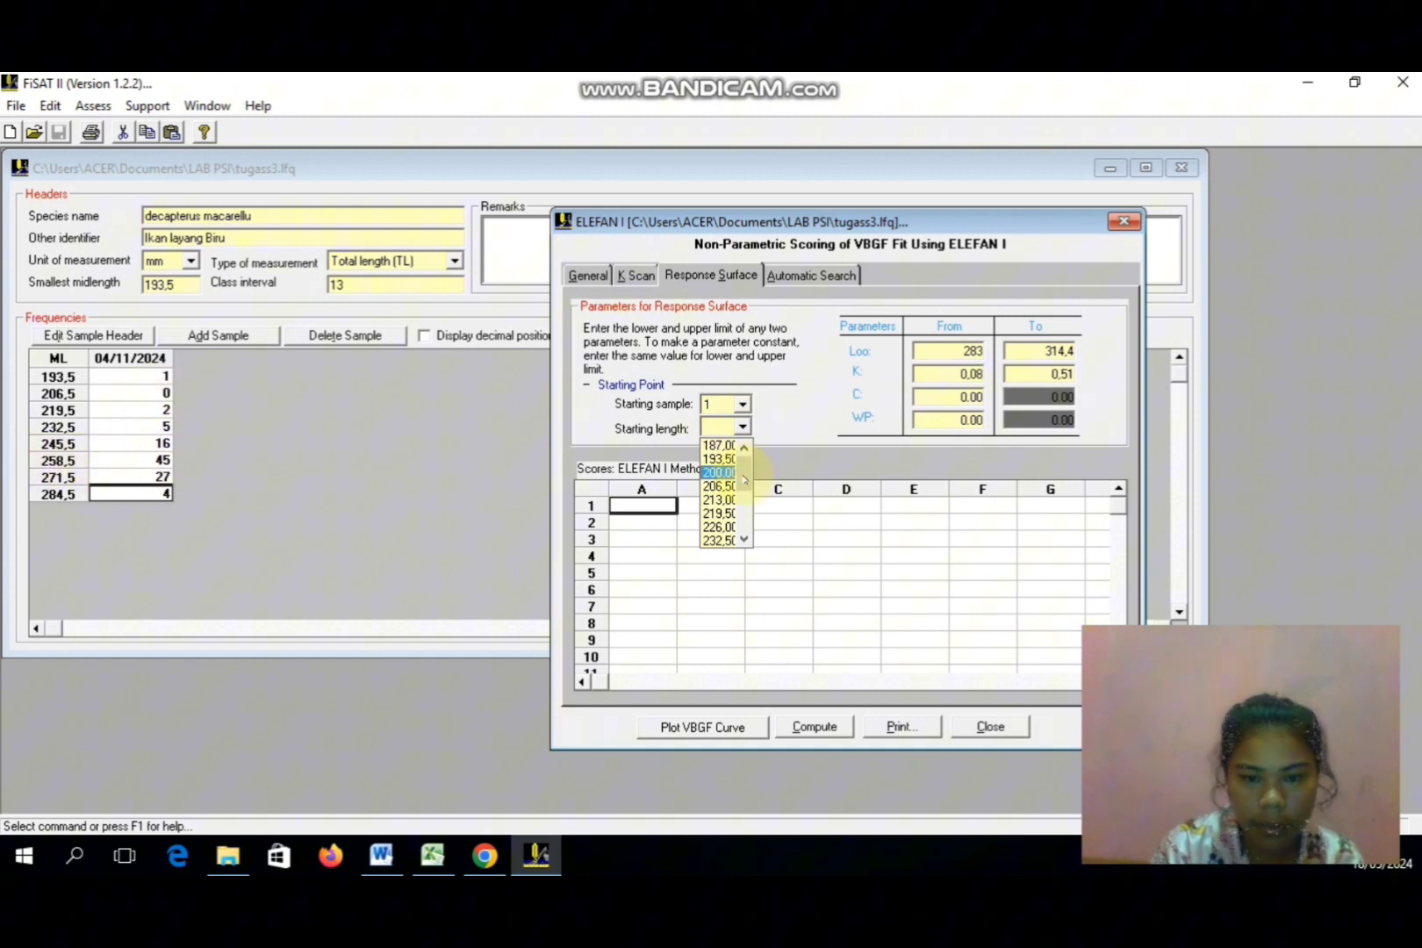
{"action": "left_click_drag", "start_coordinate": [745, 469], "coordinate": [751, 525]}
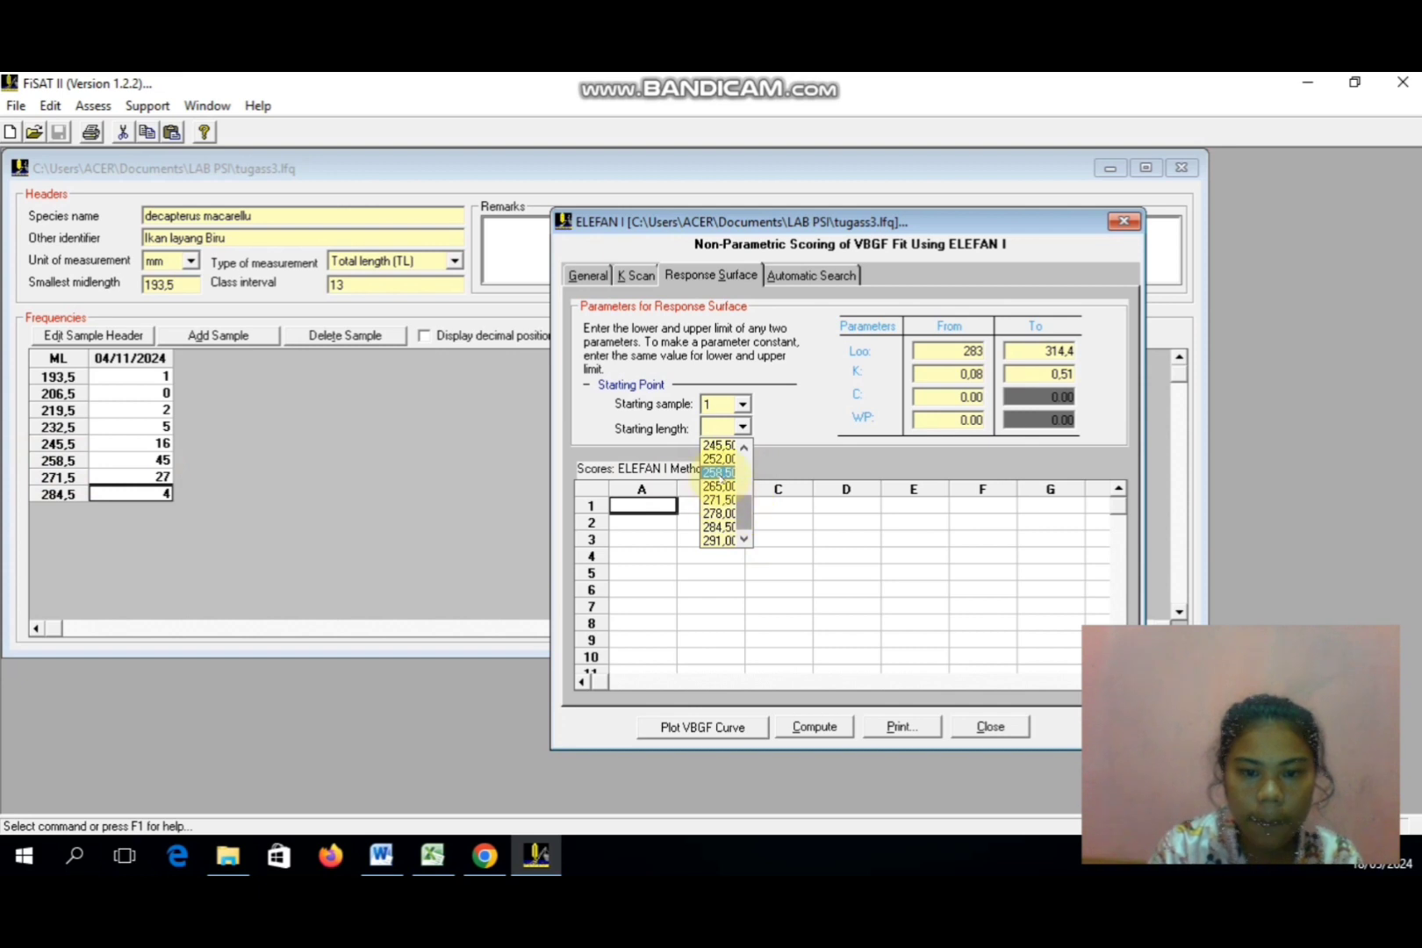
{"action": "left_click", "coordinate": [719, 474]}
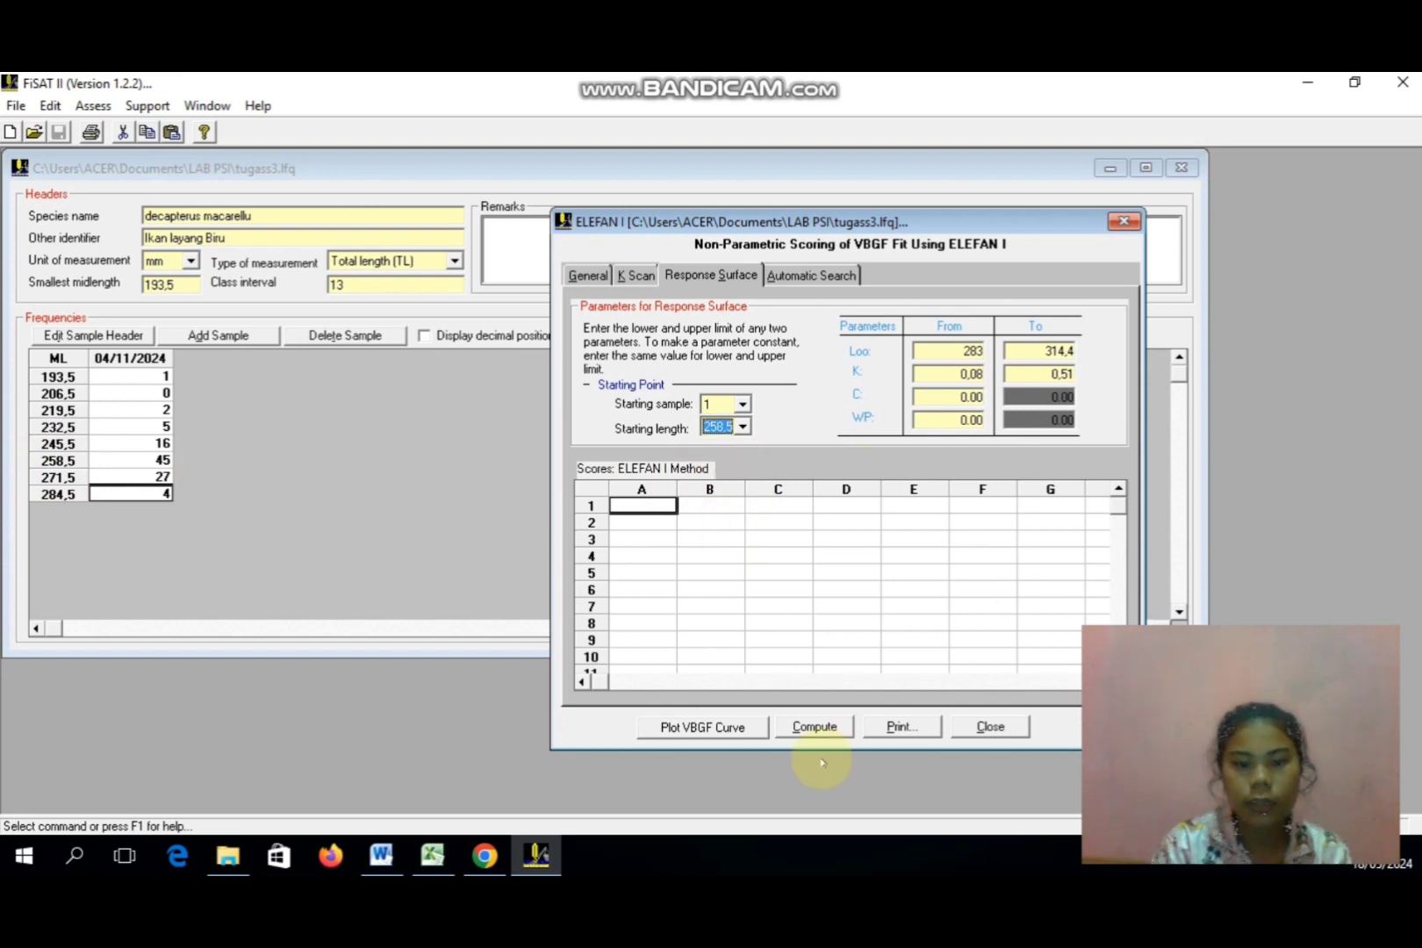
{"action": "left_click", "coordinate": [794, 727]}
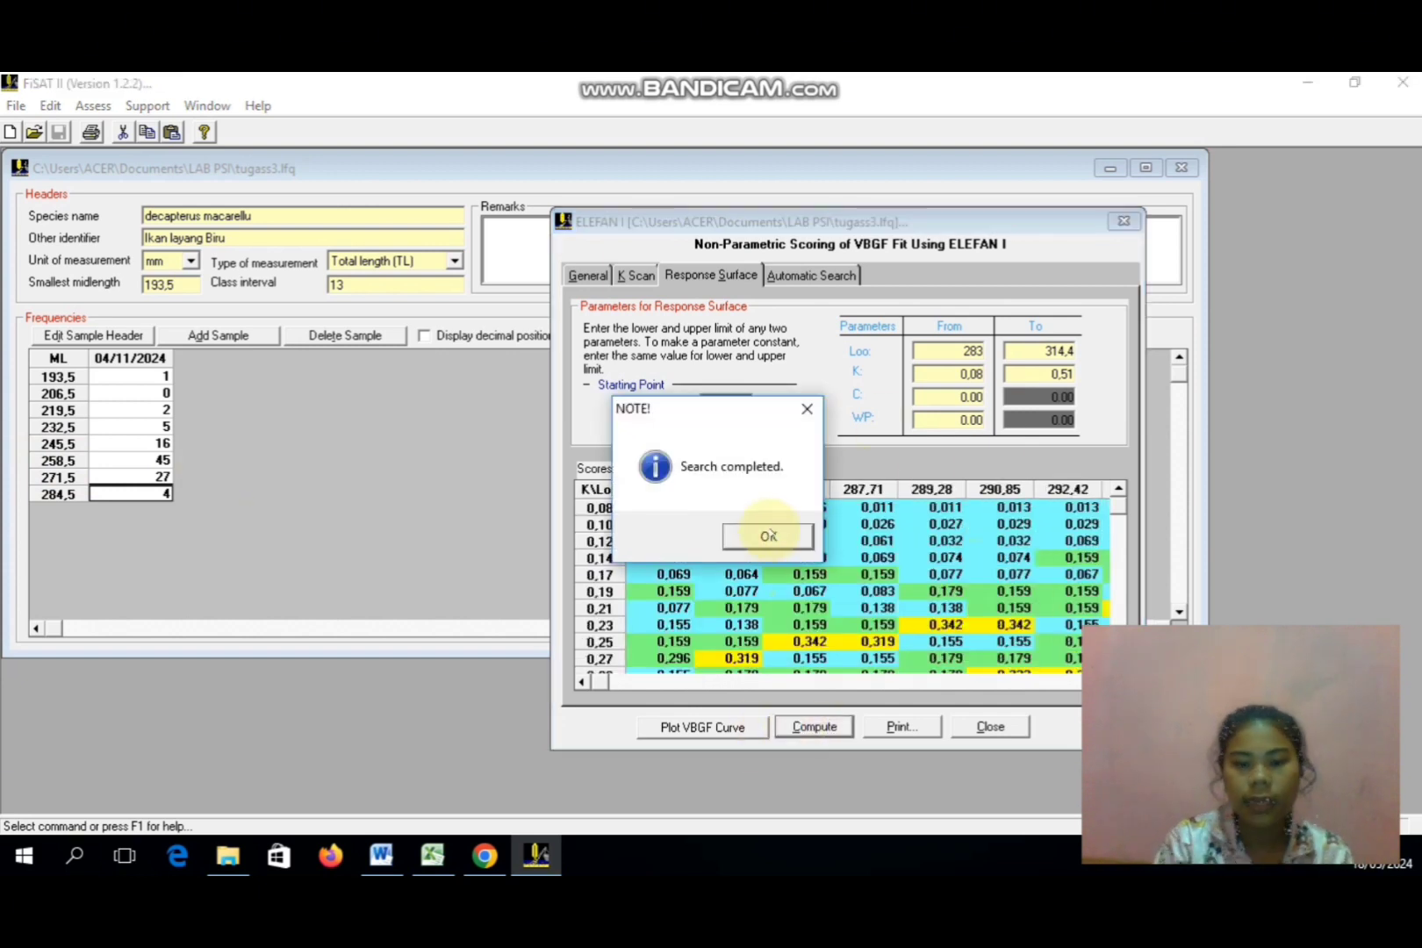
{"action": "left_click", "coordinate": [769, 533]}
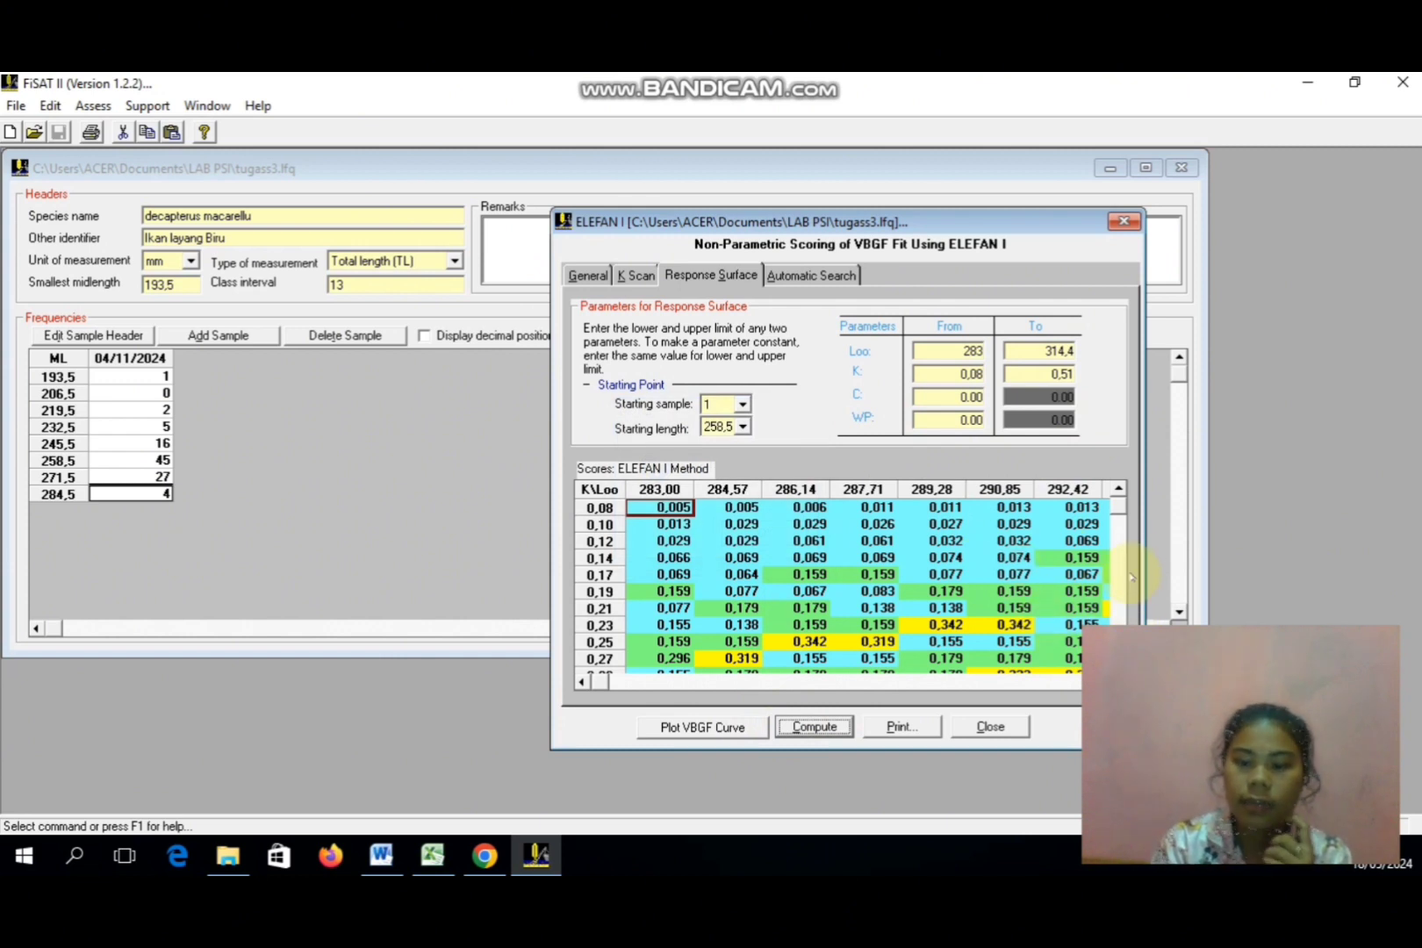
{"action": "left_click_drag", "start_coordinate": [1119, 507], "coordinate": [1124, 610]}
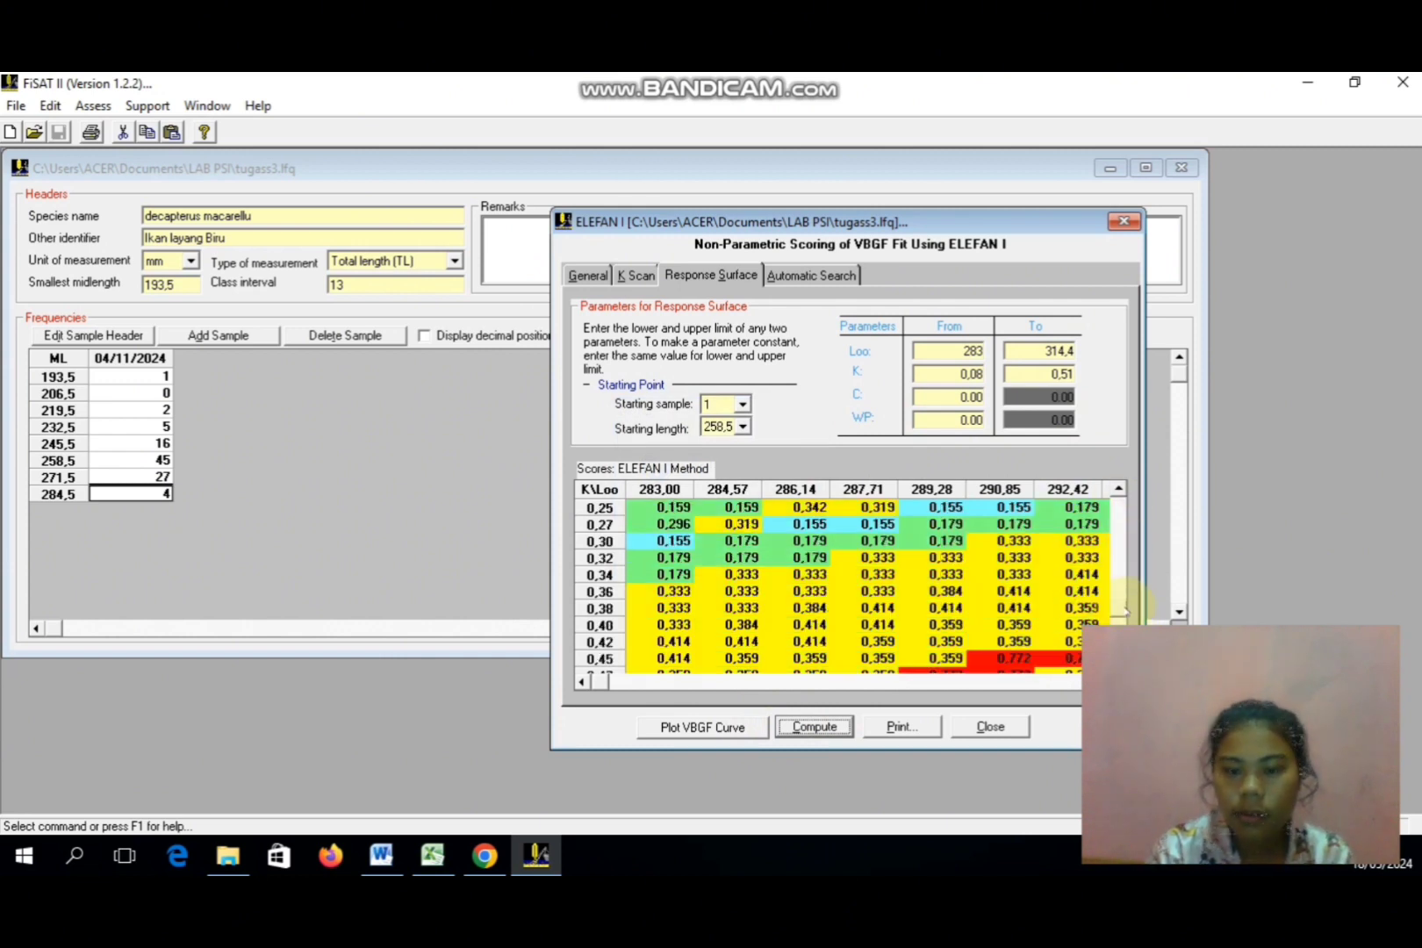
{"action": "scroll", "coordinate": [1122, 610], "scroll_direction": "down", "scroll_amount": 1}
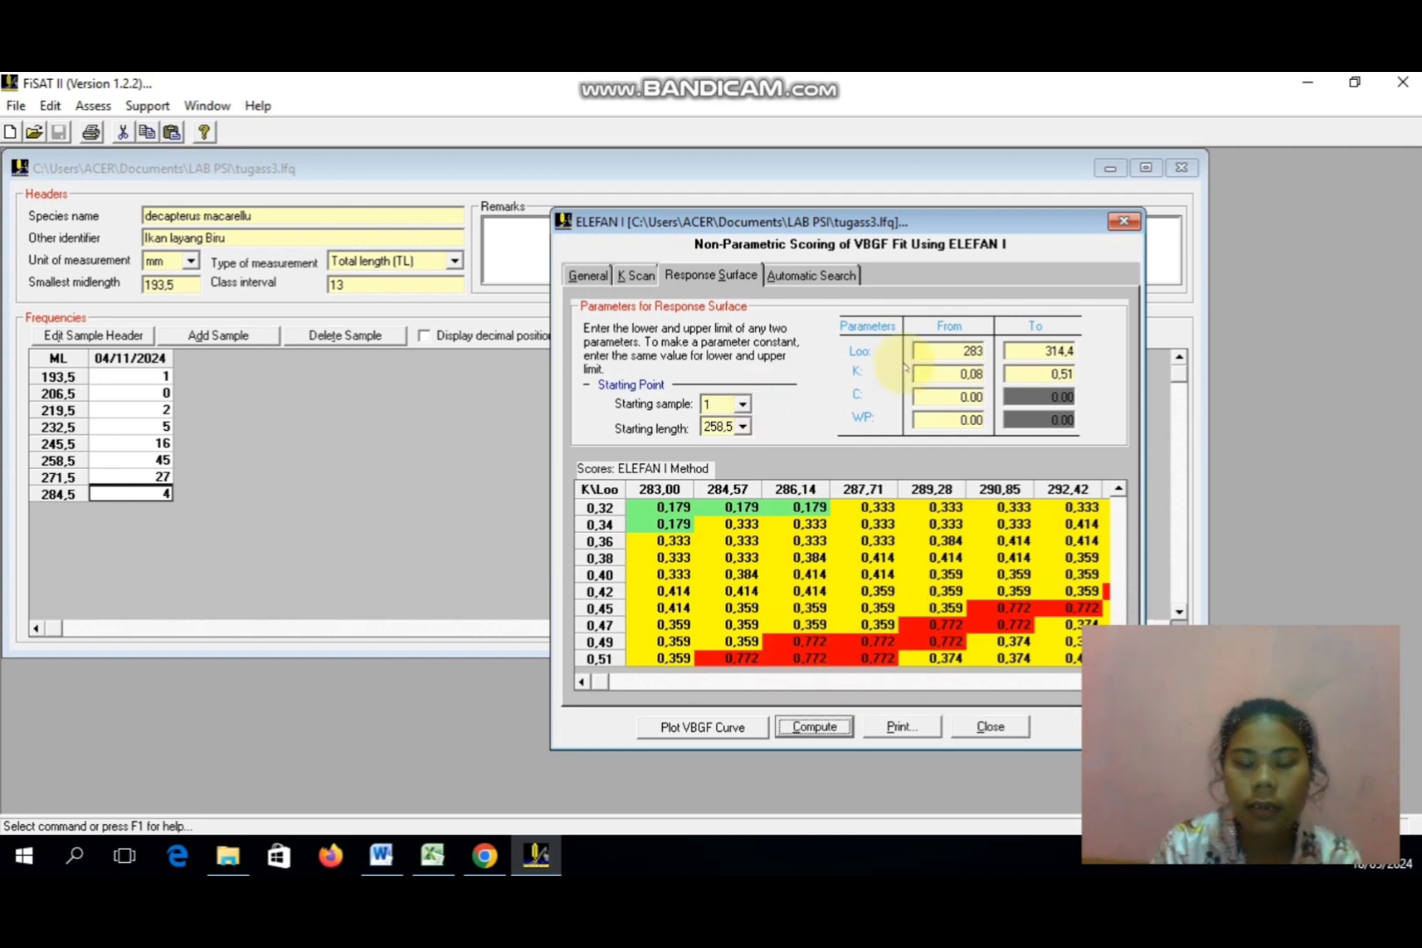
- Run the automatic search with seed values of 330,40 for Loo and 0,51 for K
{"action": "left_click", "coordinate": [830, 278]}
{"action": "left_click_drag", "start_coordinate": [712, 361], "coordinate": [753, 373]}
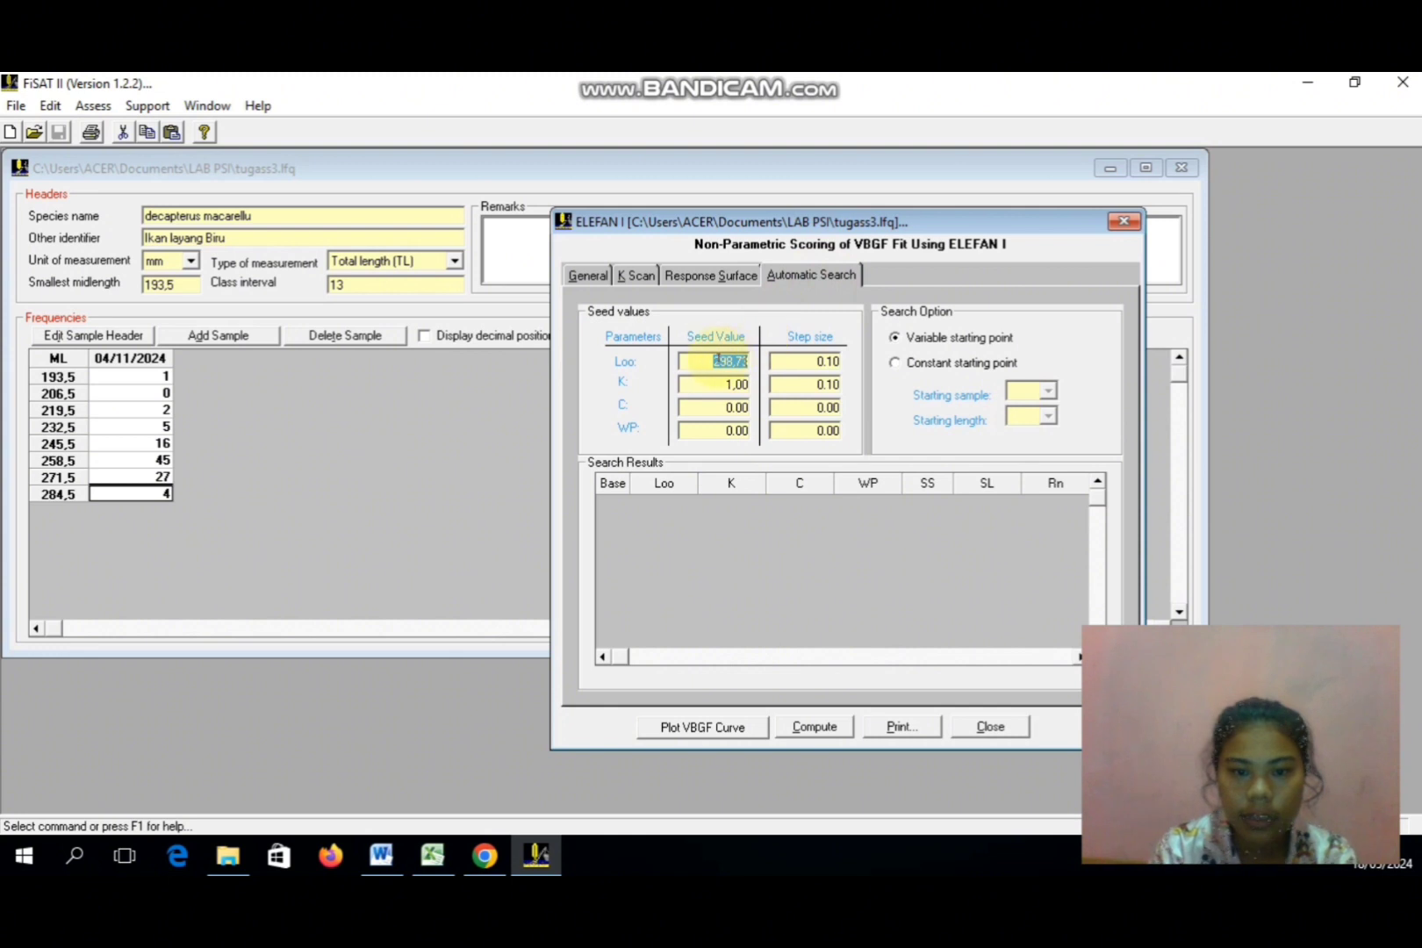
{"action": "type", "text": "330"}
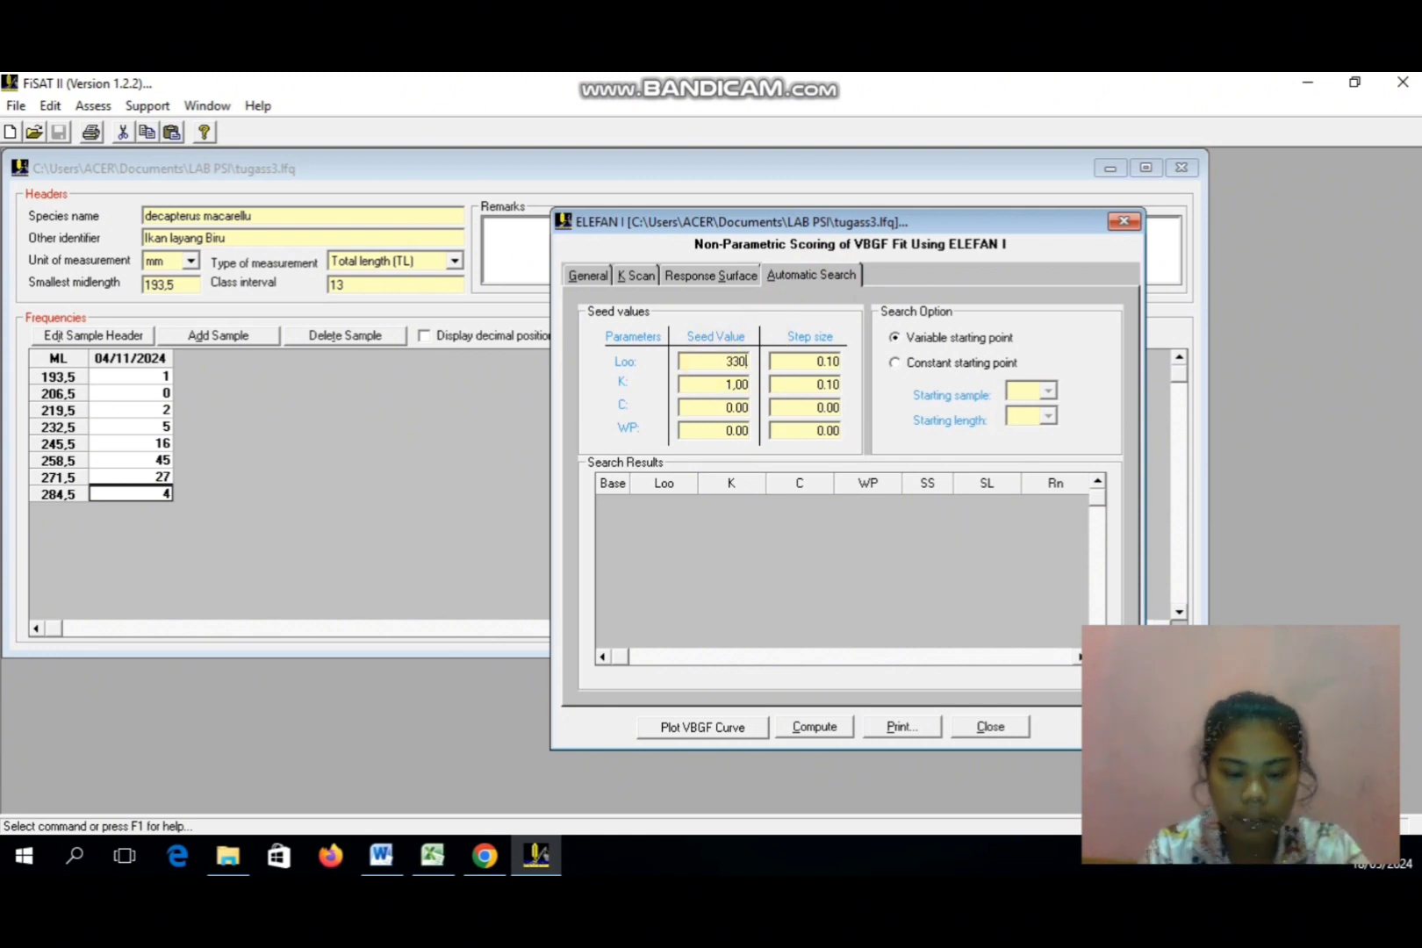
{"action": "type", "text": ",40"}
{"action": "left_click_drag", "start_coordinate": [715, 386], "coordinate": [756, 389]}
{"action": "type", "text": "0,51"}
{"action": "left_click", "coordinate": [813, 727]}
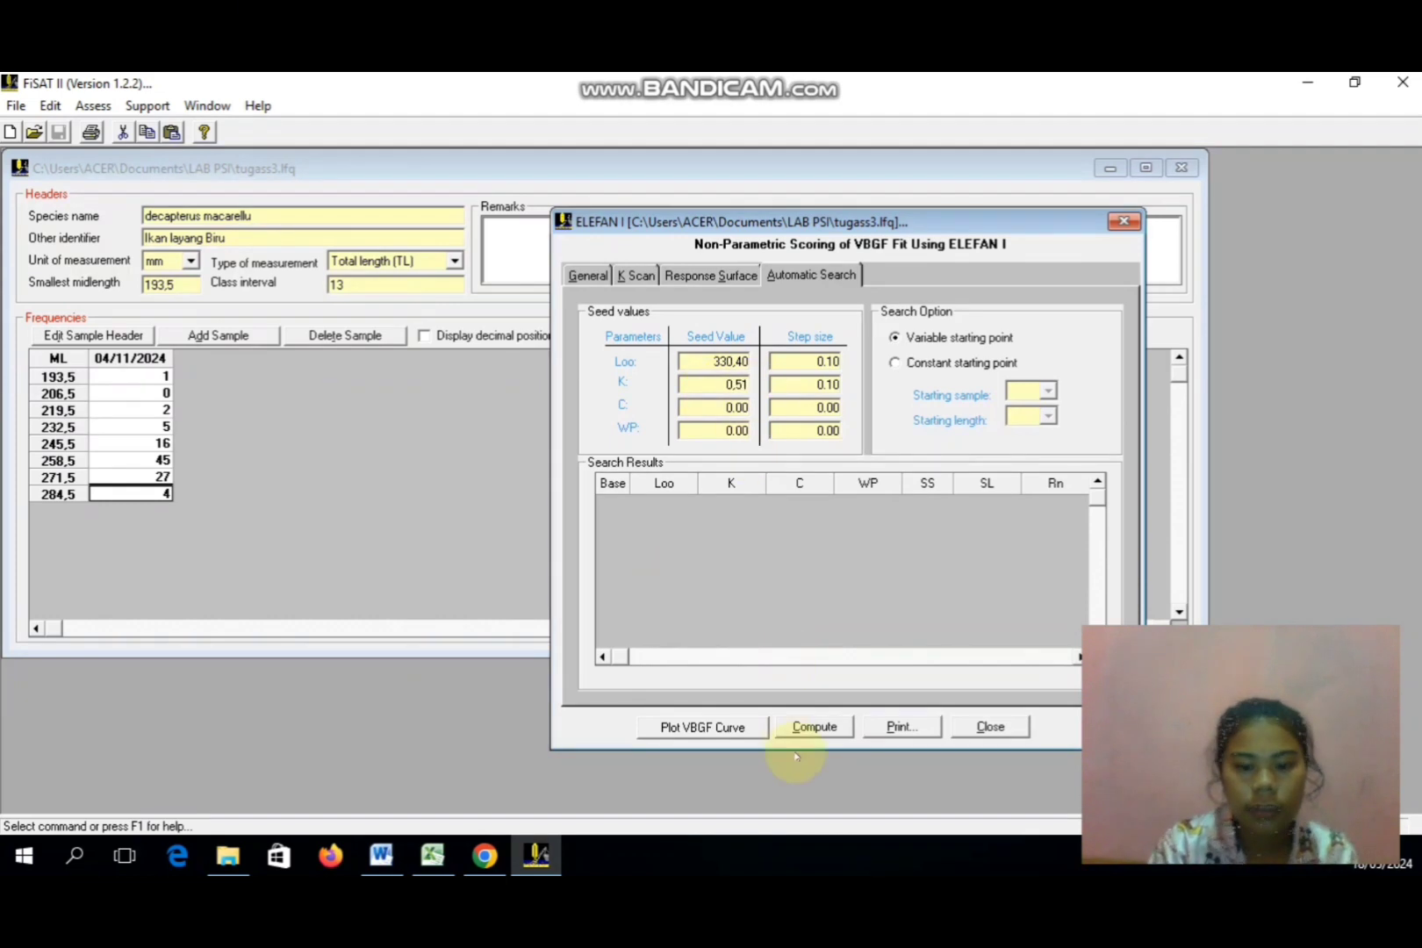
{"action": "left_click", "coordinate": [805, 534]}
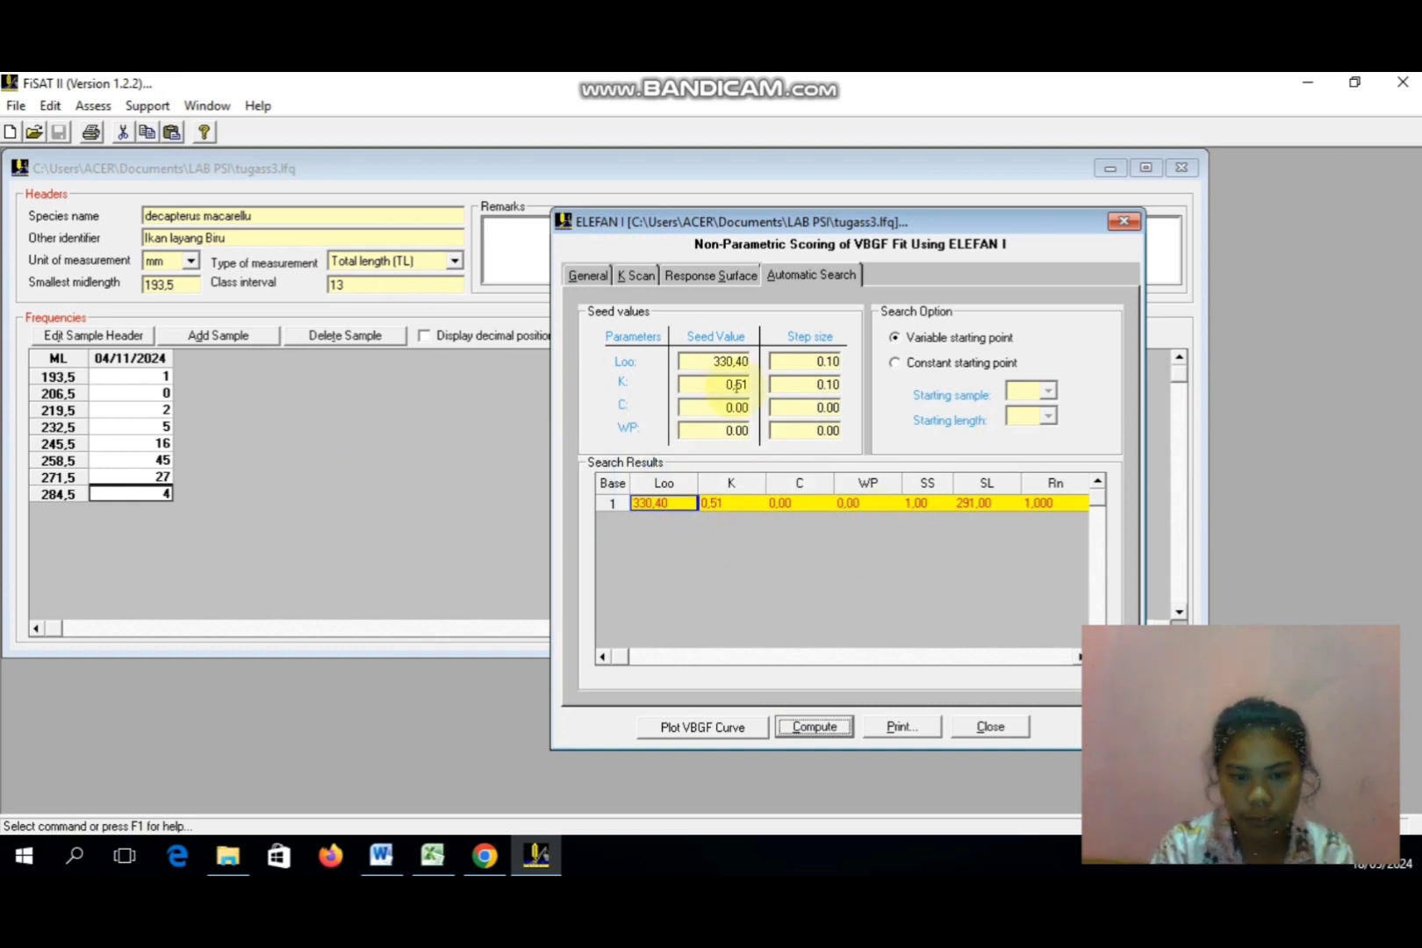
- Set the Loo parameter for the K scan to 330,40
{"action": "left_click", "coordinate": [636, 276]}
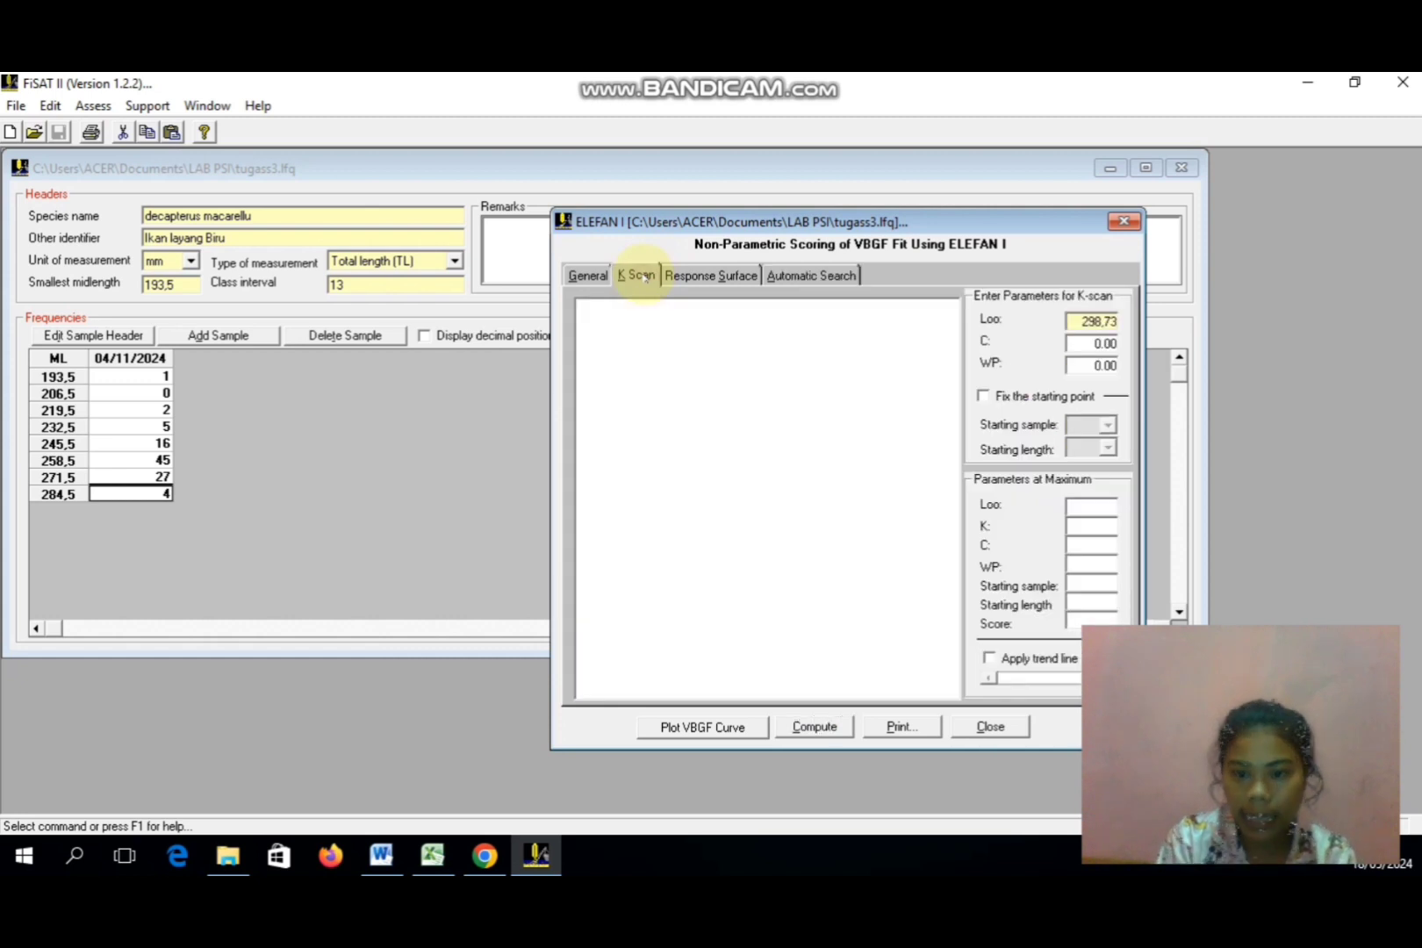
{"action": "double_click", "coordinate": [1098, 321]}
{"action": "type", "text": "330"}
{"action": "type", "text": ".40"}
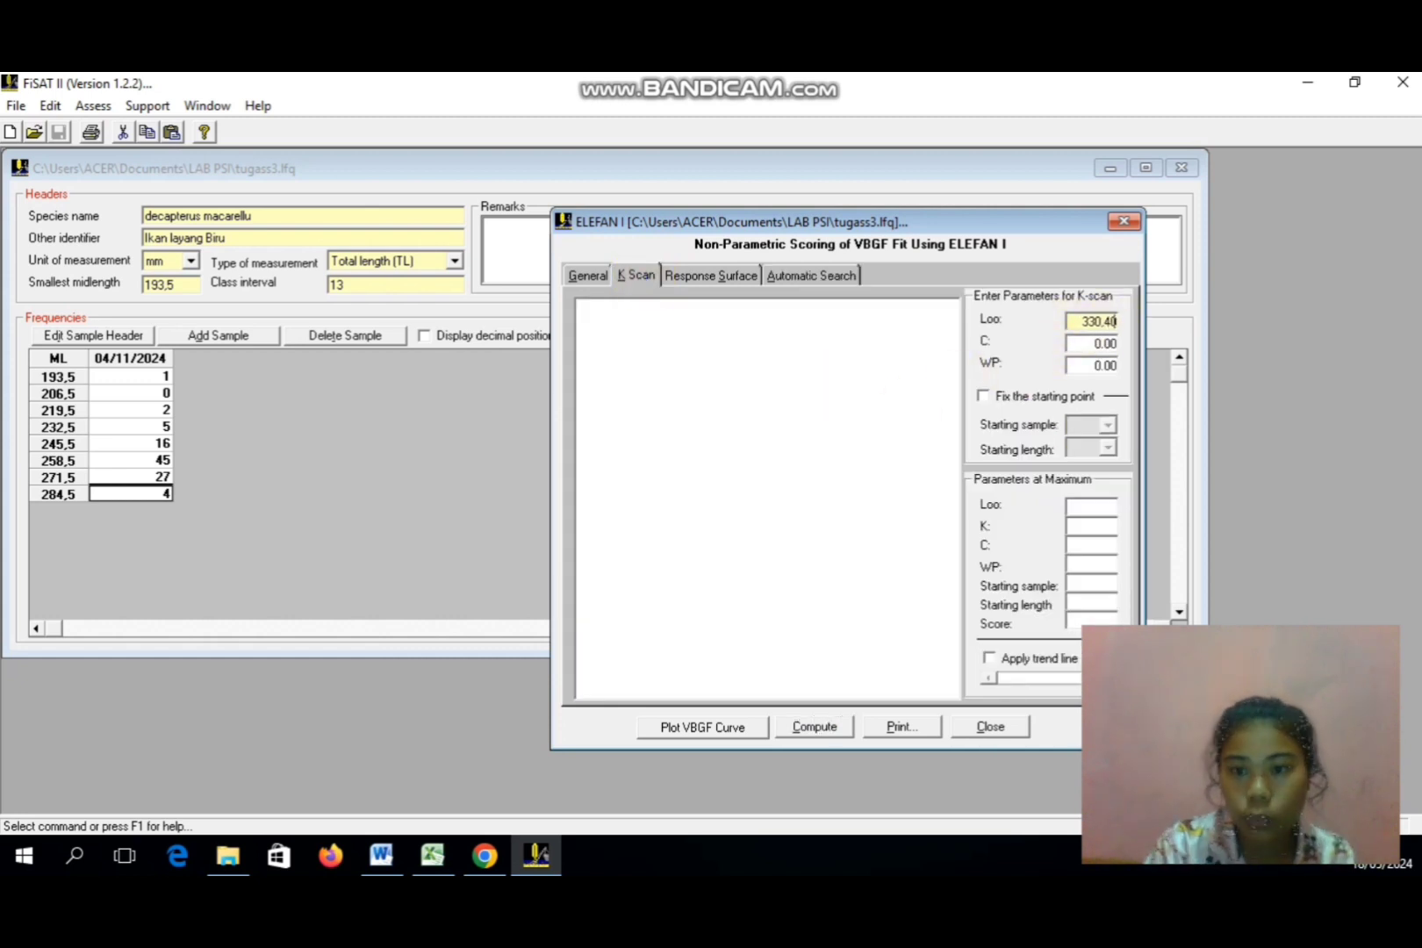
- Fix the K scan's starting point at sample 1 and length 258,5
{"action": "left_click", "coordinate": [981, 395]}
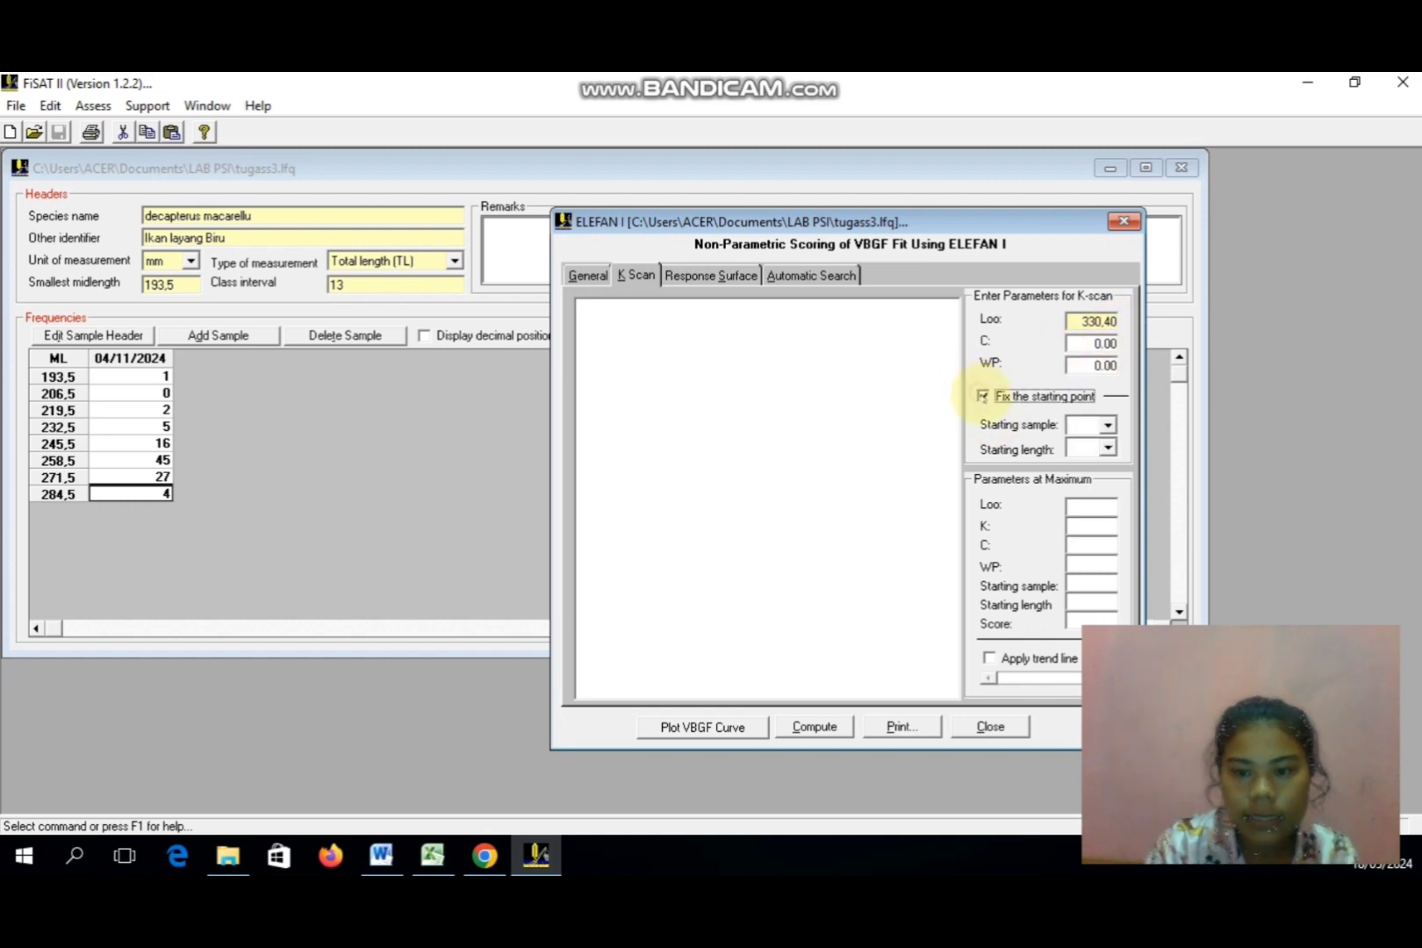
{"action": "left_click", "coordinate": [1097, 448]}
{"action": "left_click", "coordinate": [1097, 446]}
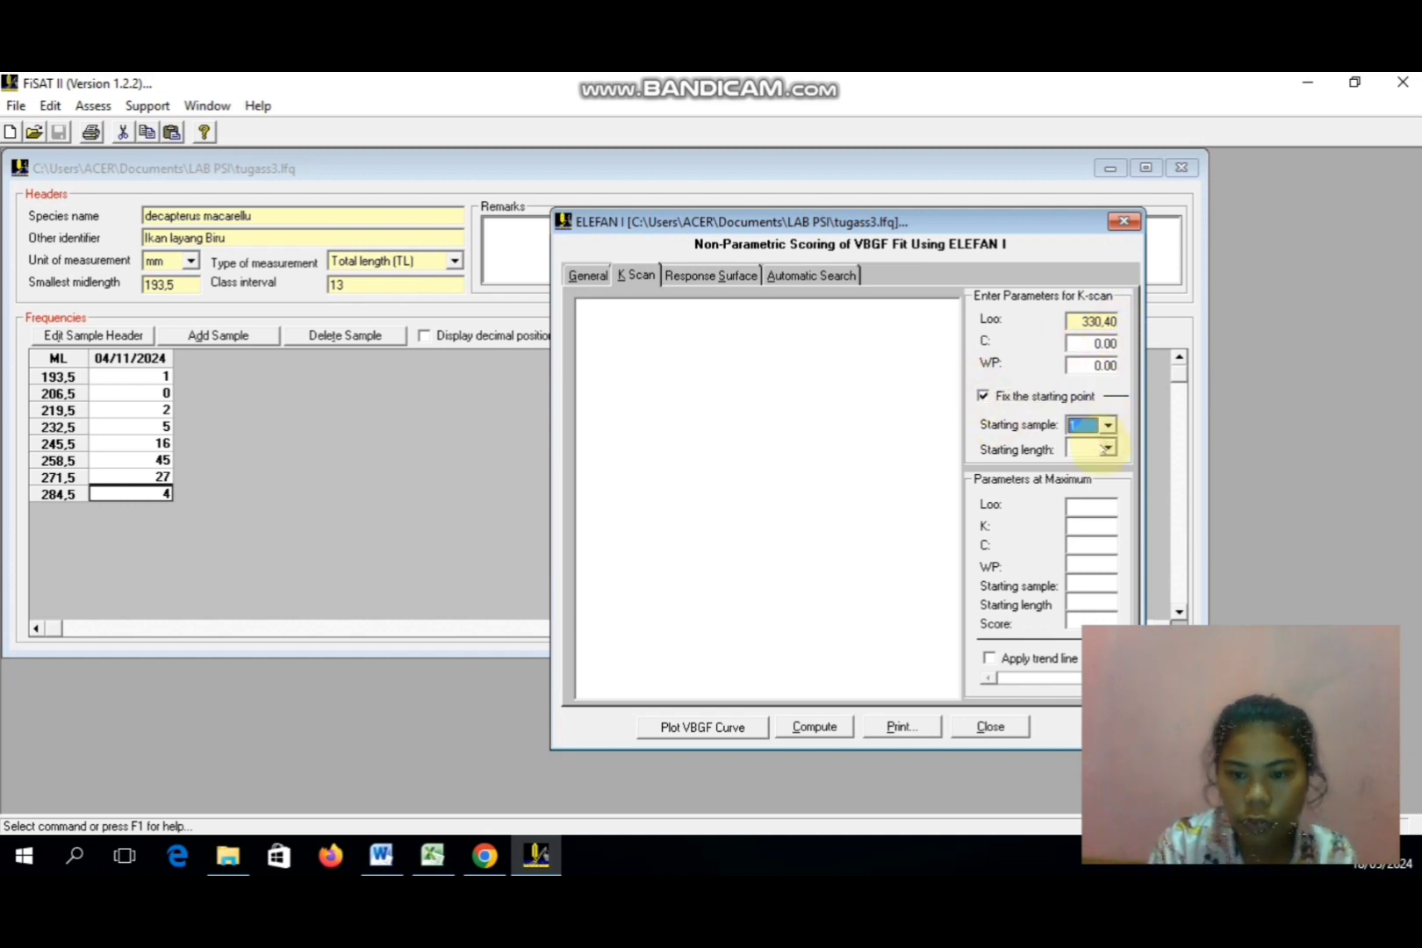
{"action": "left_click", "coordinate": [1107, 448]}
{"action": "left_click_drag", "start_coordinate": [1111, 490], "coordinate": [1111, 530]}
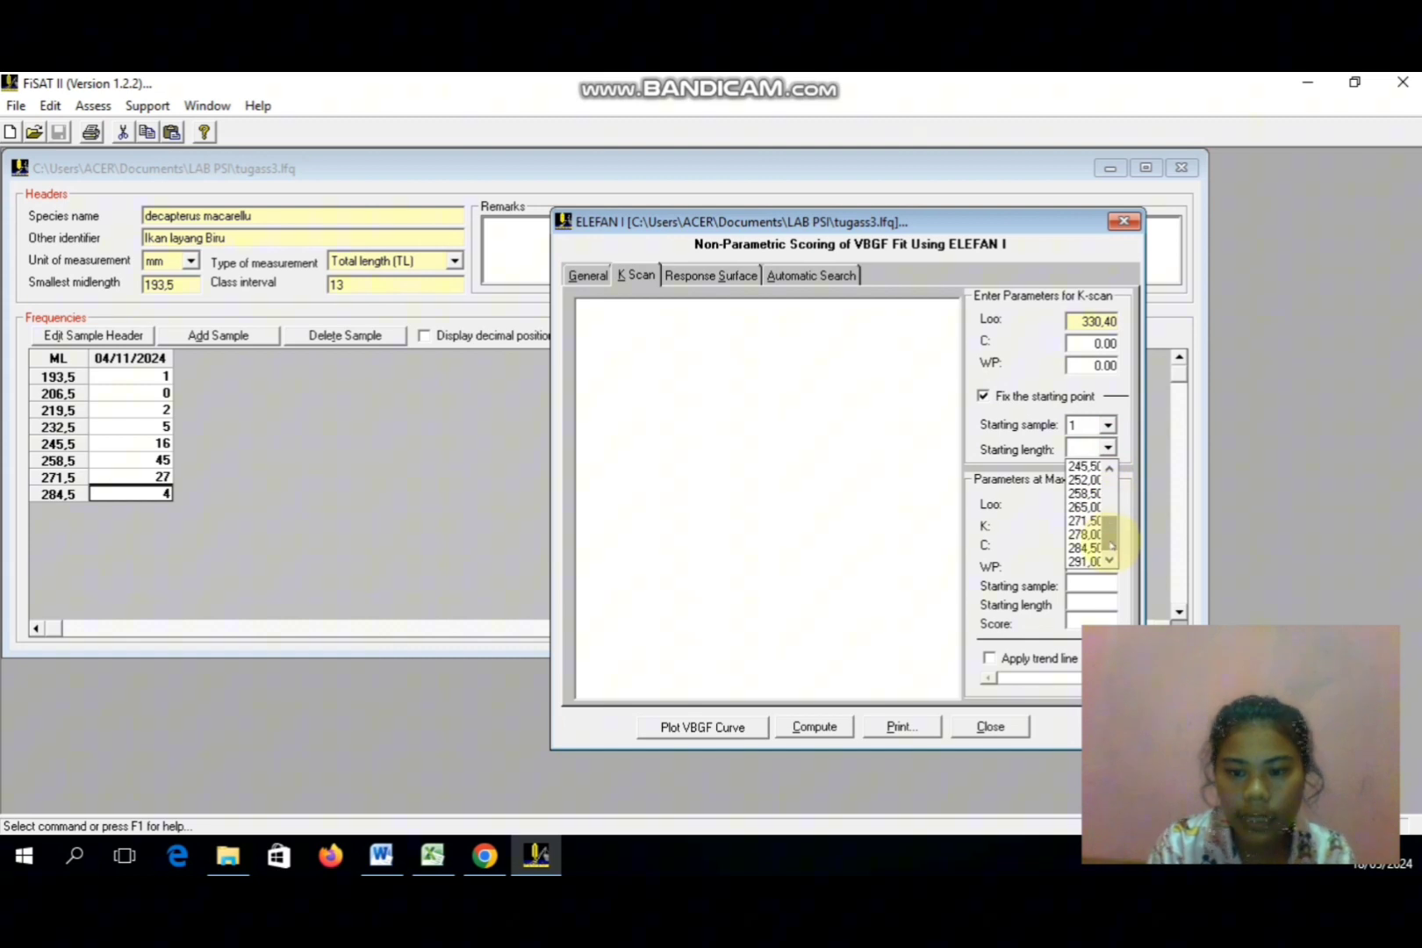
{"action": "left_click", "coordinate": [1084, 500]}
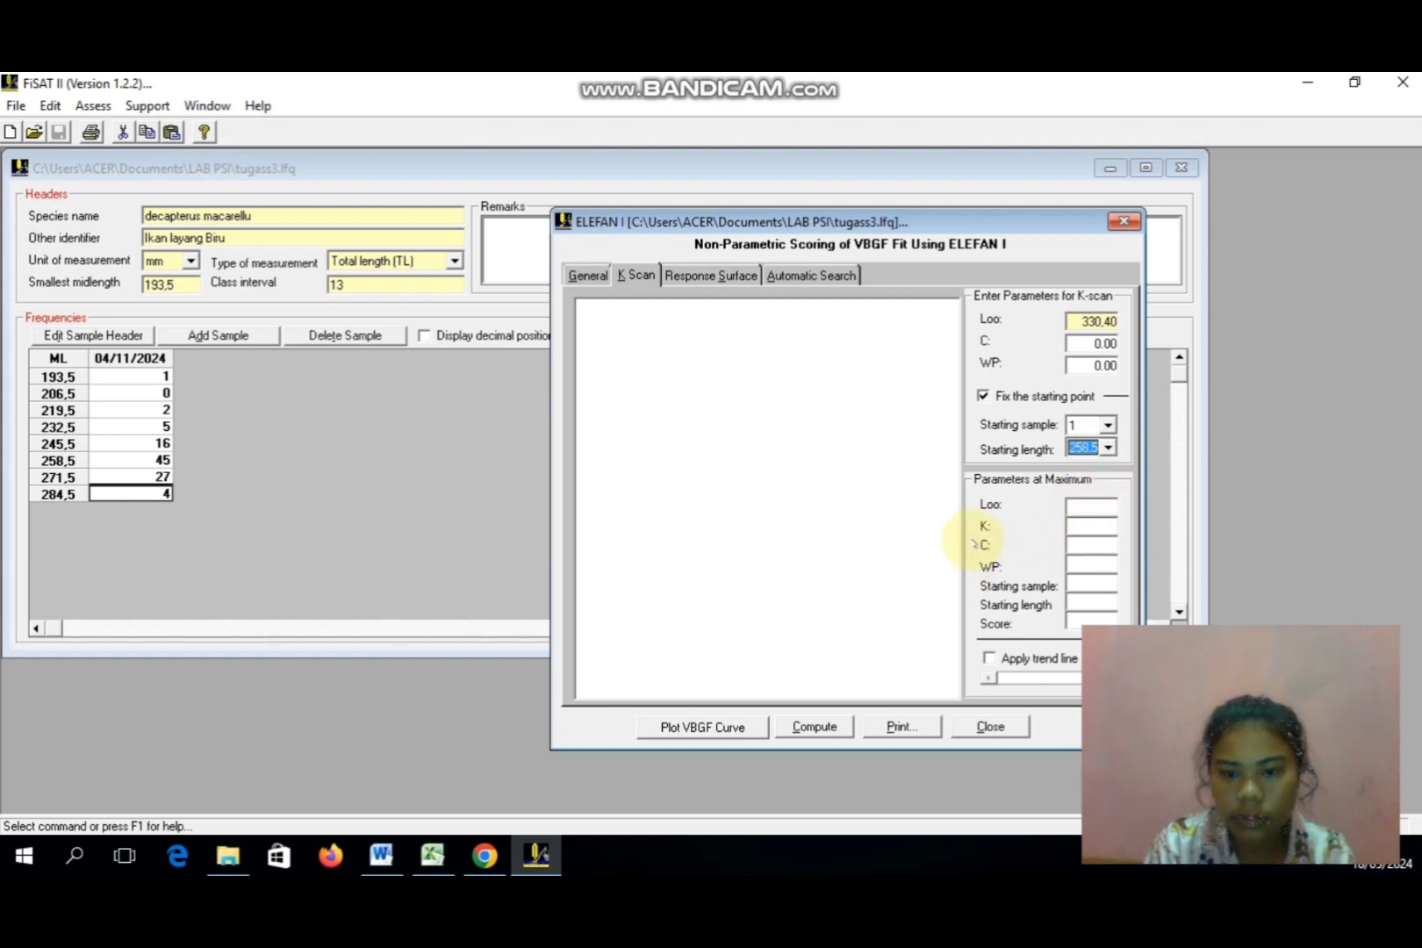
- Compute the K scan and close the ELEFAN I window
{"action": "left_click", "coordinate": [814, 727]}
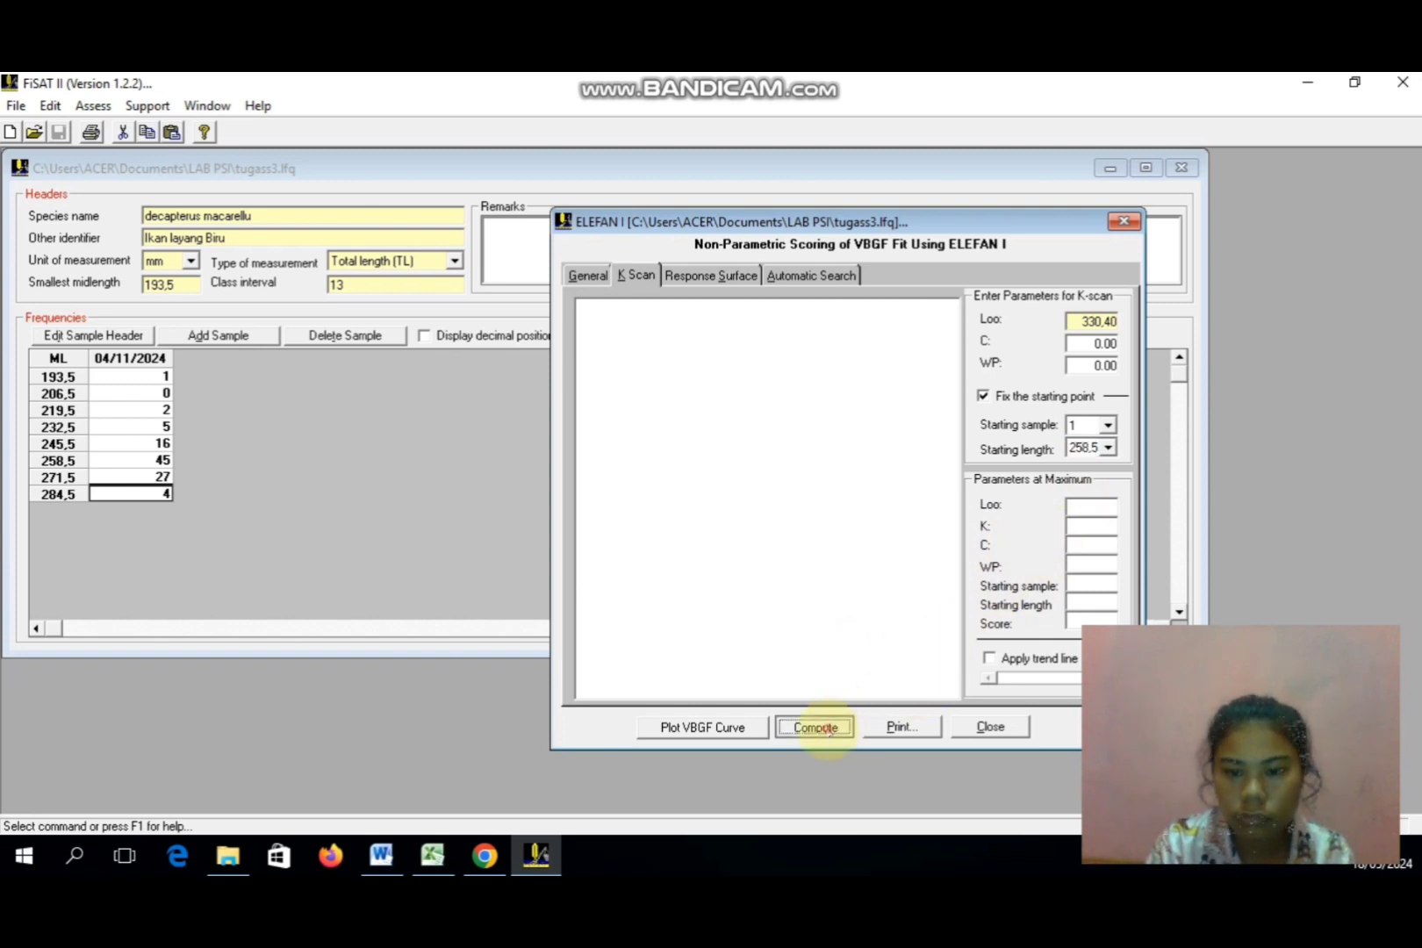
{"action": "left_click", "coordinate": [770, 537]}
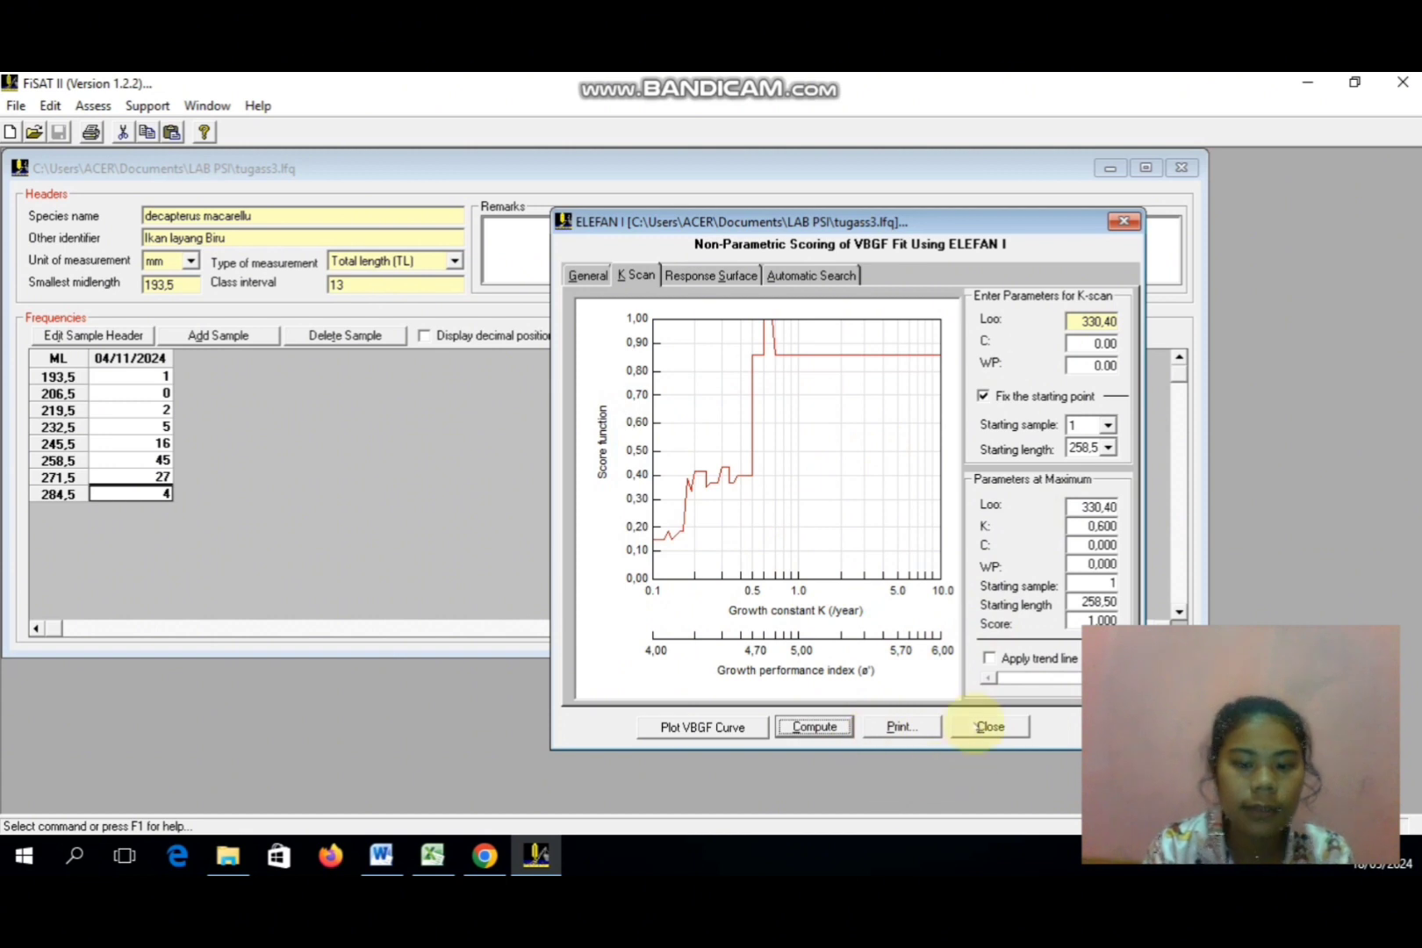
{"action": "left_click", "coordinate": [987, 727]}
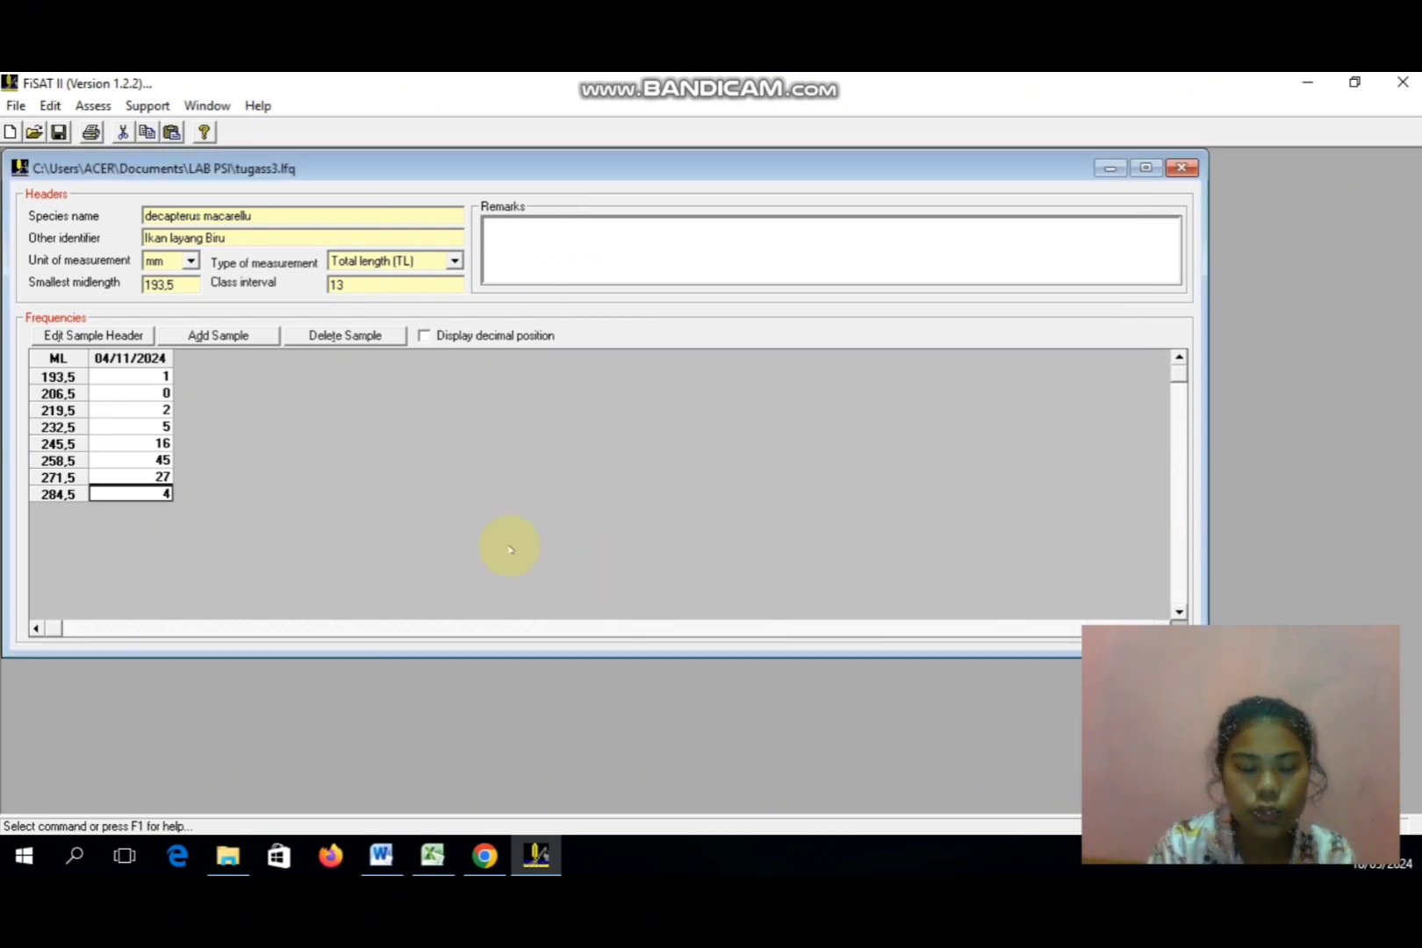
- Open Pauly's M equation for natural mortality and enter Loo 330,40, growth constant K 0,51 and mean habitat temperature 28 °C
{"action": "left_click", "coordinate": [95, 106]}
{"action": "mouse_move", "coordinate": [167, 222]}
{"action": "mouse_move", "coordinate": [453, 256]}
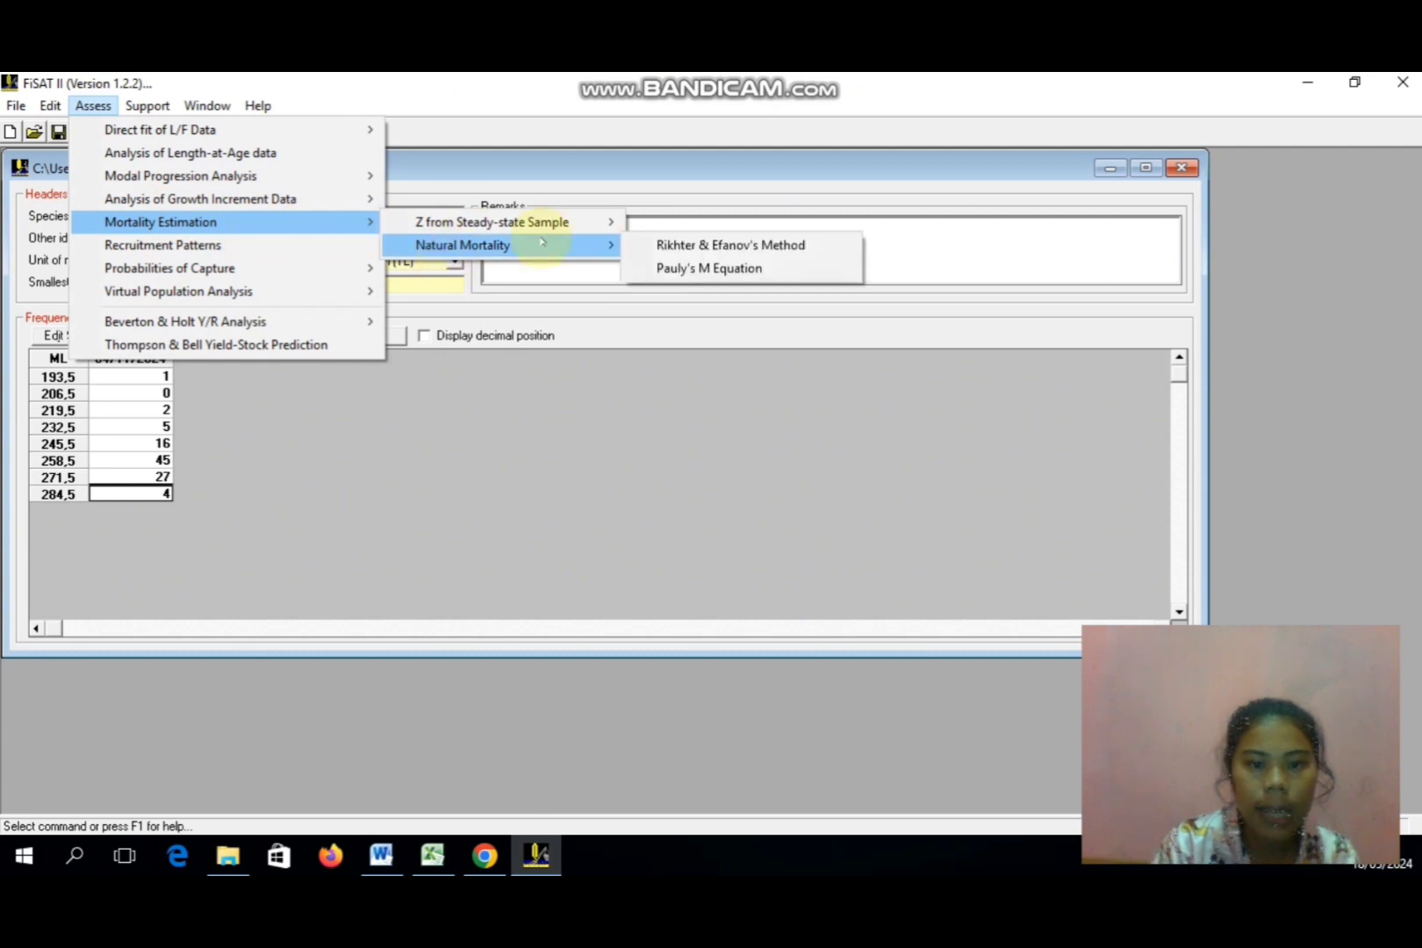
{"action": "left_click", "coordinate": [672, 268]}
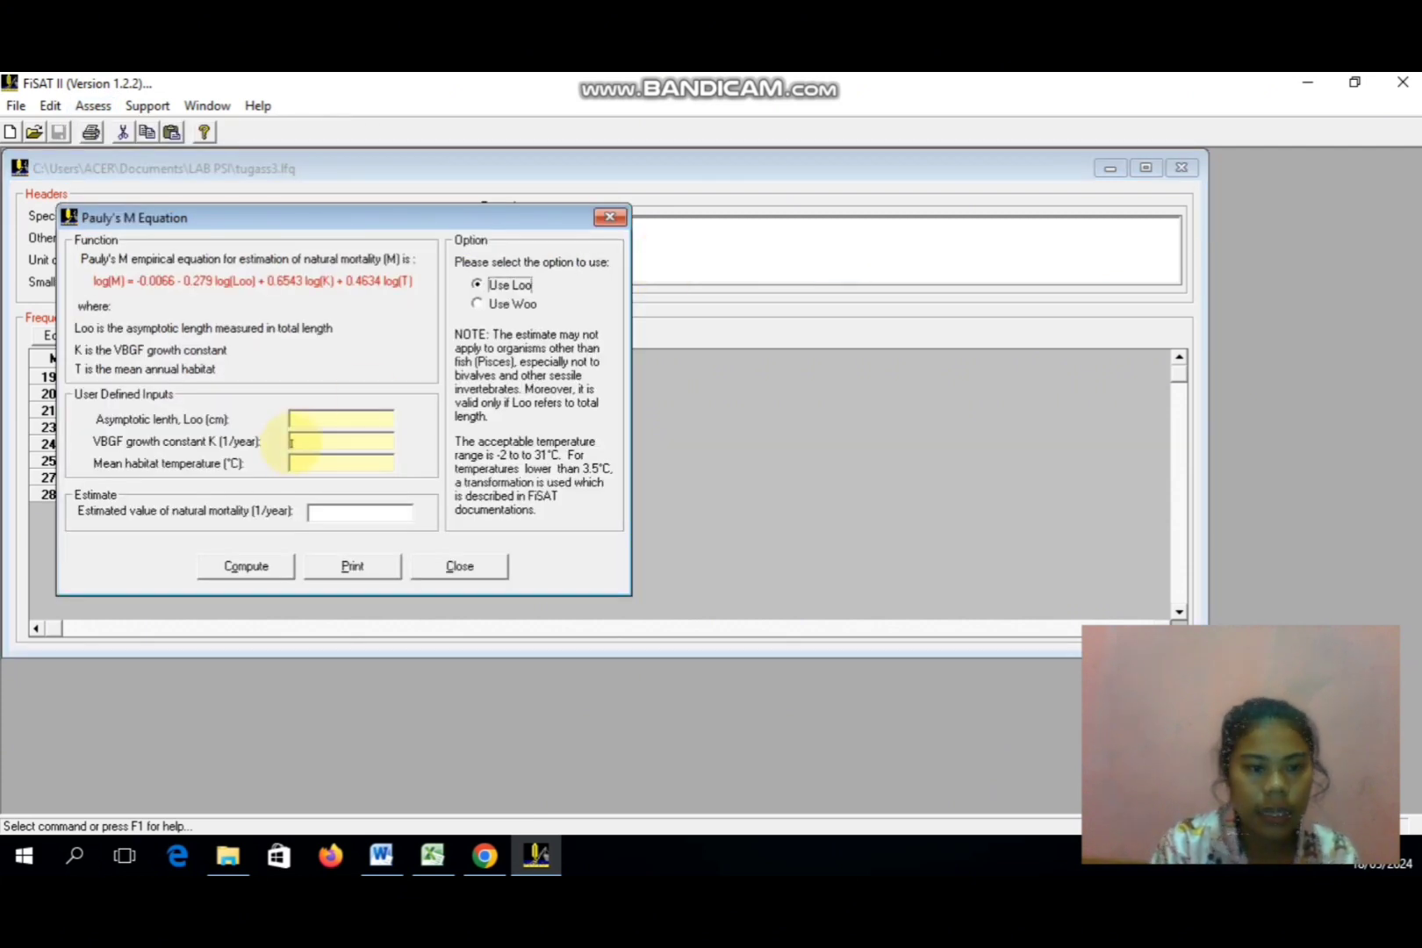
{"action": "left_click", "coordinate": [293, 425]}
{"action": "type", "text": "330,40"}
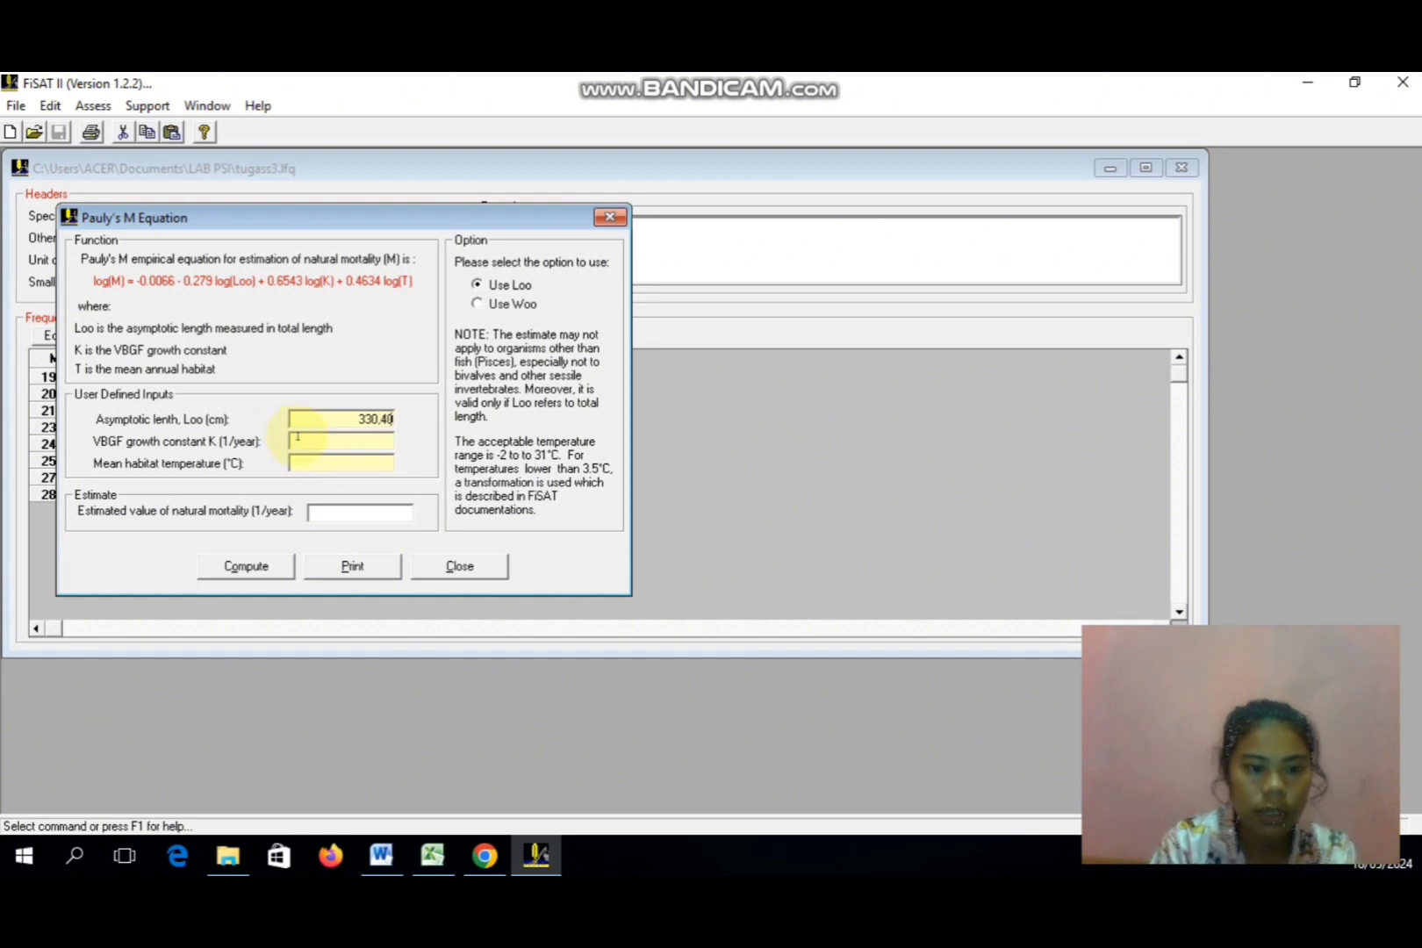
{"action": "type", "text": "0,51"}
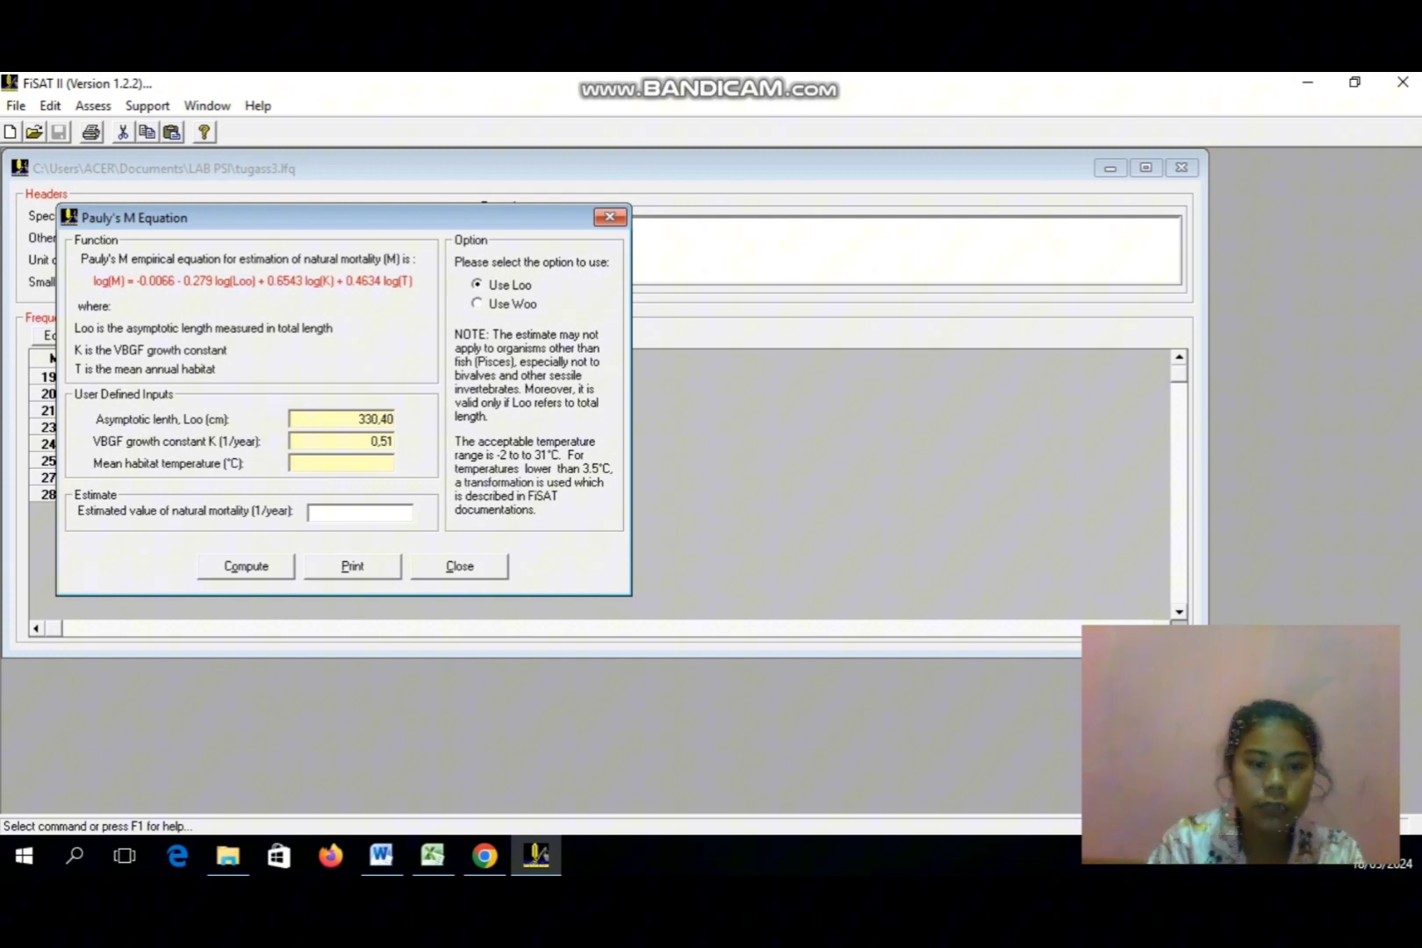
{"action": "left_click", "coordinate": [303, 461]}
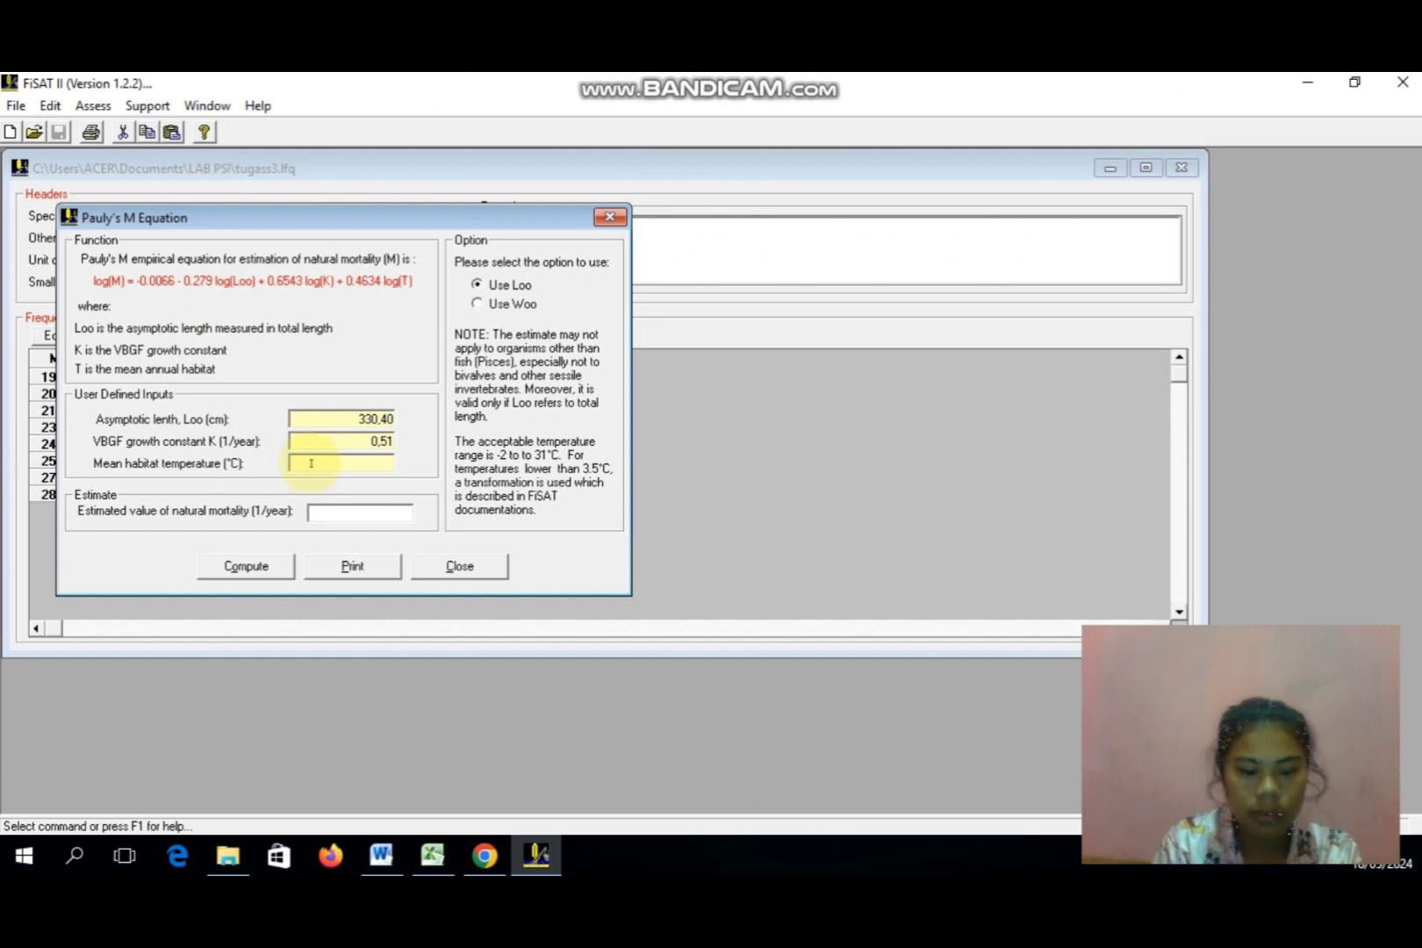
{"action": "type", "text": "28"}
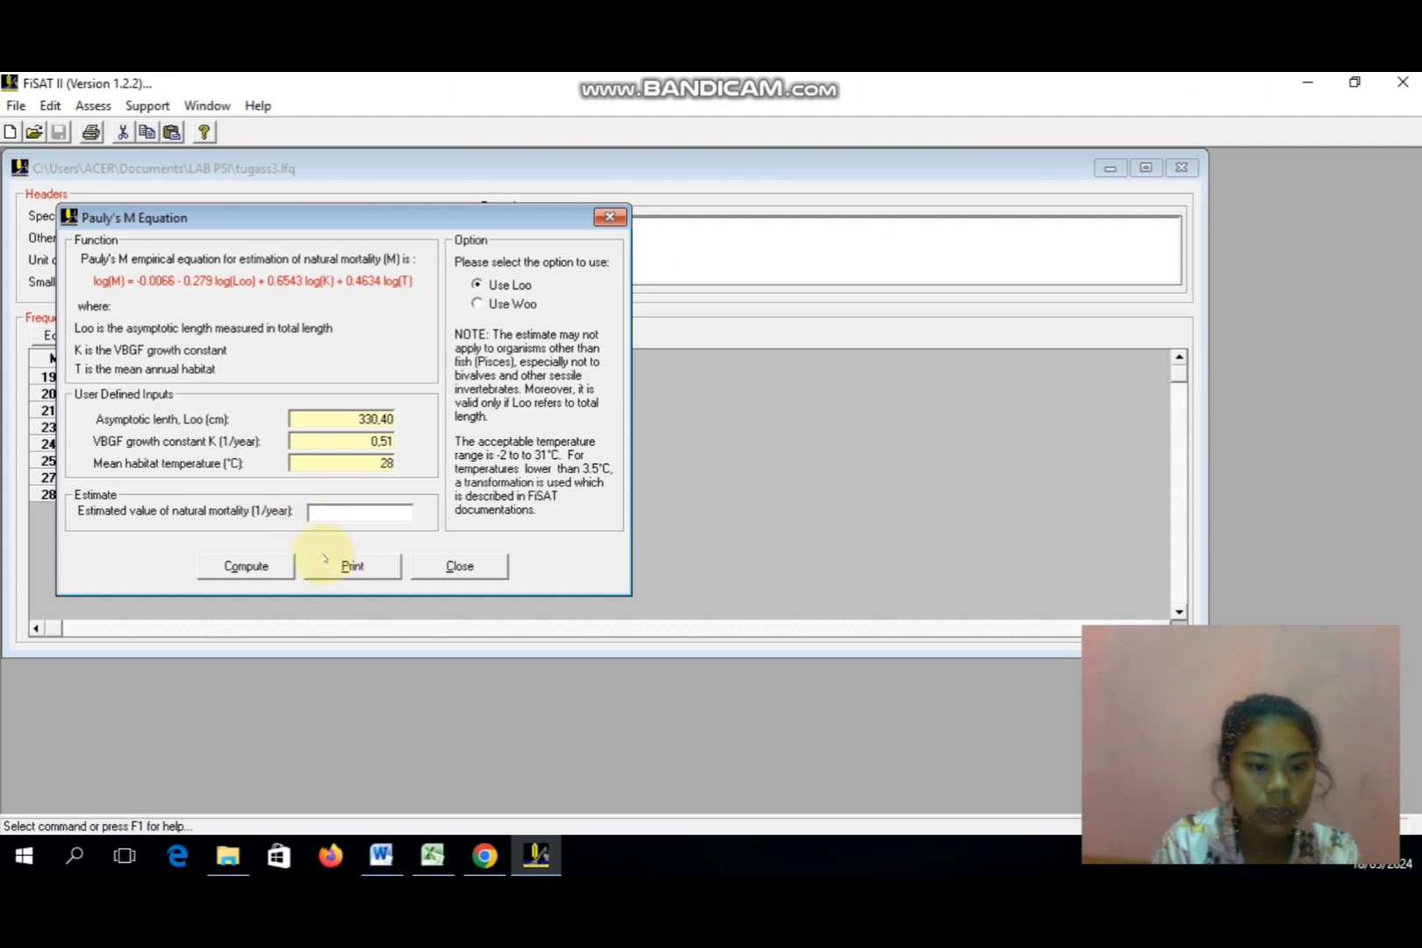
- Compute the natural mortality estimate and move the Pauly's M Equation window clear of the length-frequency data
{"action": "left_click", "coordinate": [254, 568]}
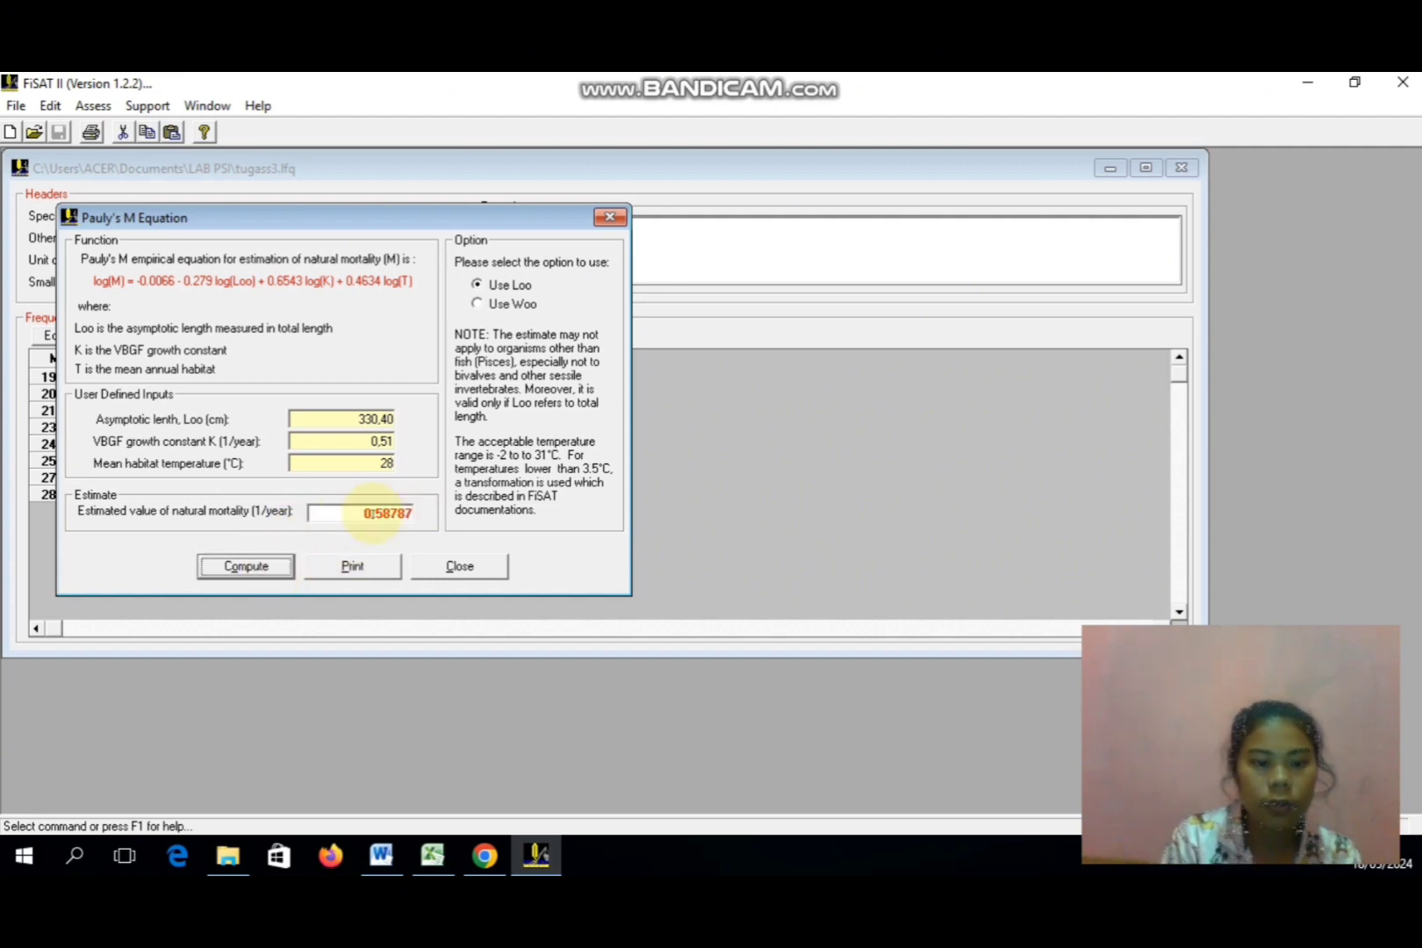
{"action": "left_click_drag", "start_coordinate": [403, 223], "coordinate": [1200, 164]}
- Open the length-converted catch curve for total mortality and enter growth parameters Loo 330,40 and K 0,51
{"action": "left_click", "coordinate": [93, 106]}
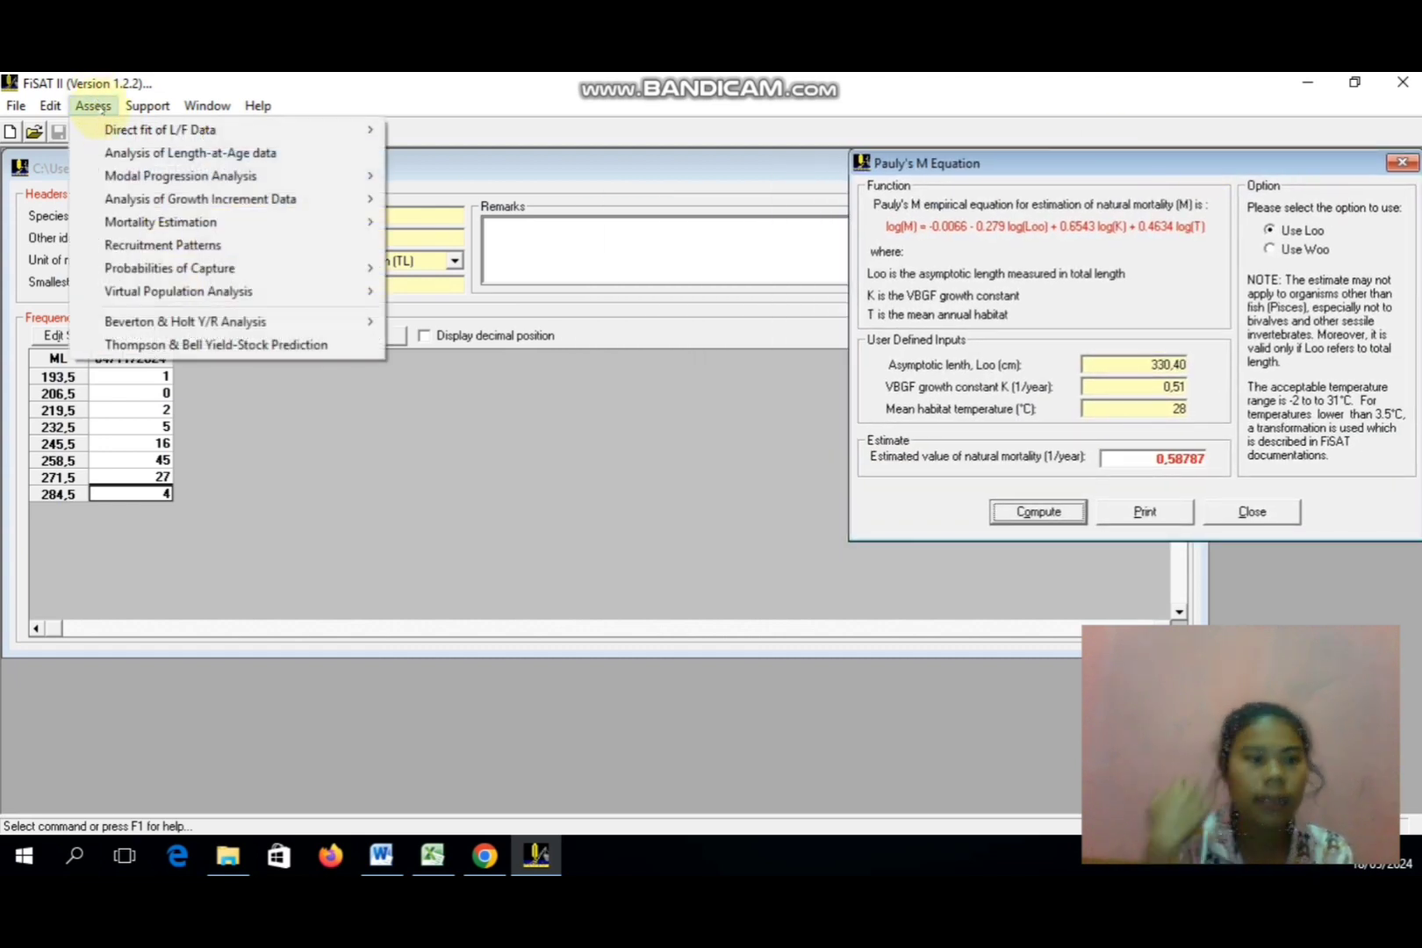
{"action": "mouse_move", "coordinate": [185, 222]}
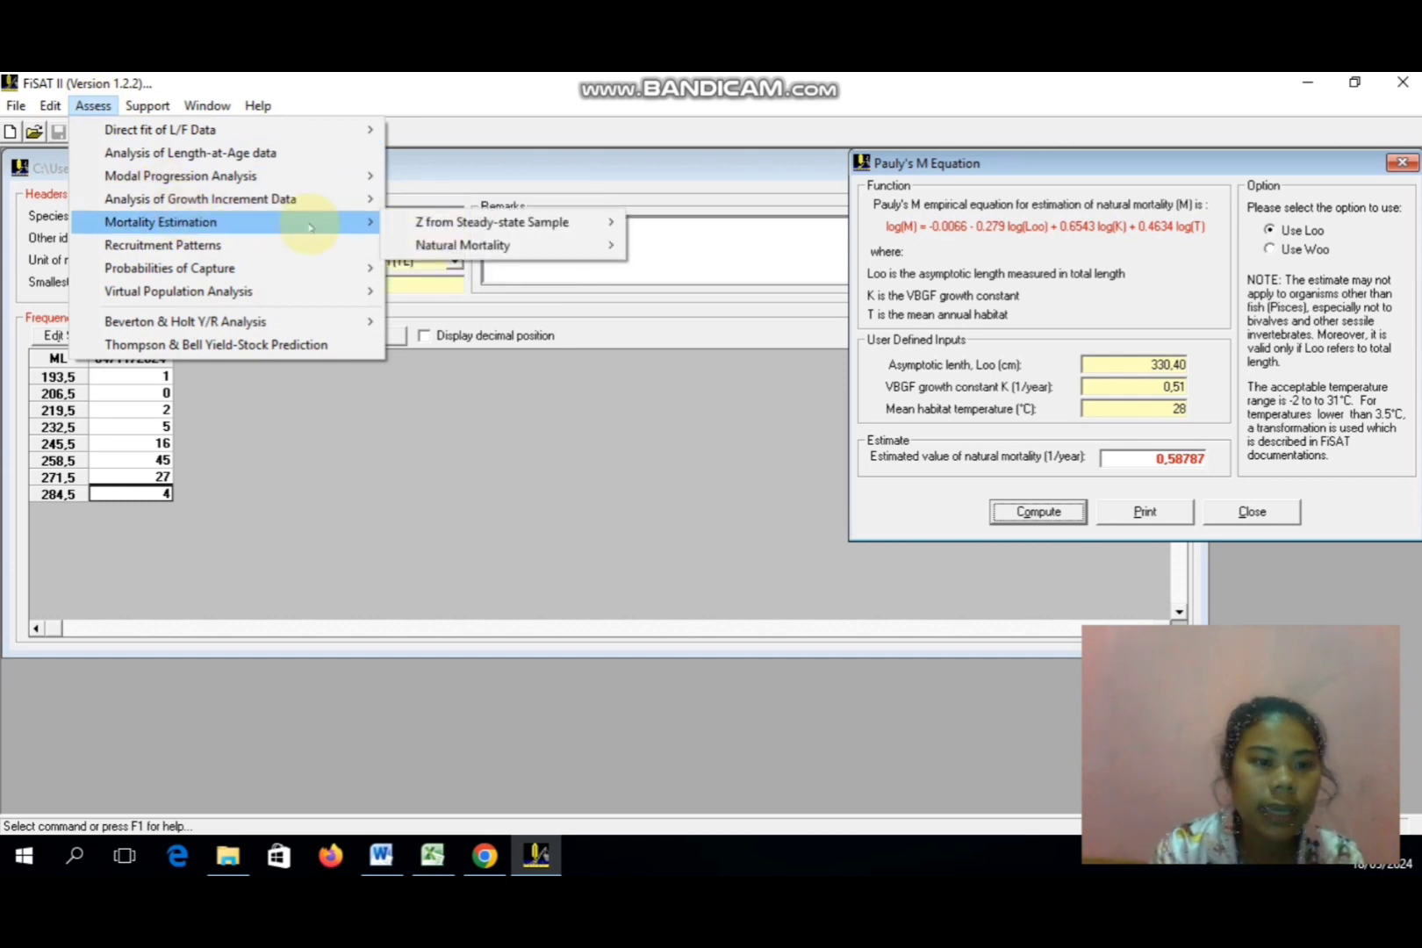
{"action": "mouse_move", "coordinate": [413, 225]}
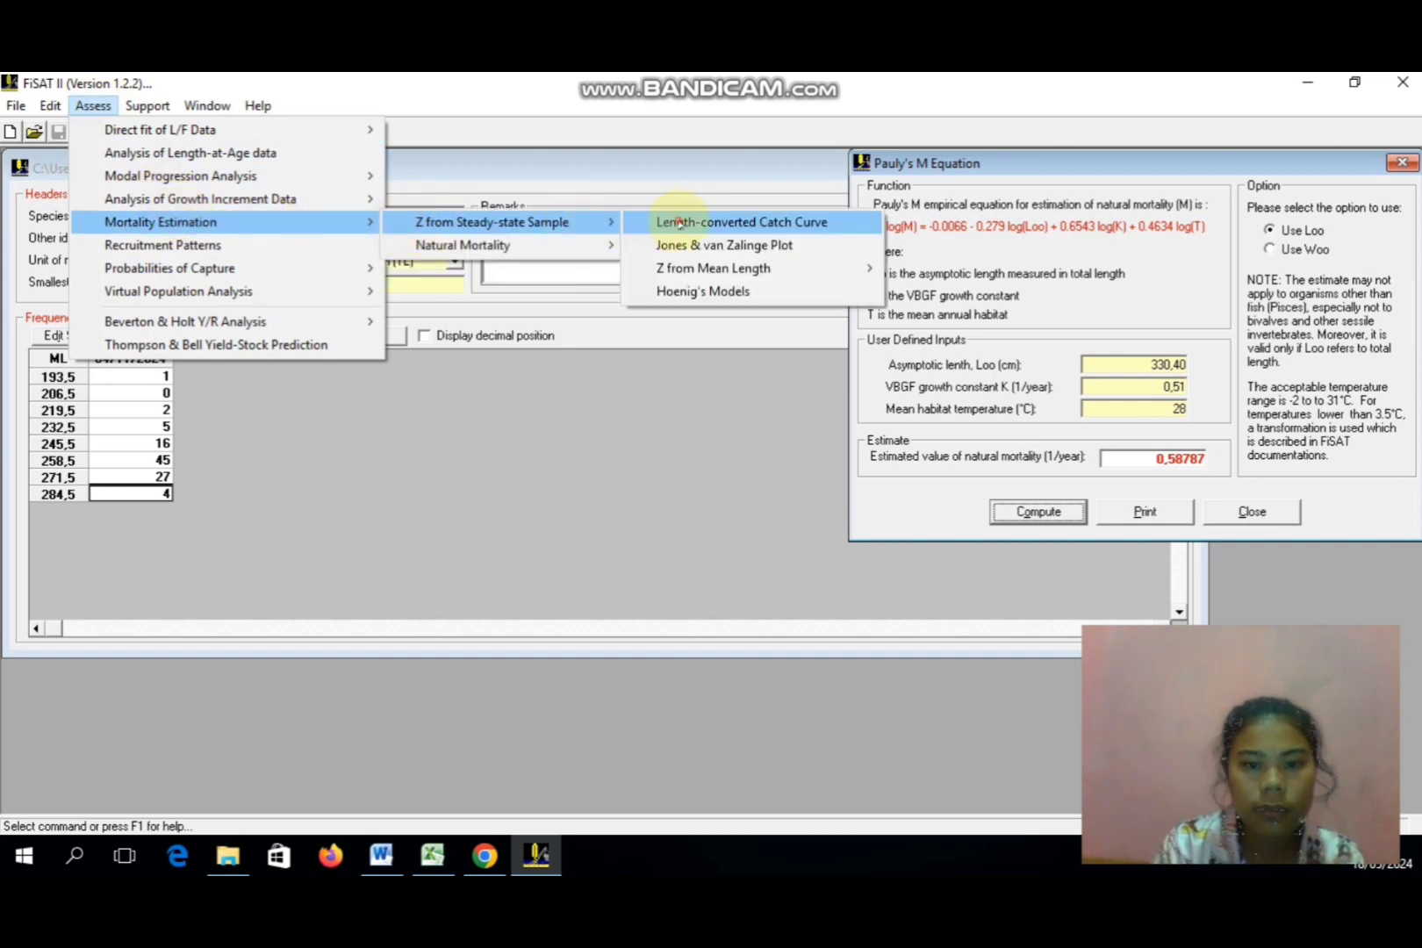
{"action": "left_click", "coordinate": [680, 222]}
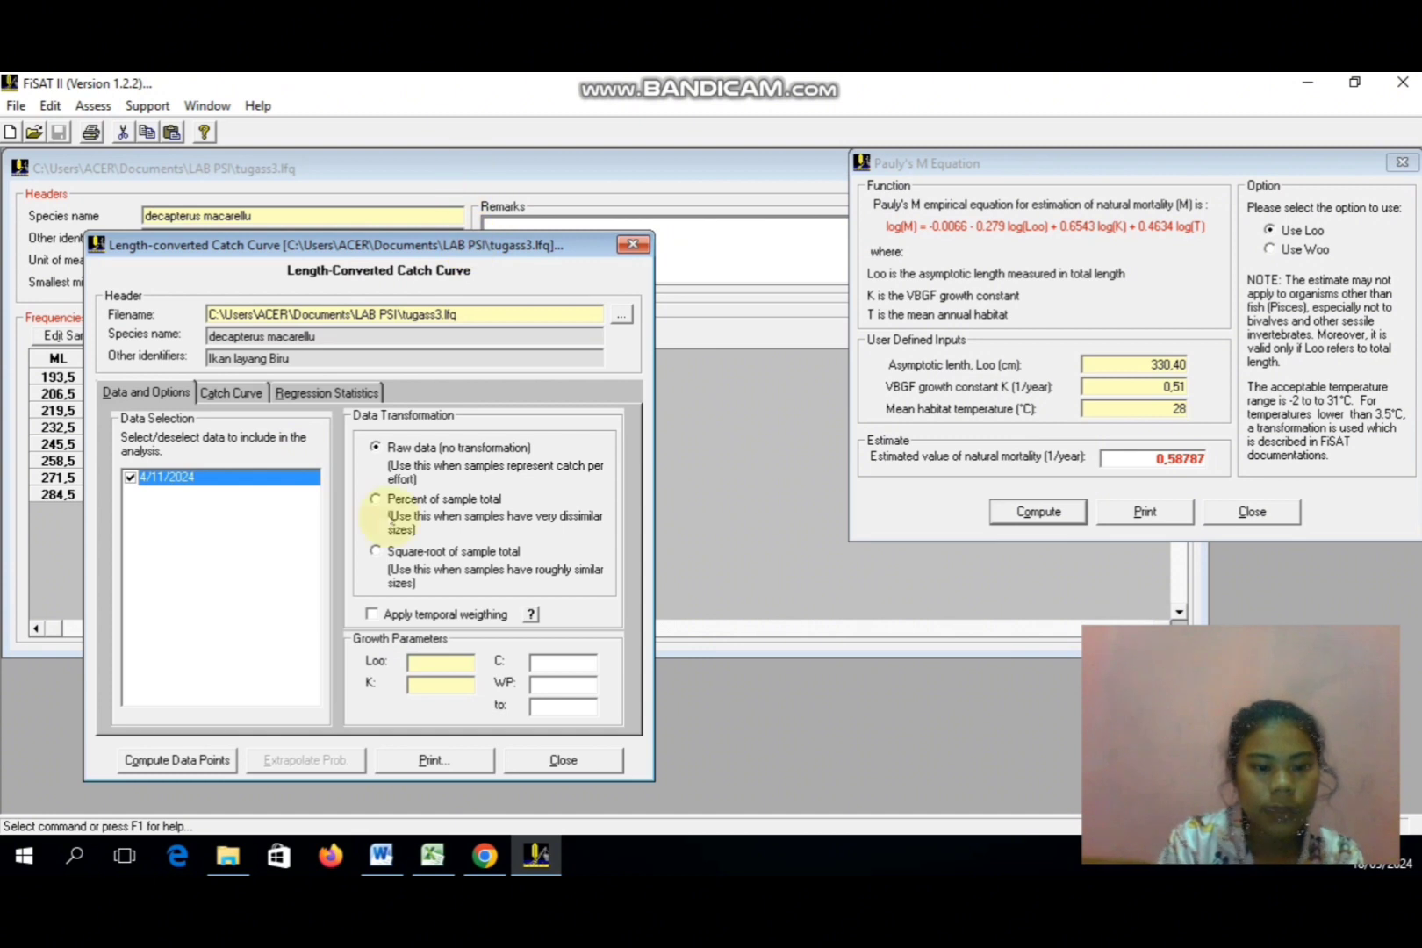
{"action": "type", "text": "330,40"}
{"action": "left_click", "coordinate": [425, 686]}
{"action": "type", "text": "0,51"}
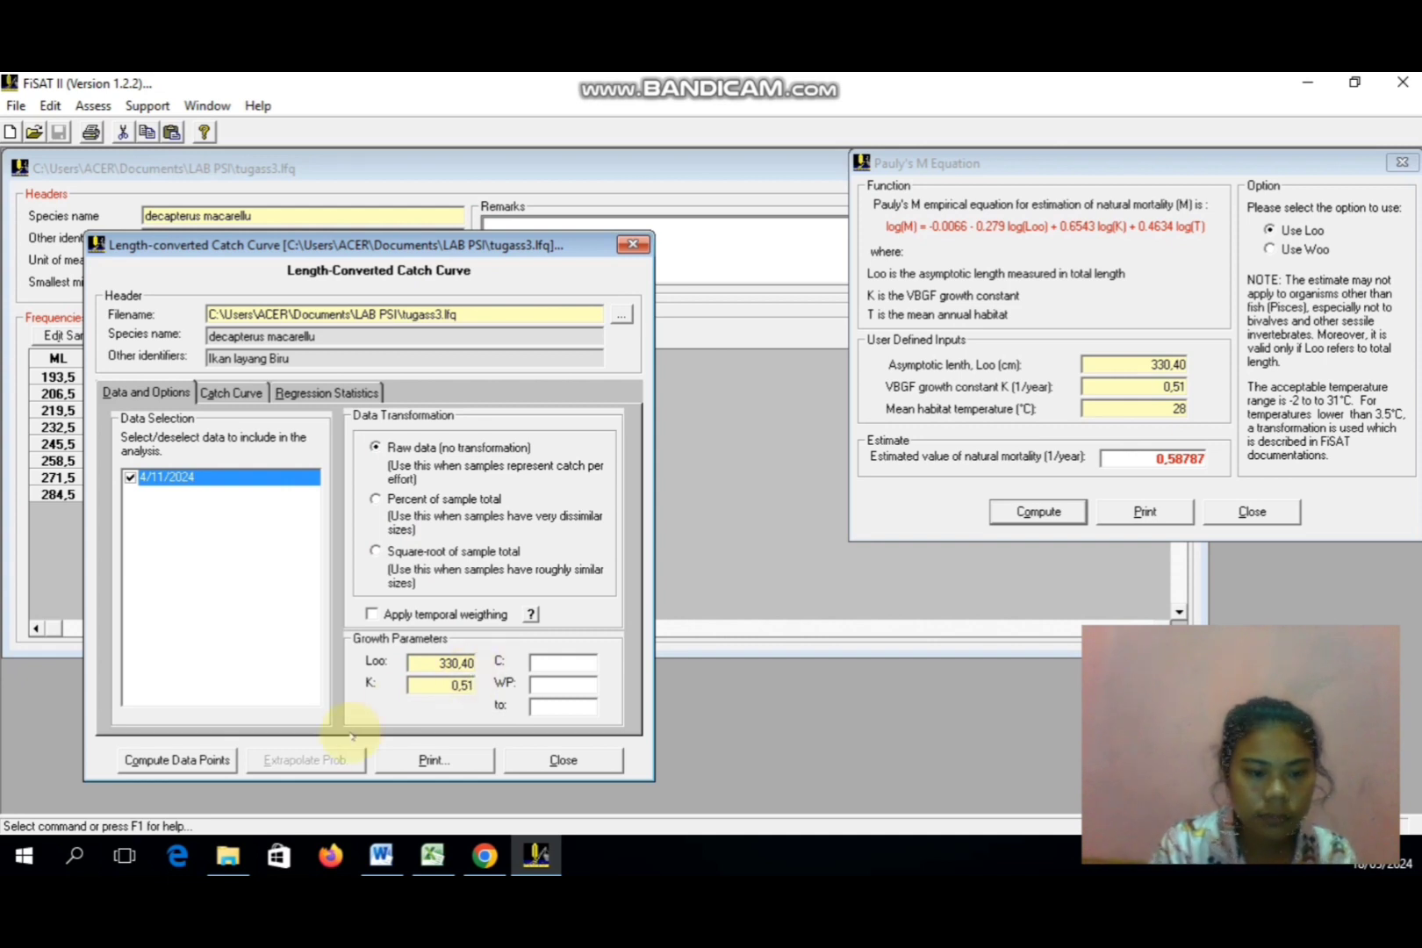
- Compute the catch curve's data points, accept the zero-frequency notice and display the plotted curve
{"action": "left_click", "coordinate": [156, 762]}
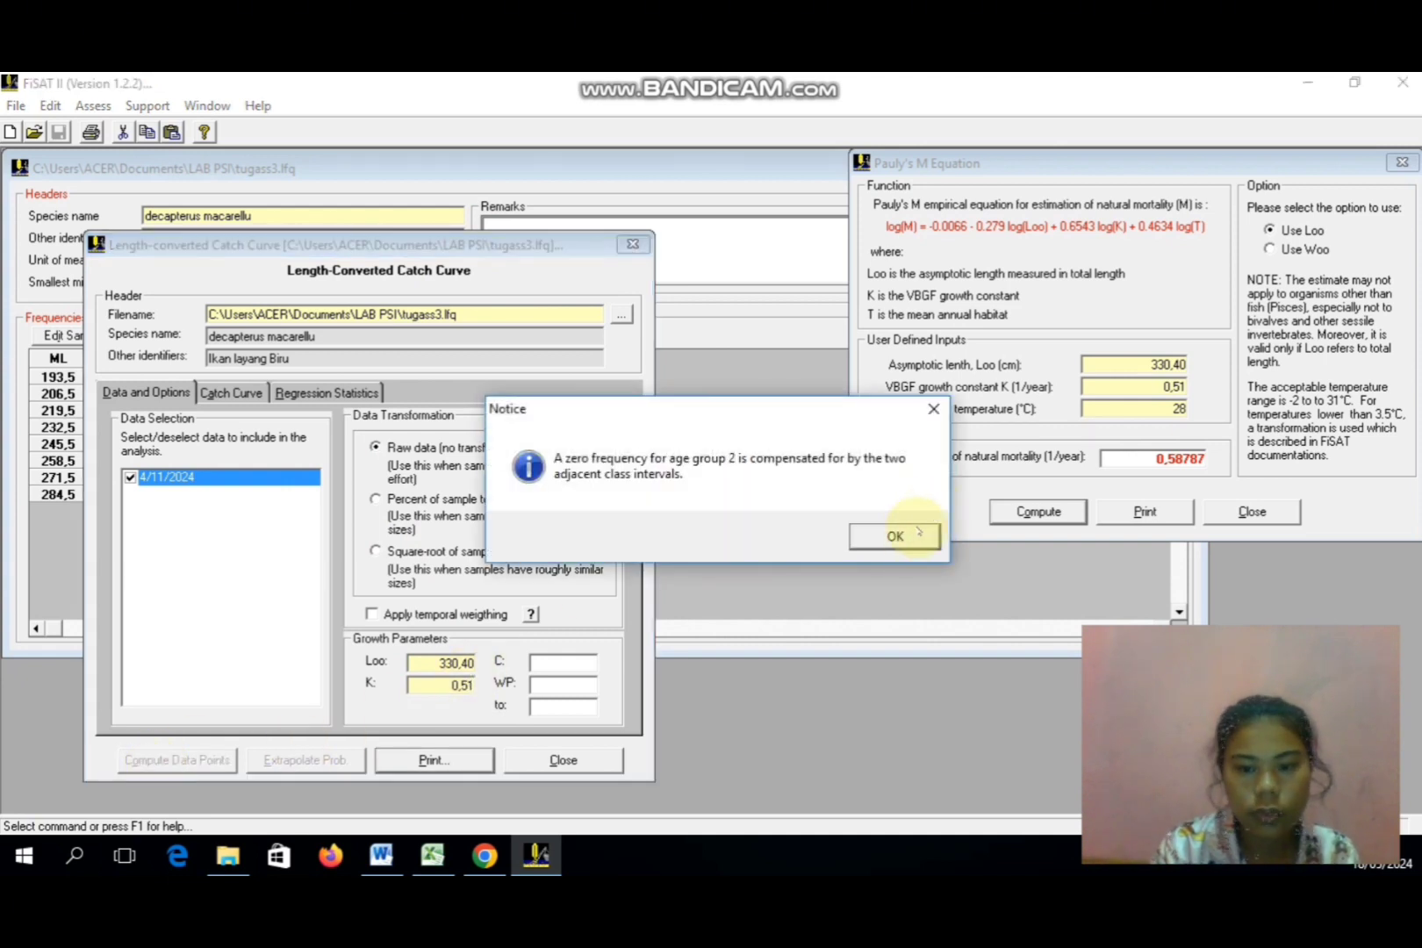
{"action": "left_click", "coordinate": [899, 533]}
{"action": "left_click", "coordinate": [234, 395]}
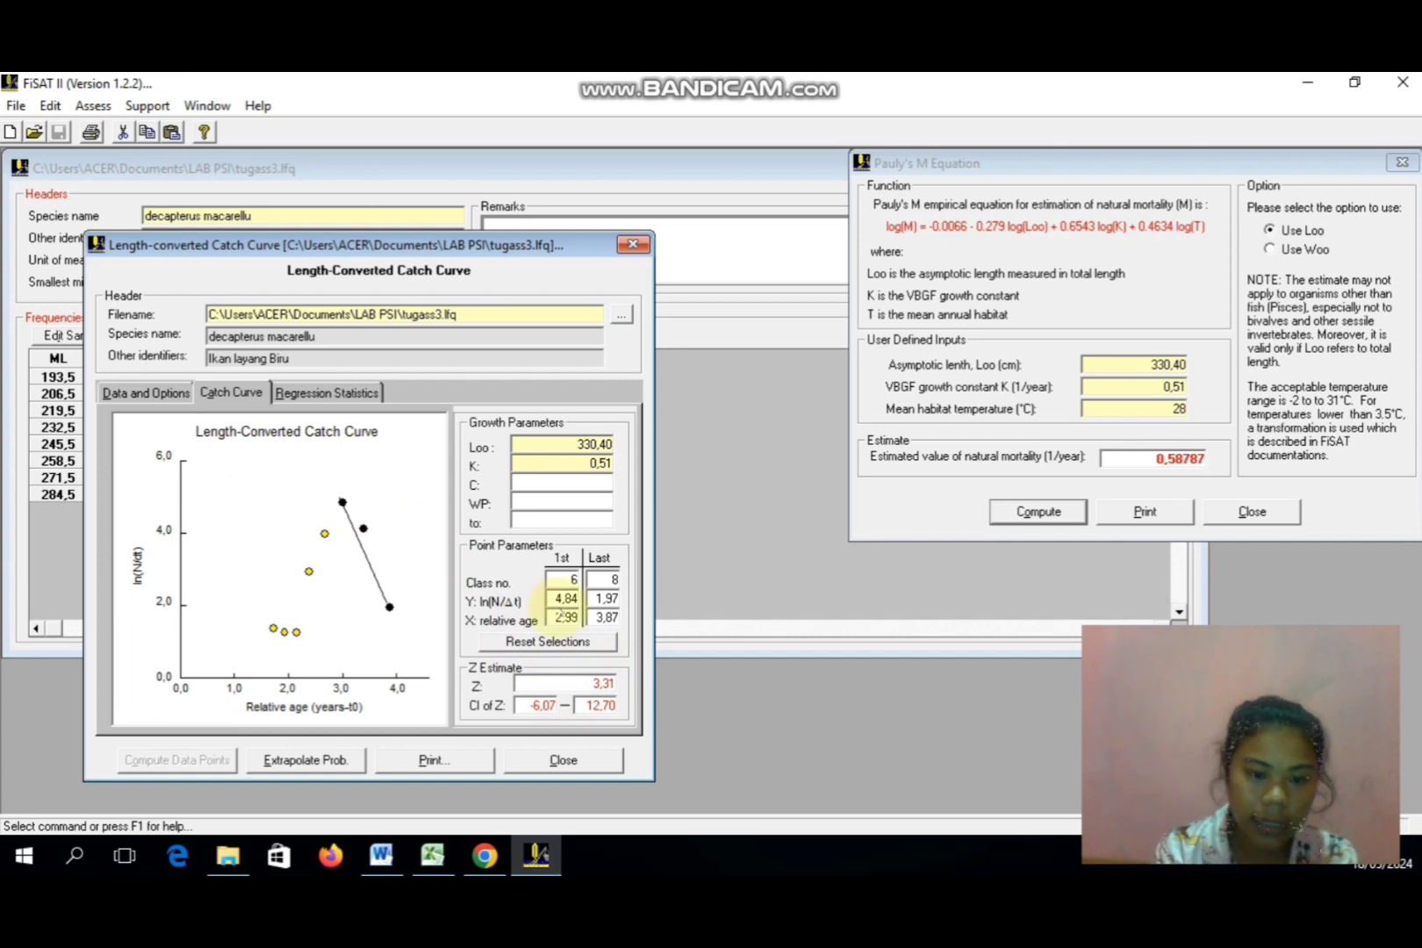
- Reset the point selection and choose class 6 as the first and class 8 as the last regression point
{"action": "left_click", "coordinate": [563, 642]}
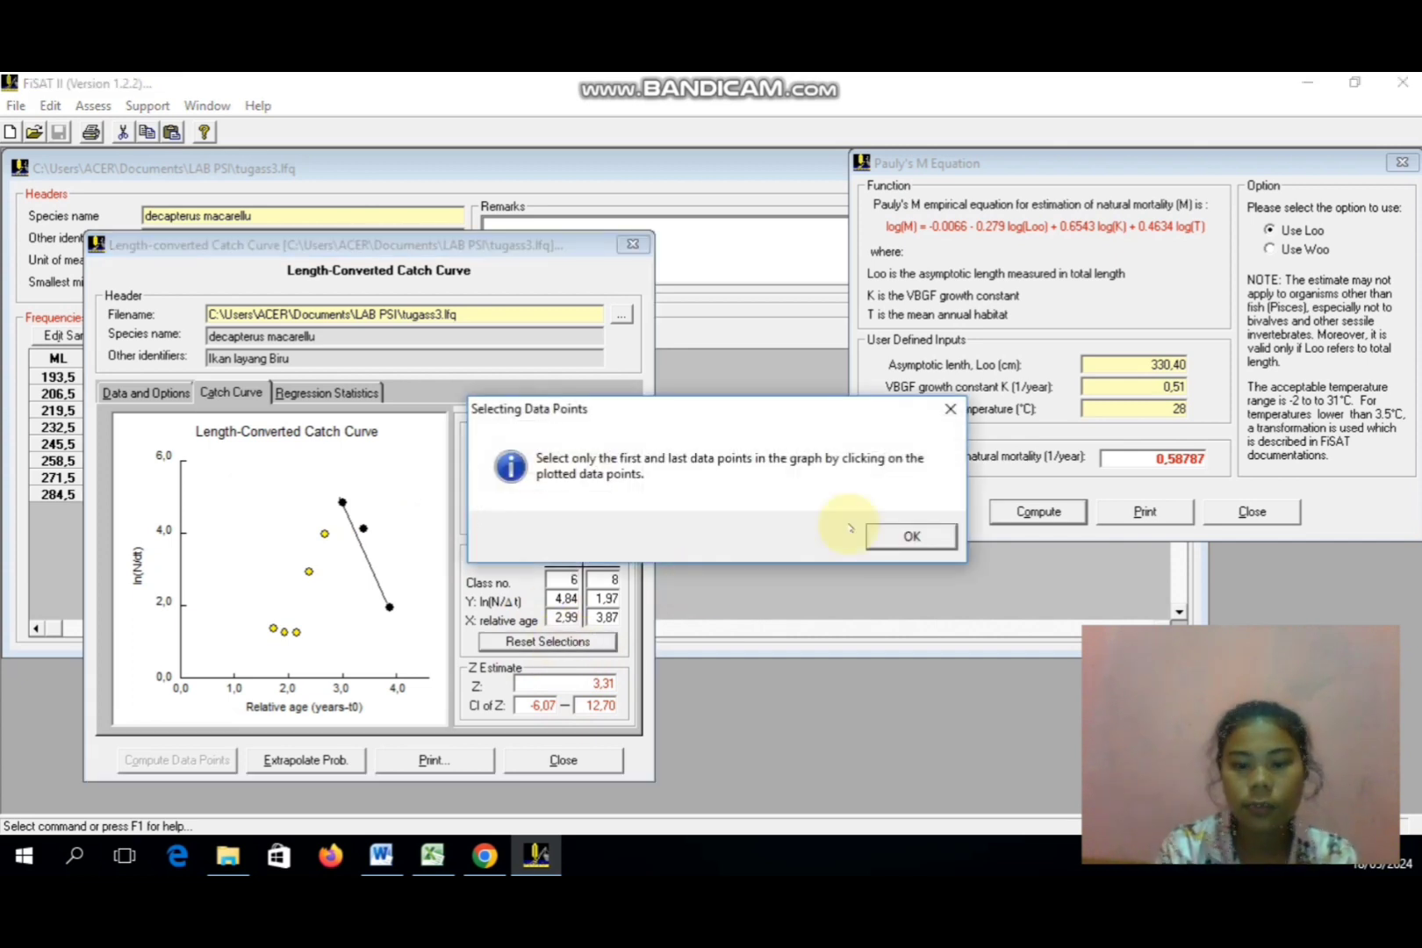
{"action": "left_click", "coordinate": [911, 534]}
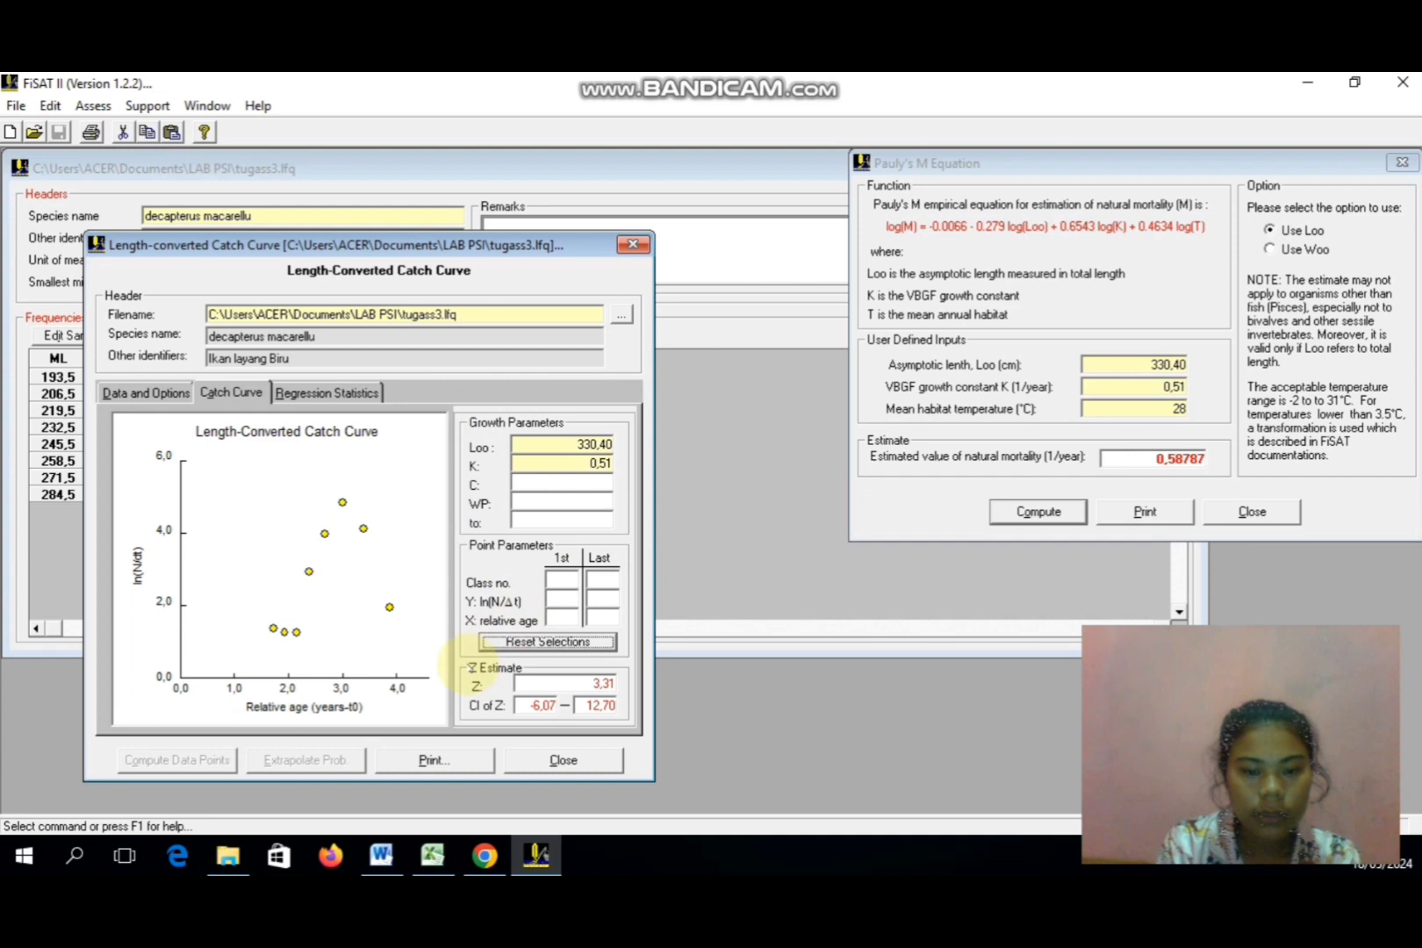
{"action": "left_click", "coordinate": [343, 503]}
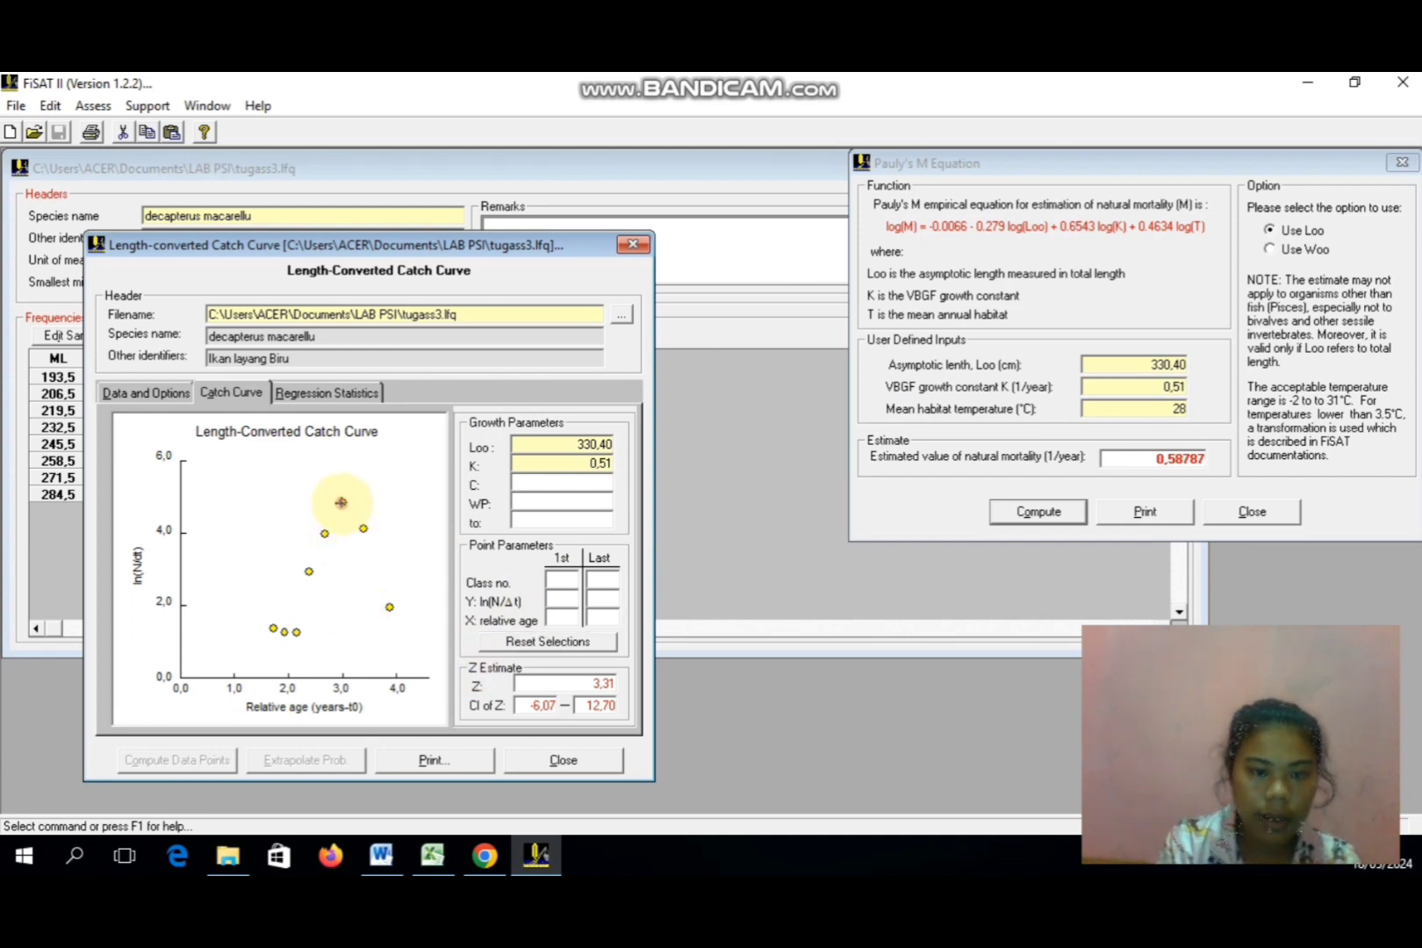
{"action": "left_click", "coordinate": [388, 607]}
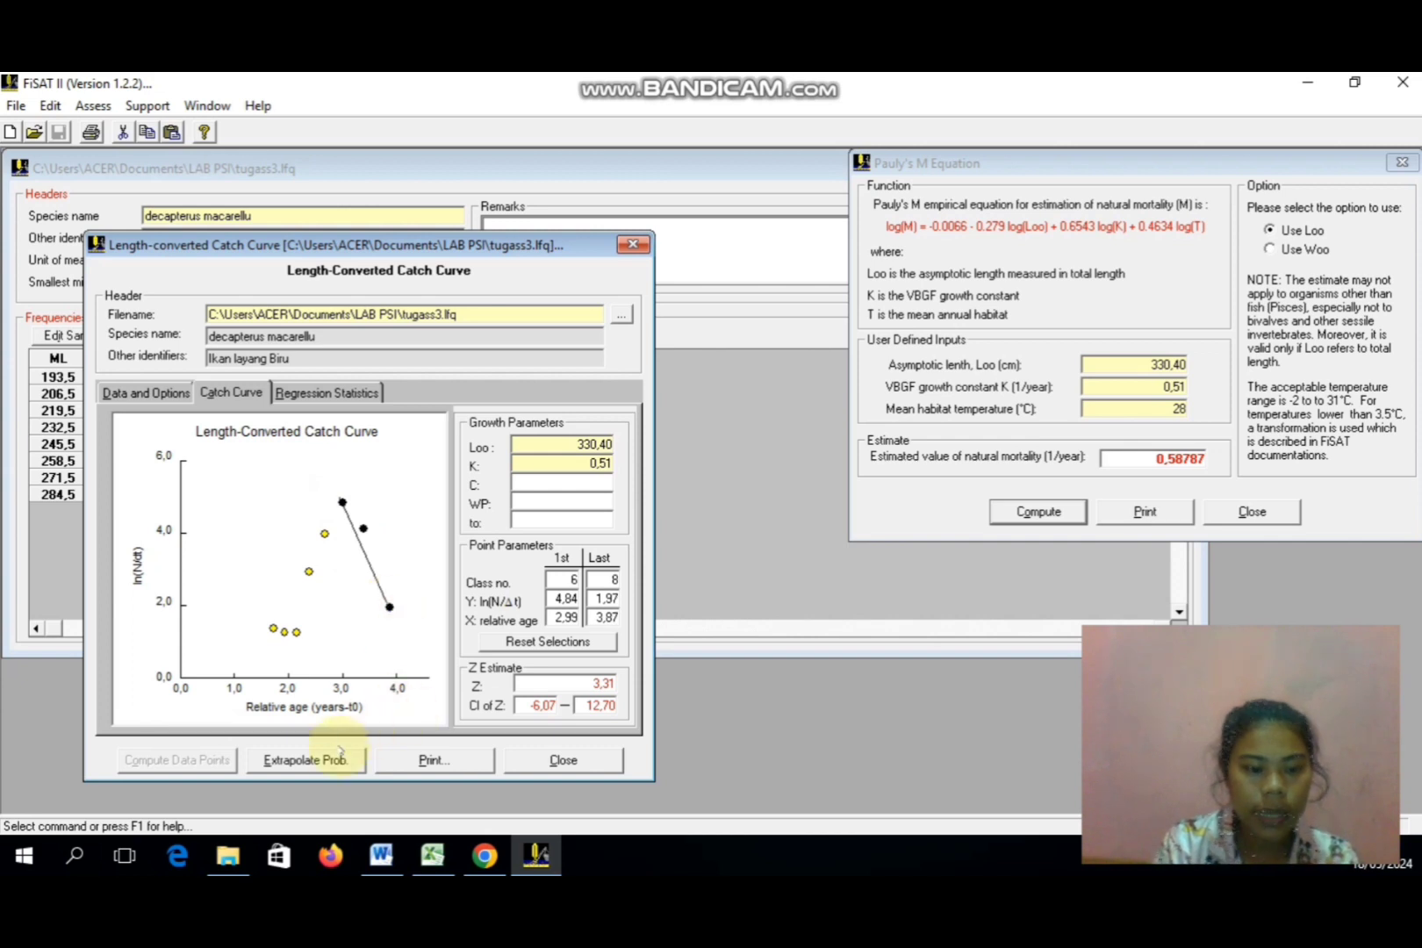
- Extrapolate the probability of capture from the catch curve using a mean annual habitat temperature of 28 °C
{"action": "left_click", "coordinate": [332, 761]}
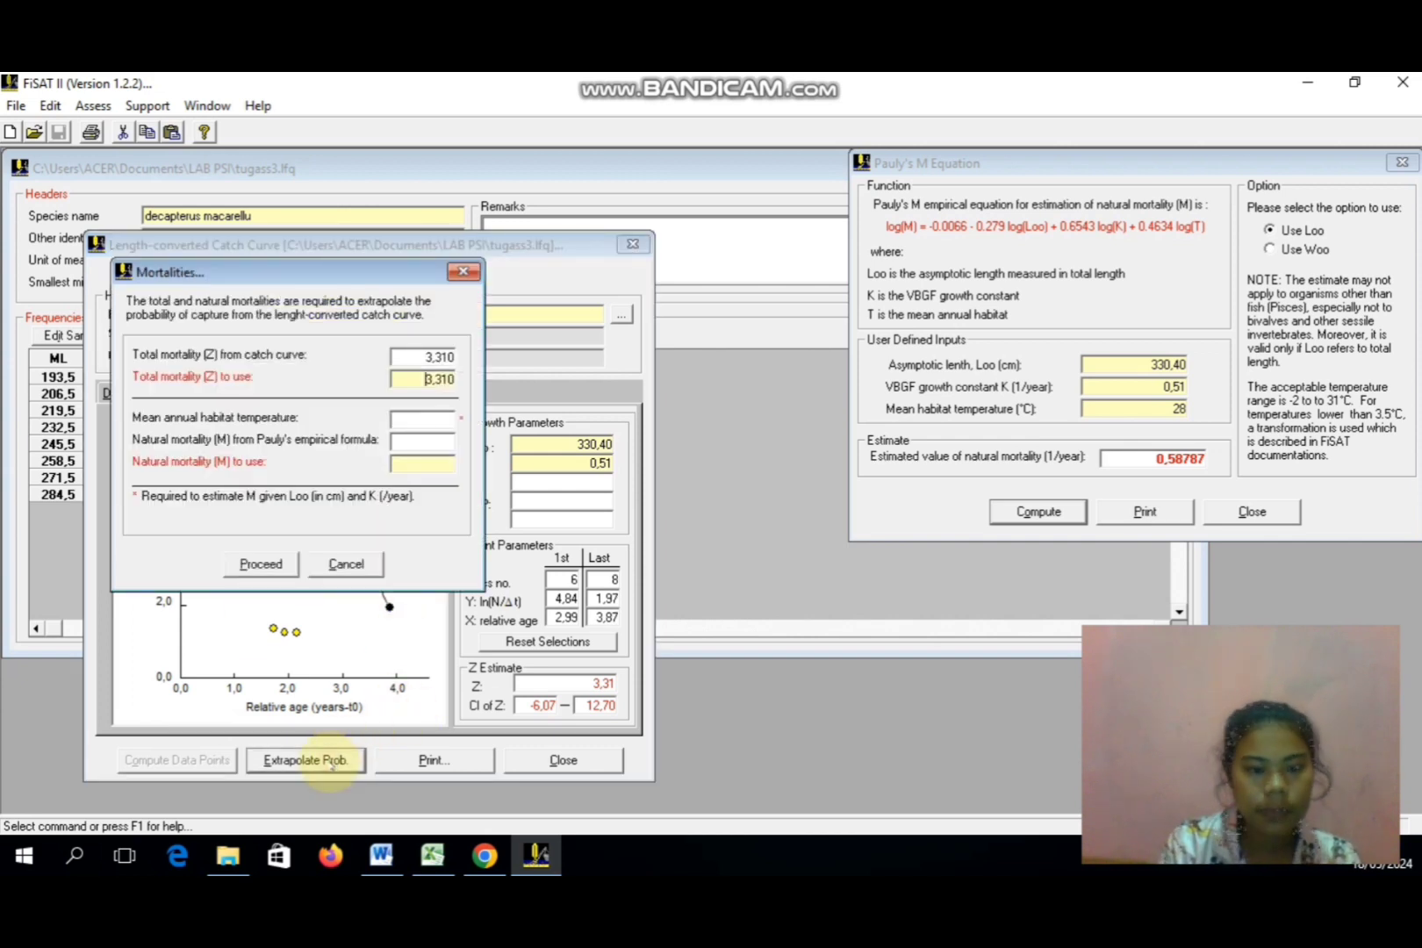
{"action": "left_click", "coordinate": [431, 417]}
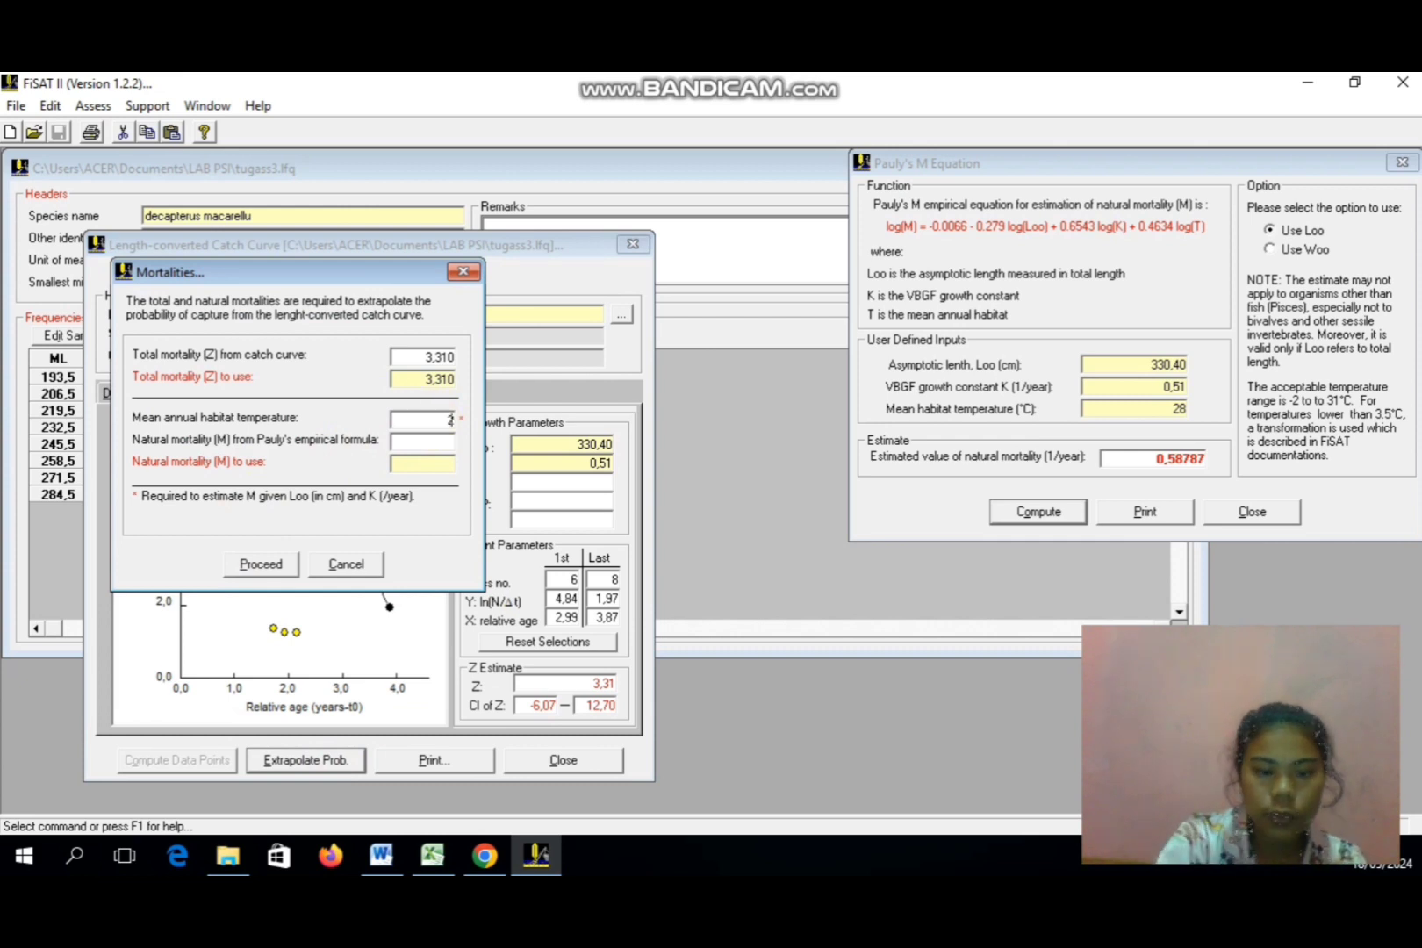
{"action": "left_click", "coordinate": [261, 563]}
{"action": "left_click", "coordinate": [450, 621]}
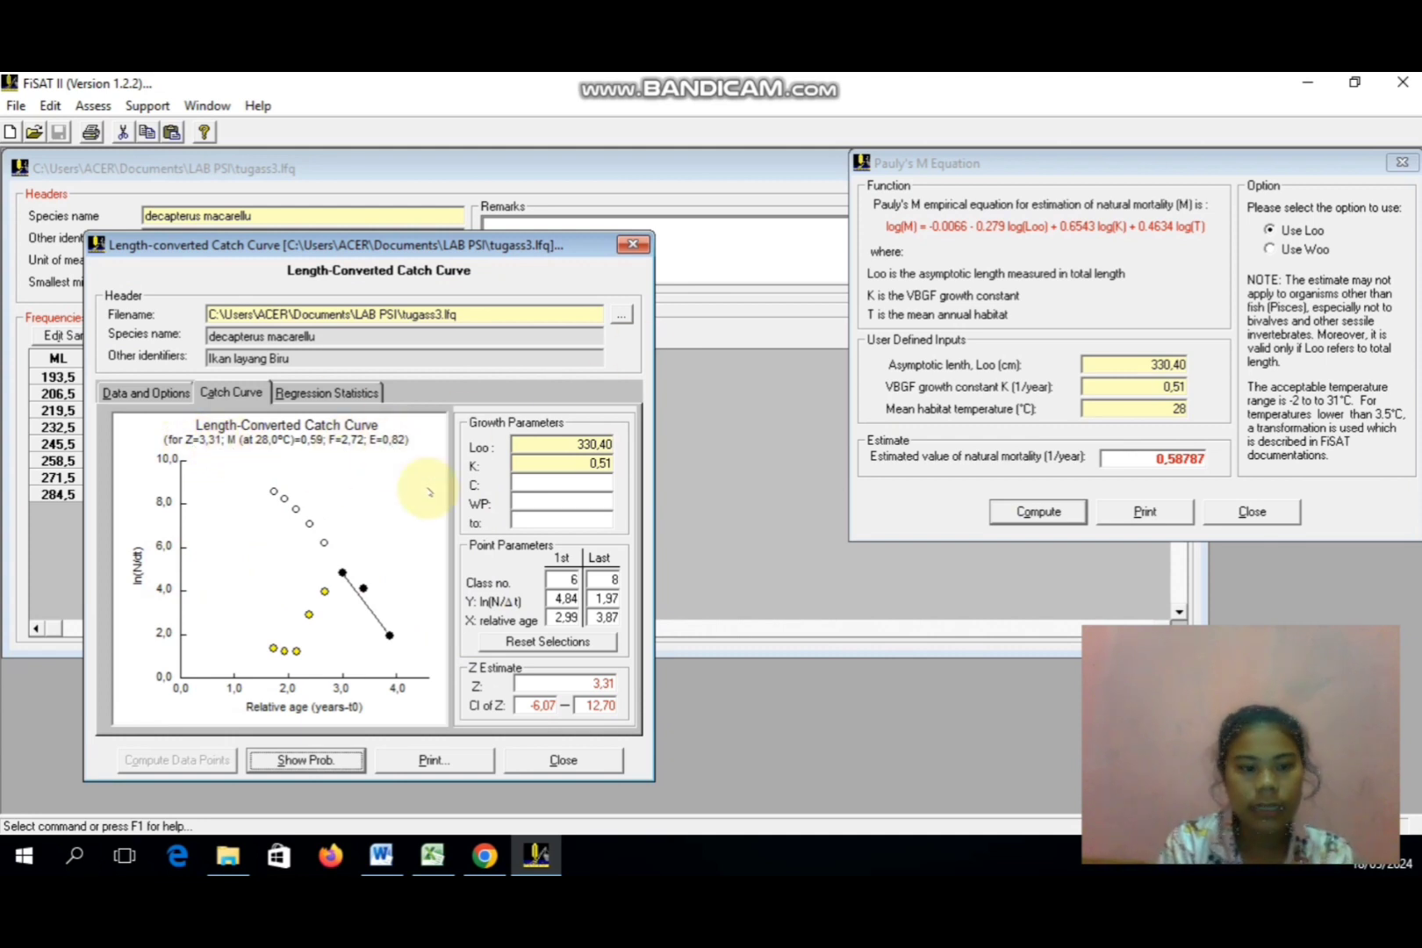
- Switch to Sheet2 of the Excel workbook and clear the Nilai values for Z, M, F and E in C3 to C6
{"action": "mouse_move", "coordinate": [432, 856]}
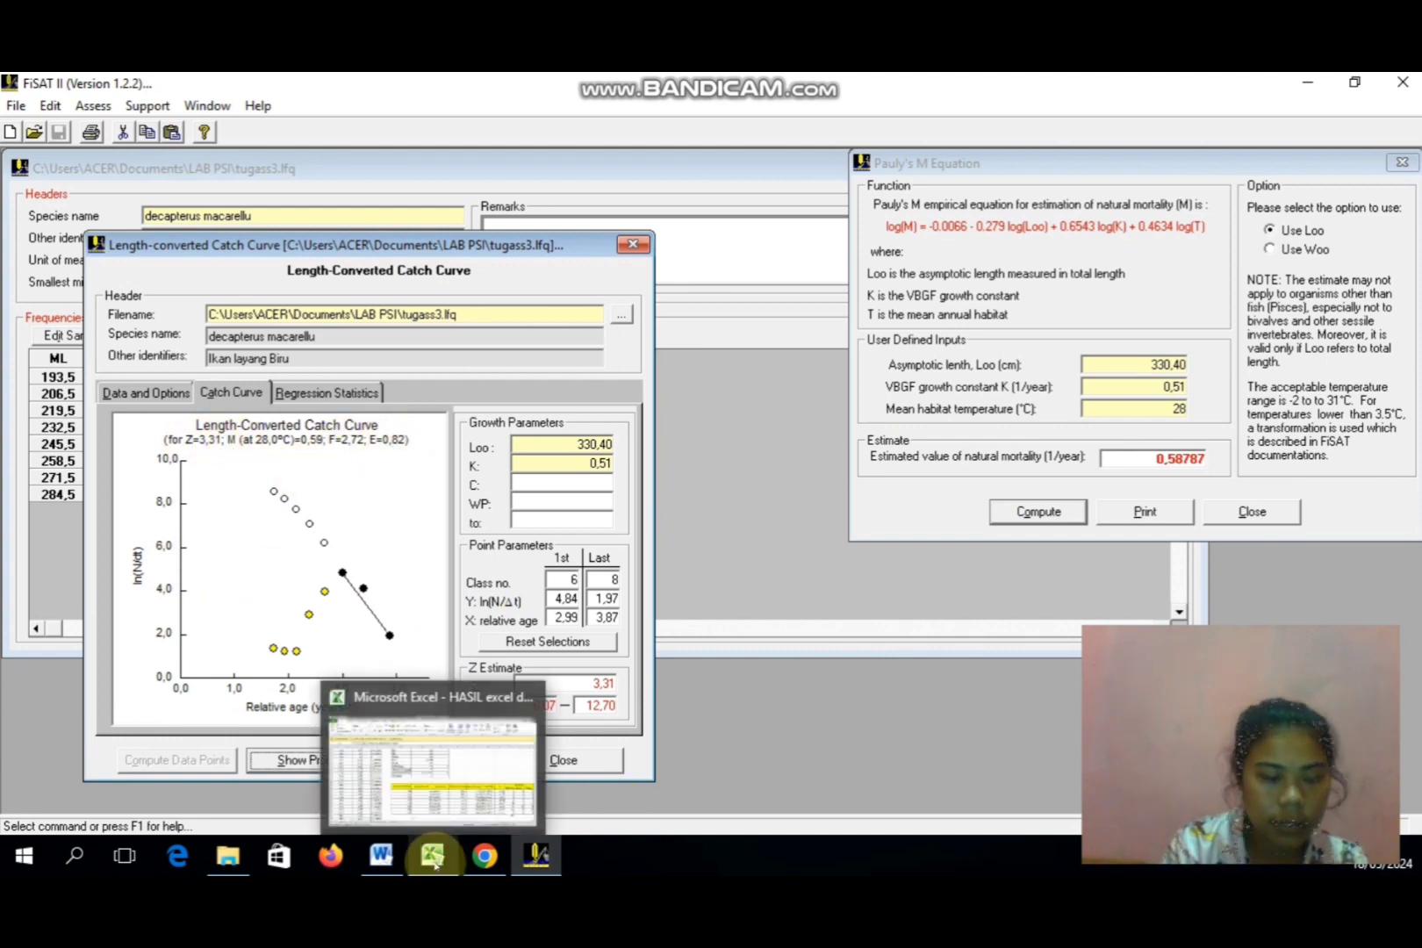
{"action": "left_click", "coordinate": [439, 801]}
{"action": "left_click", "coordinate": [438, 803]}
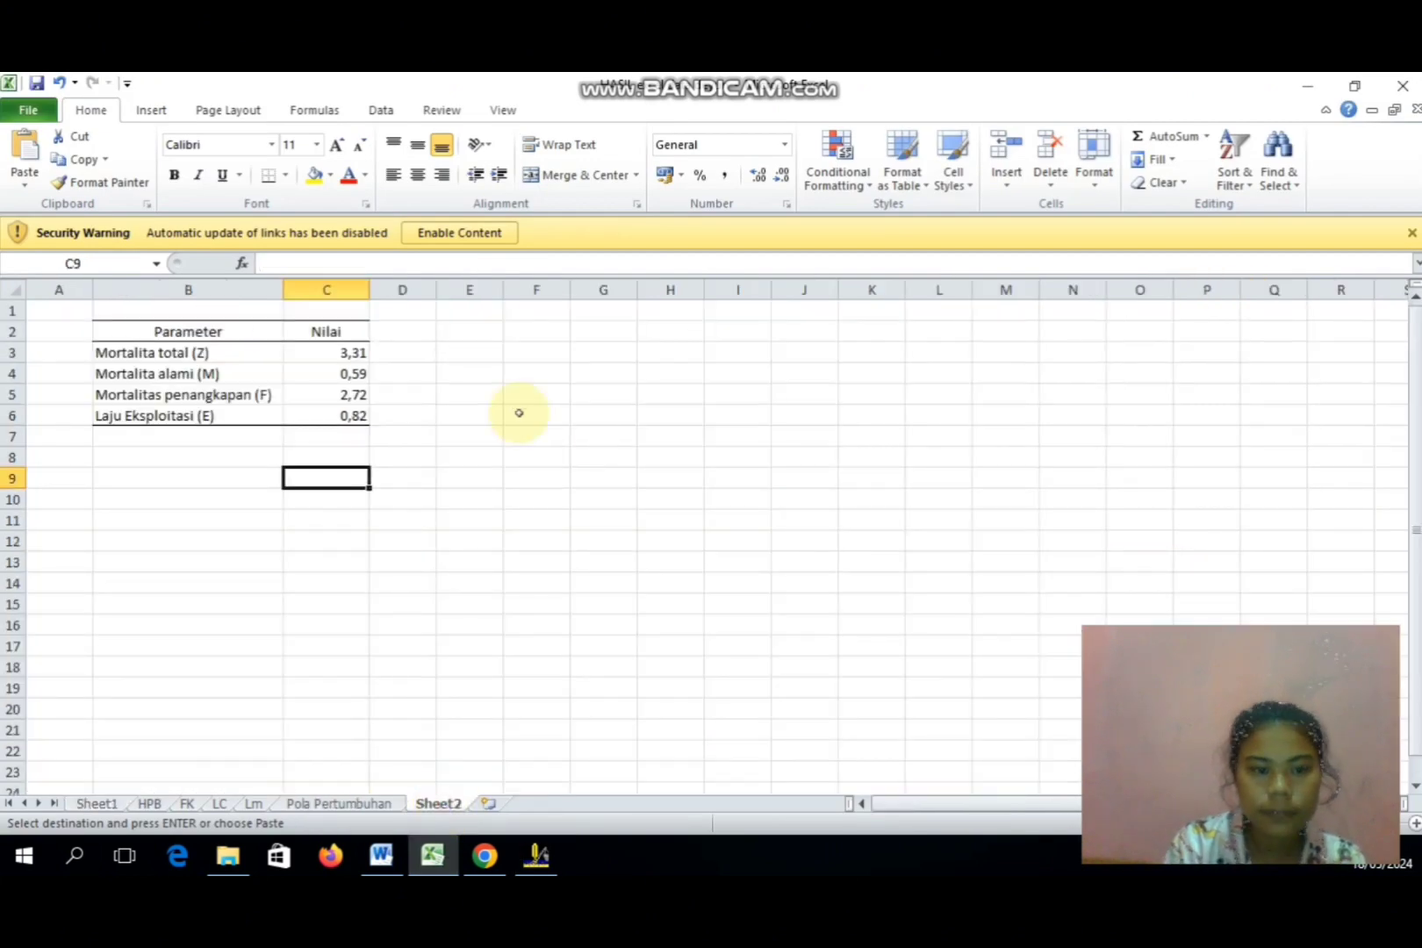
{"action": "left_click", "coordinate": [356, 354]}
{"action": "key", "text": "BackSpace"}
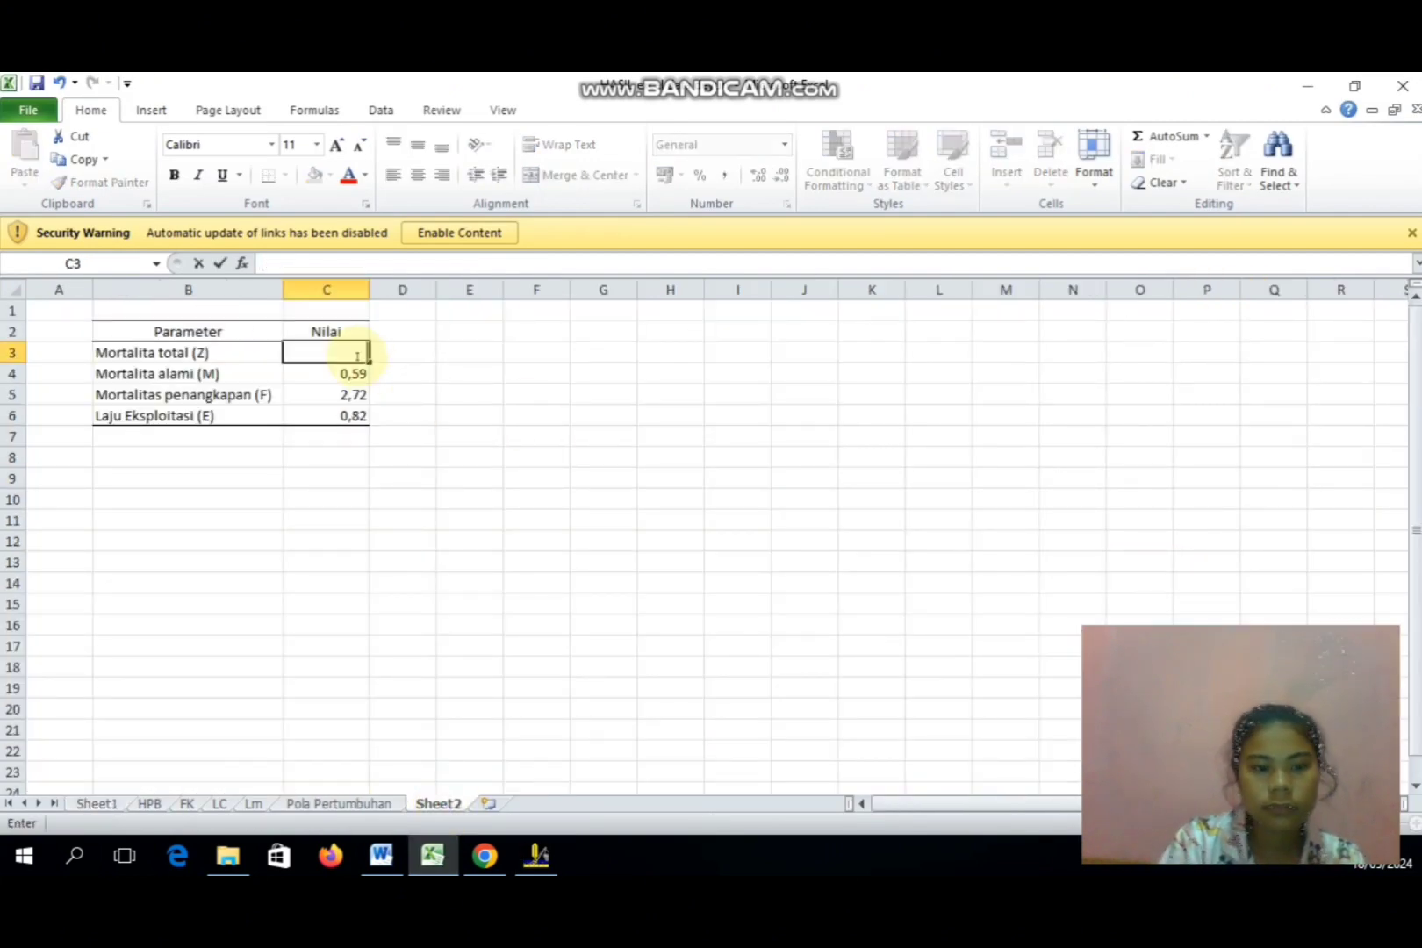
{"action": "left_click", "coordinate": [356, 373]}
{"action": "key", "text": "BackSpace"}
{"action": "left_click", "coordinate": [359, 395]}
{"action": "key", "text": "BackSpace"}
{"action": "left_click", "coordinate": [360, 414]}
{"action": "key", "text": "BackSpace"}
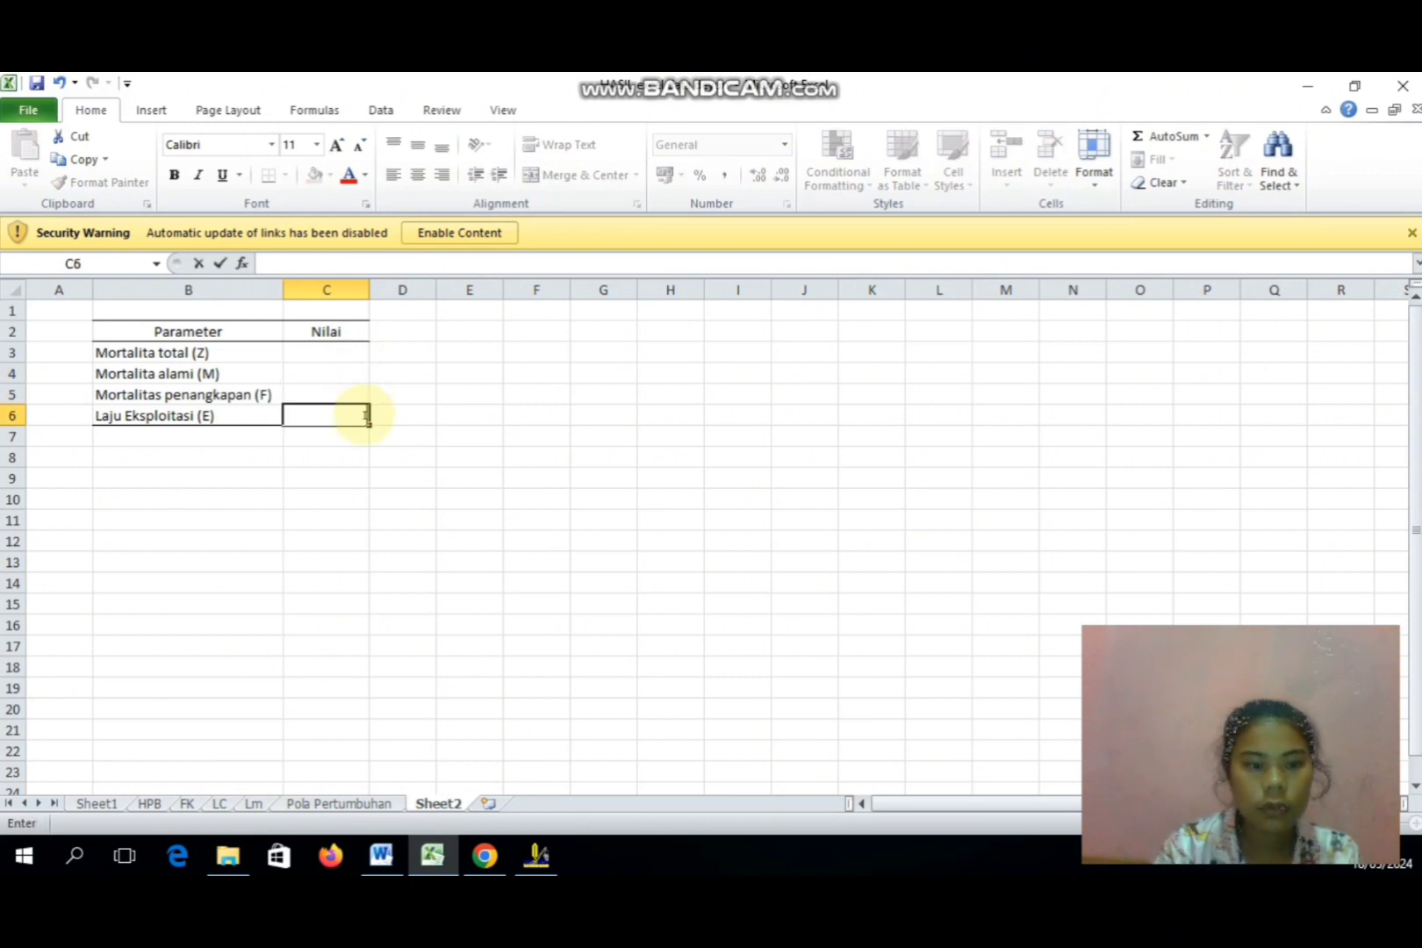
- Enter total mortality (Z) 3,31 in C3 and natural mortality (M) 0,59 in C4, checking the values against the FiSAT II catch curve
{"action": "left_click", "coordinate": [320, 353]}
{"action": "type", "text": "3,31"}
{"action": "left_click", "coordinate": [534, 867]}
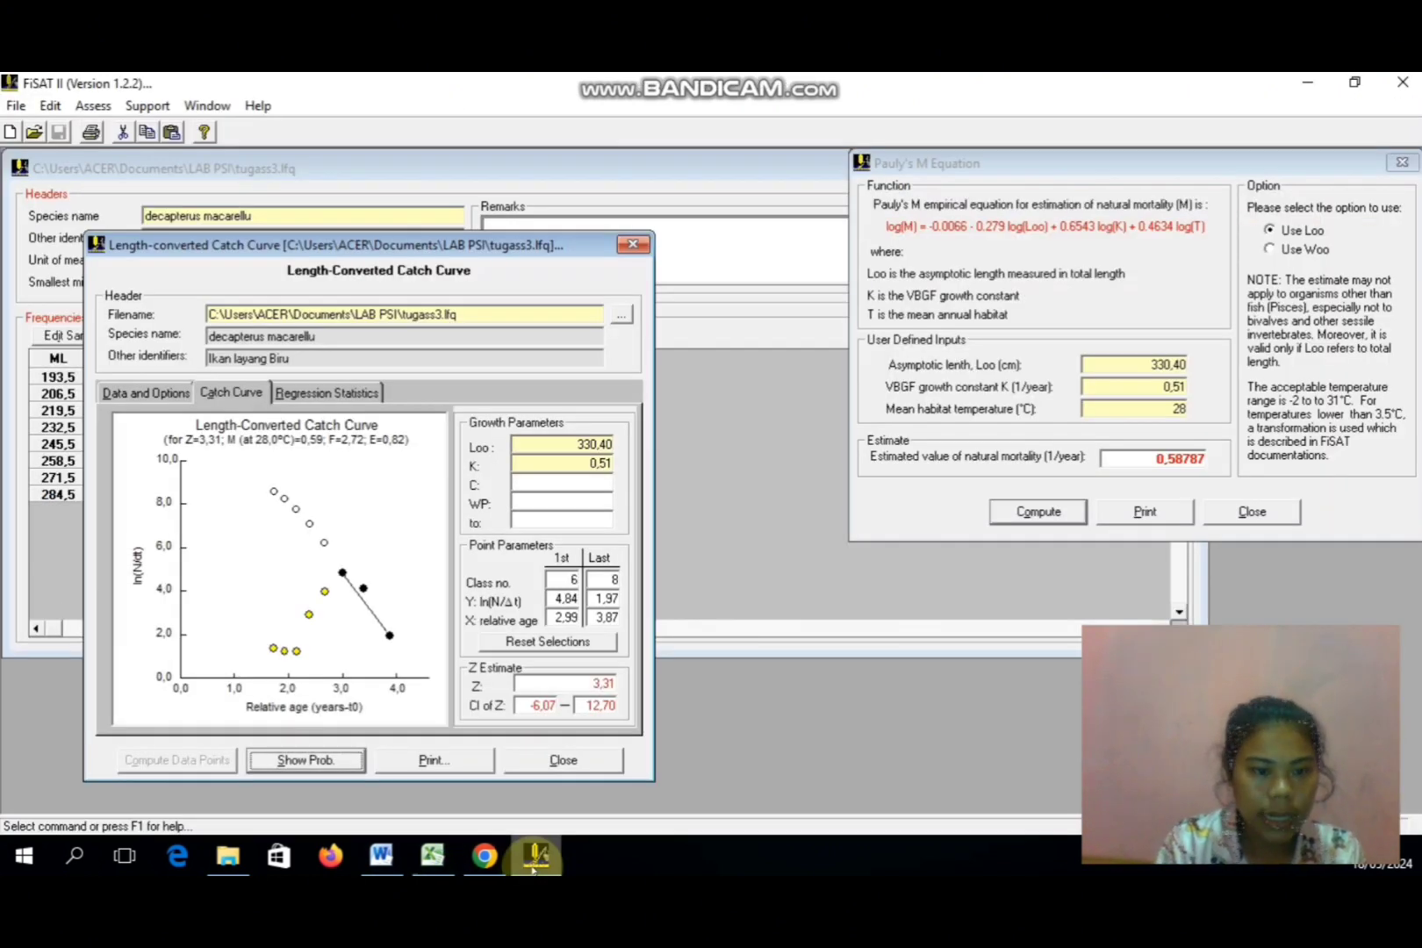
{"action": "left_click", "coordinate": [432, 856]}
{"action": "left_click", "coordinate": [290, 374]}
{"action": "type", "text": "0,"}
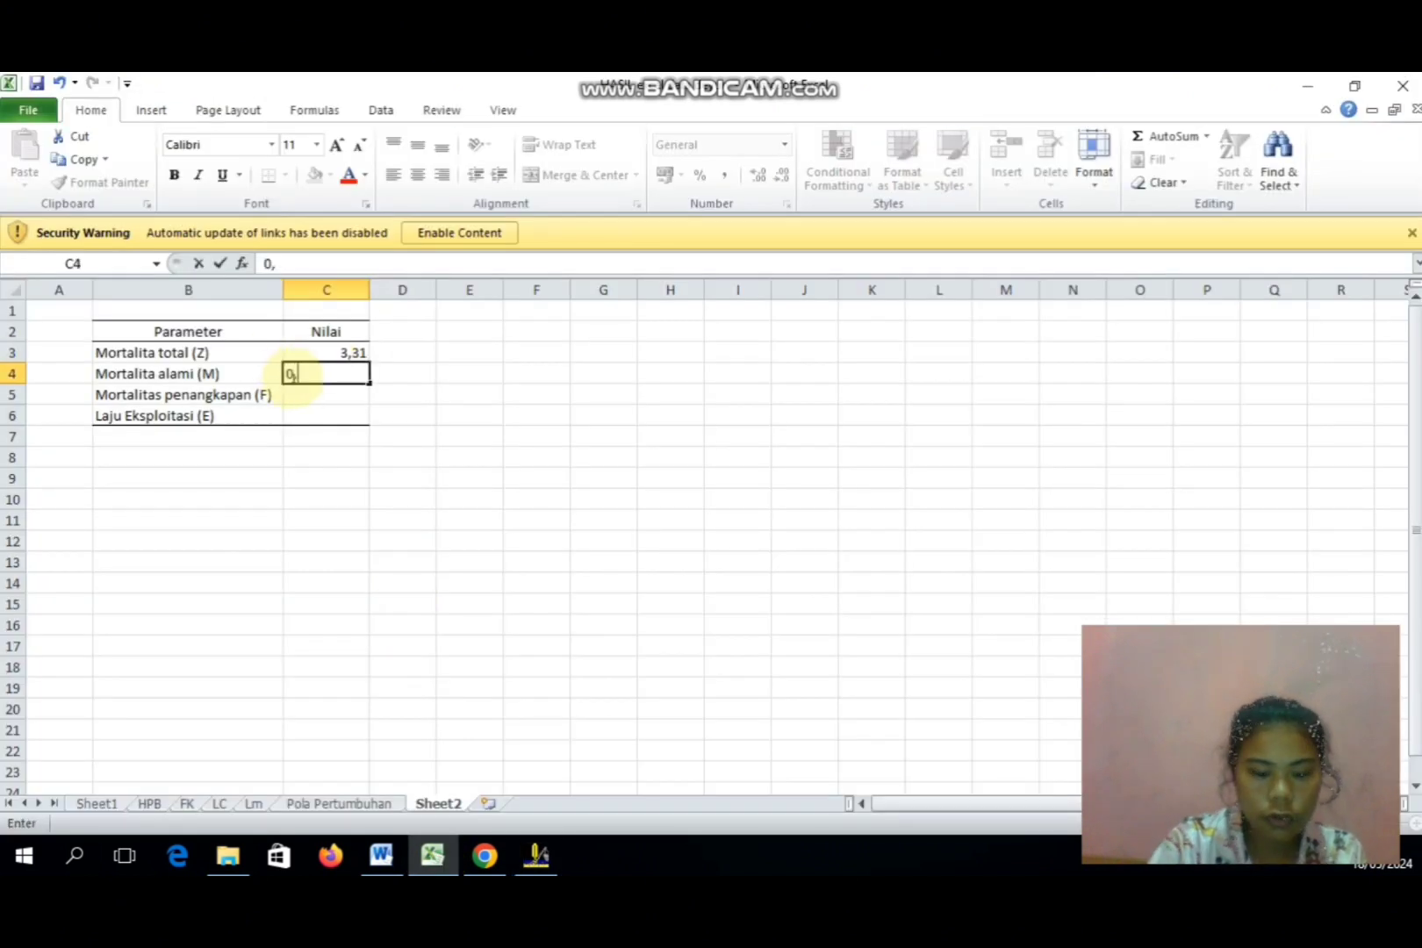
{"action": "type", "text": "59"}
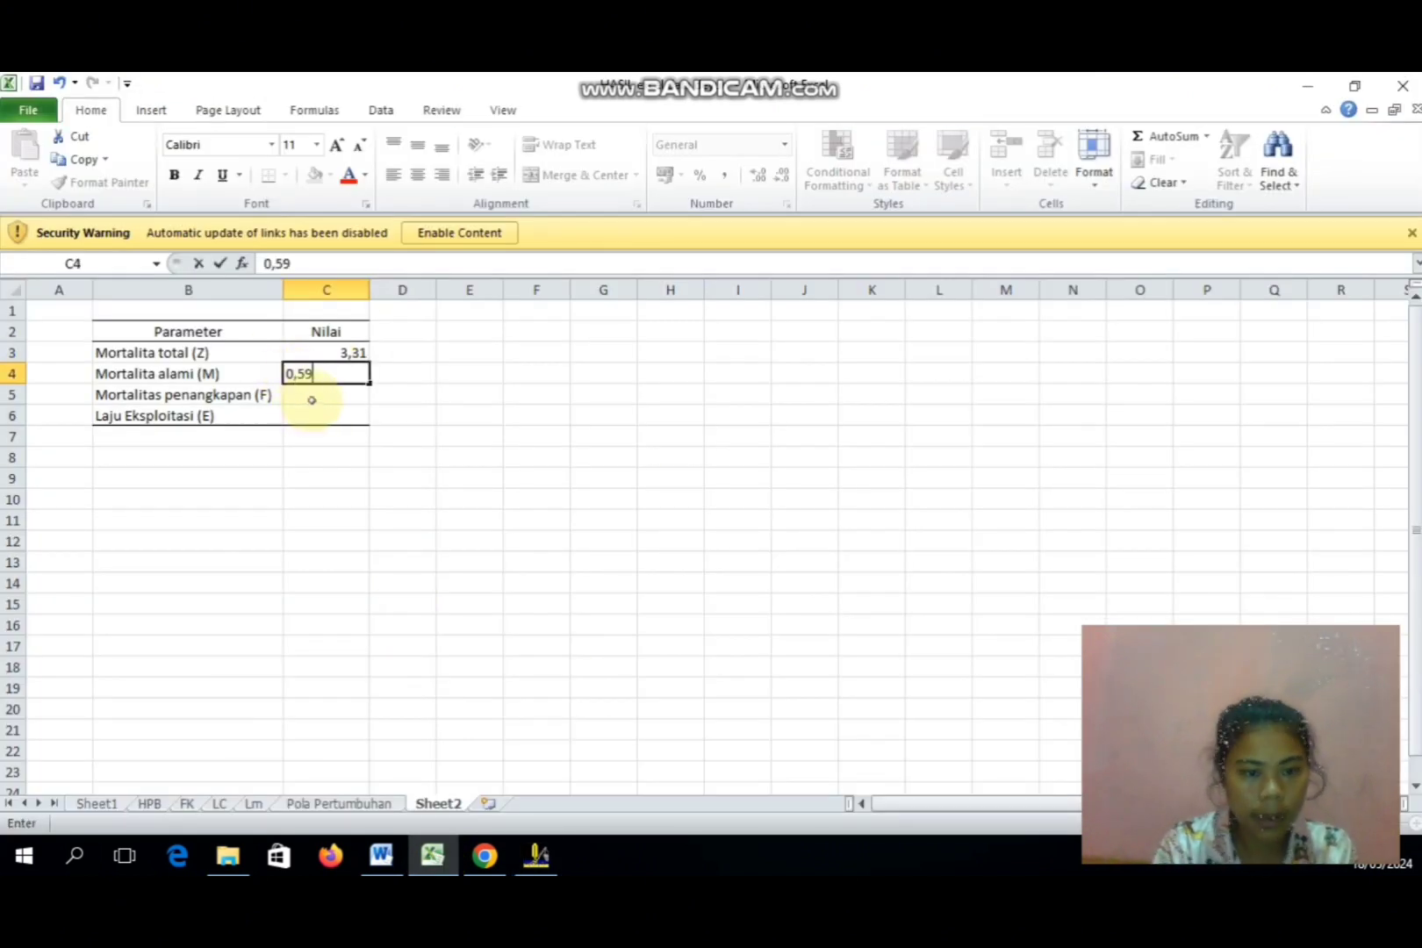
- Enter fishing mortality (F) 2,72 in C5 and exploitation rate (E) 0,82 in C6, reading both from the FiSAT II catch curve
{"action": "left_click", "coordinate": [303, 402]}
{"action": "left_click", "coordinate": [538, 856]}
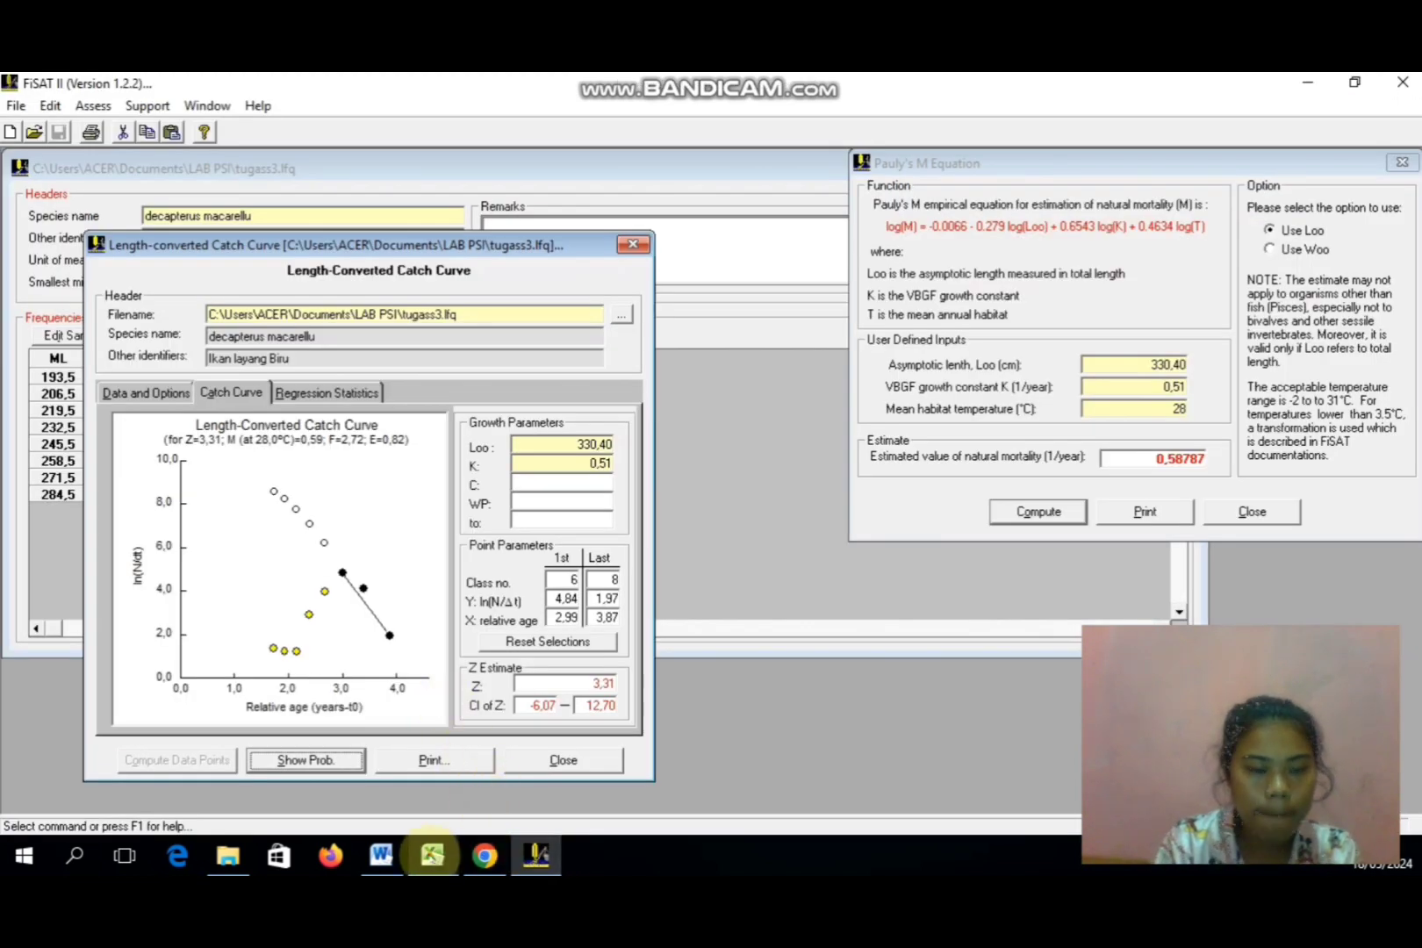
{"action": "left_click", "coordinate": [432, 856]}
{"action": "type", "text": "2,72"}
{"action": "left_click", "coordinate": [323, 413]}
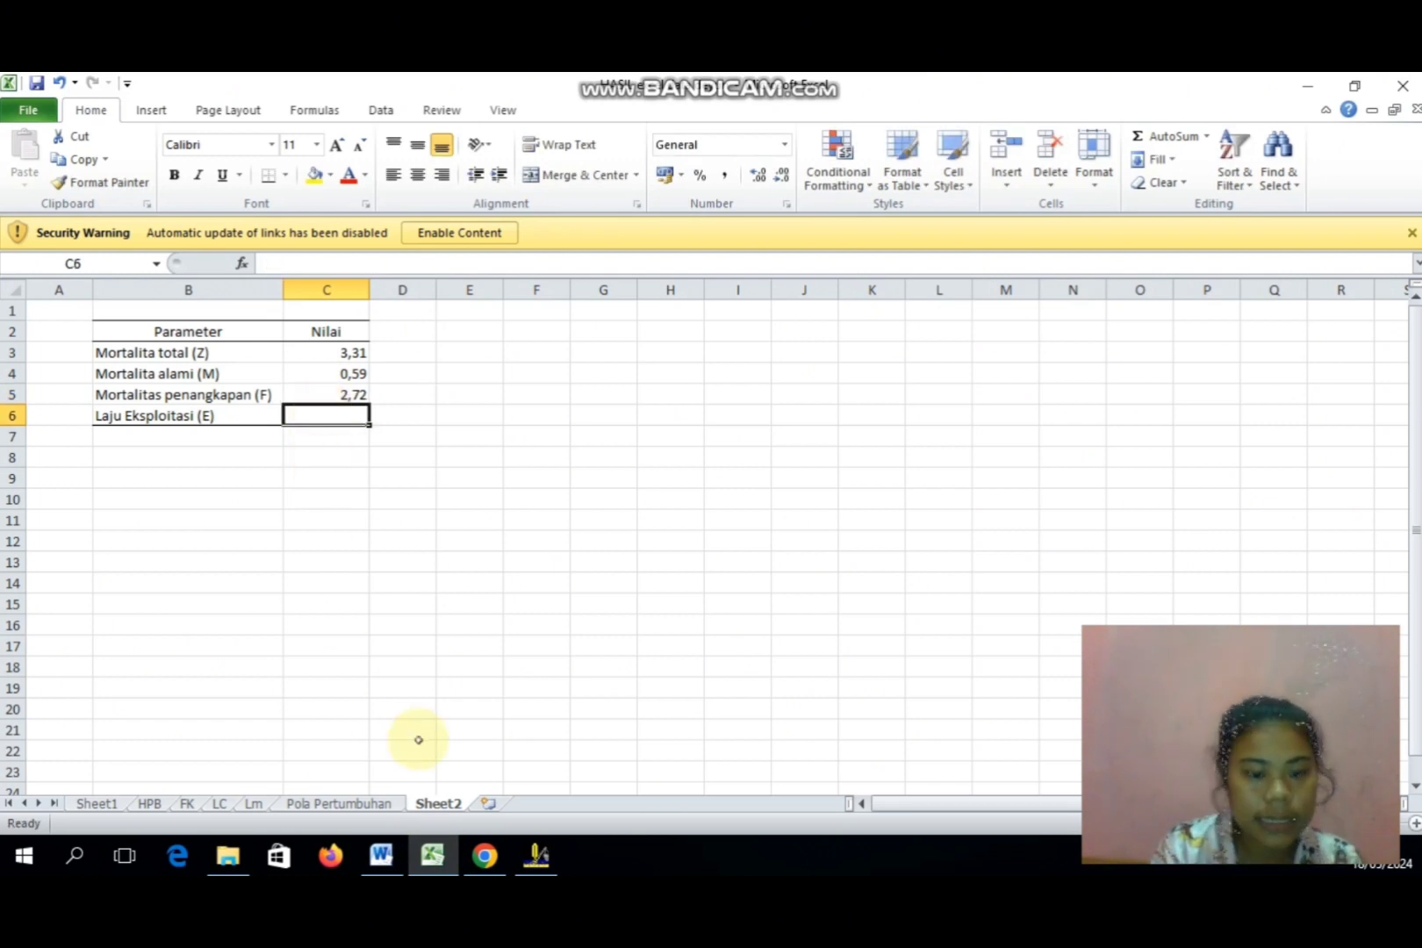
{"action": "left_click", "coordinate": [537, 856]}
{"action": "left_click", "coordinate": [432, 856]}
{"action": "type", "text": "0,82"}
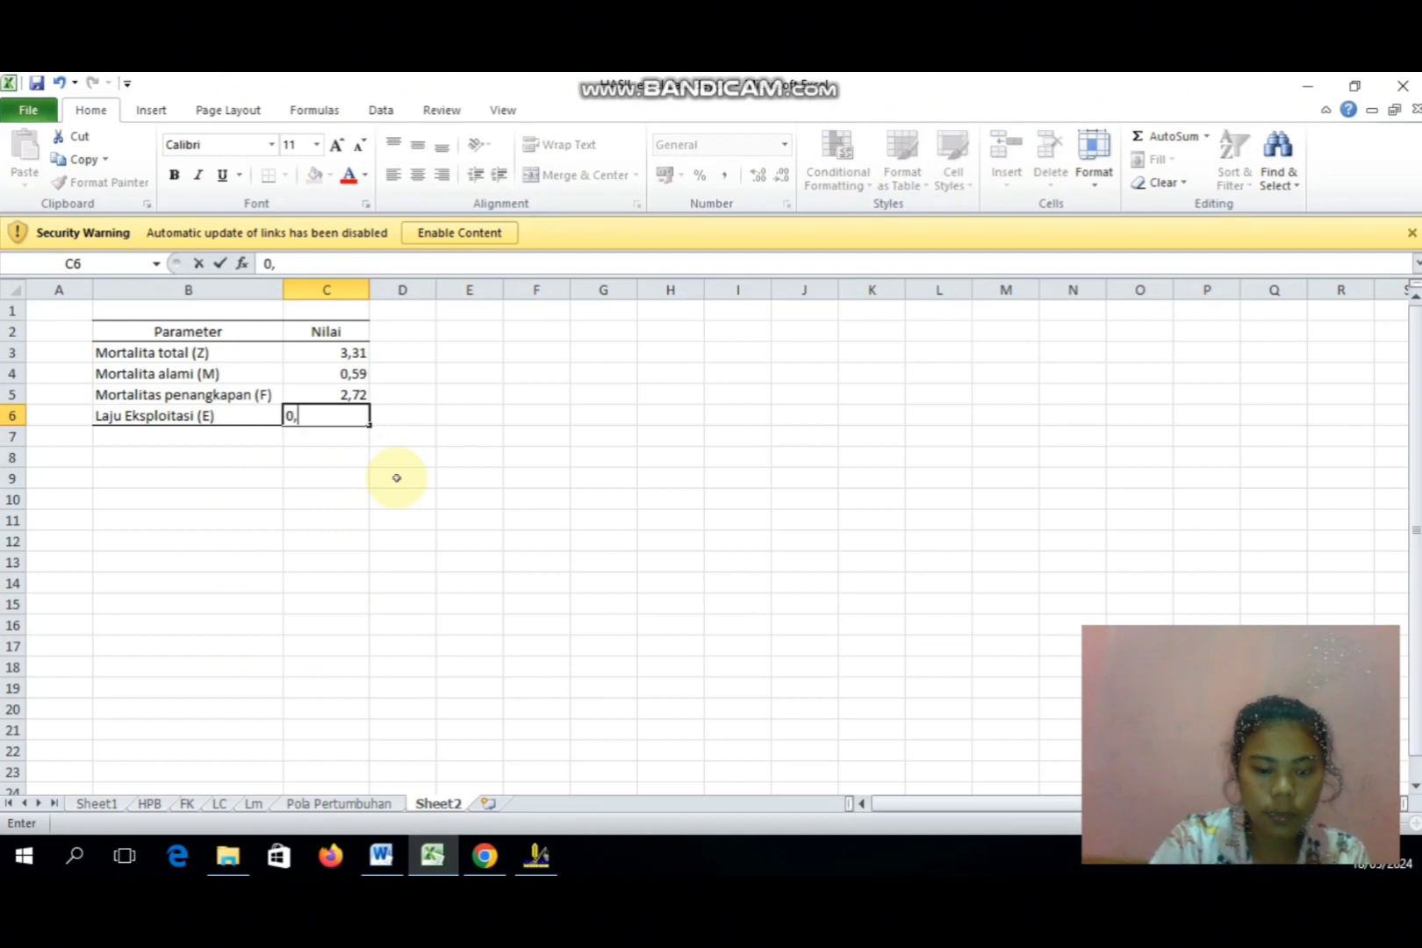
{"action": "left_click", "coordinate": [356, 457]}
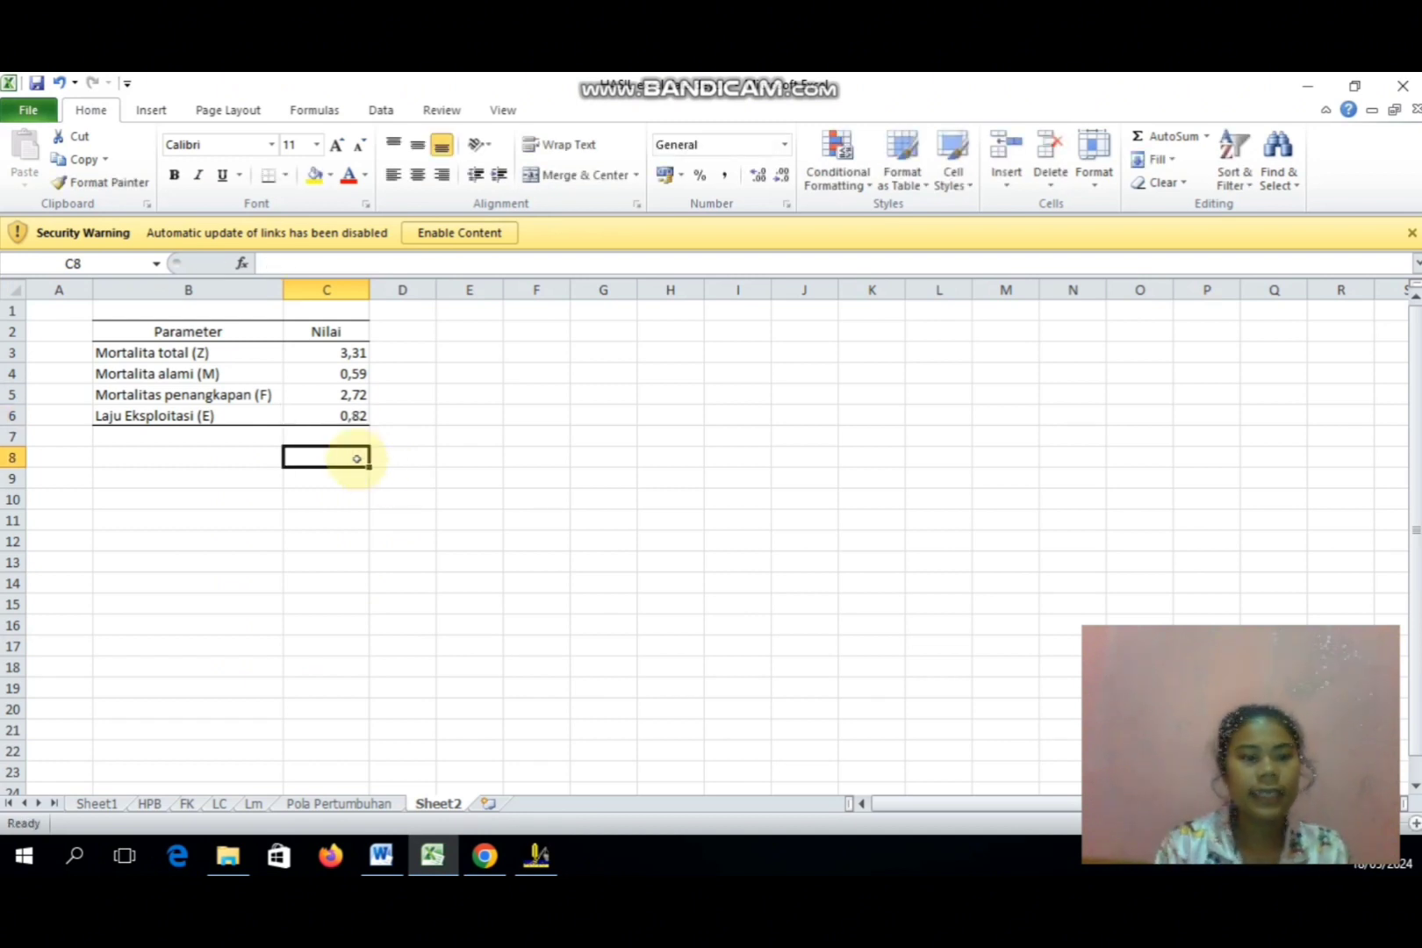